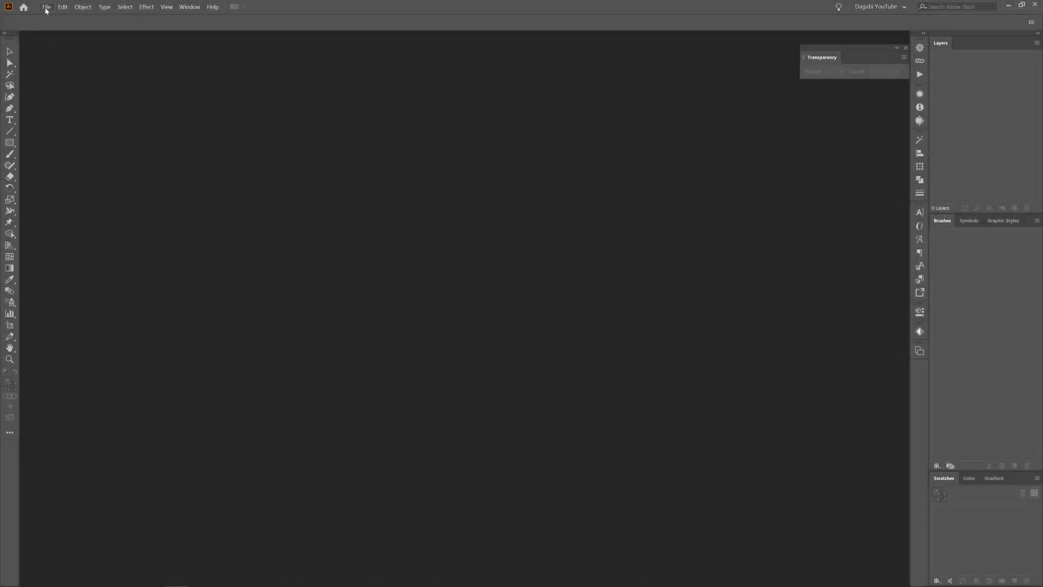
# Start a new 340 × 210 mm landscape RGB document from the File menu.
pyautogui.click(47, 8)
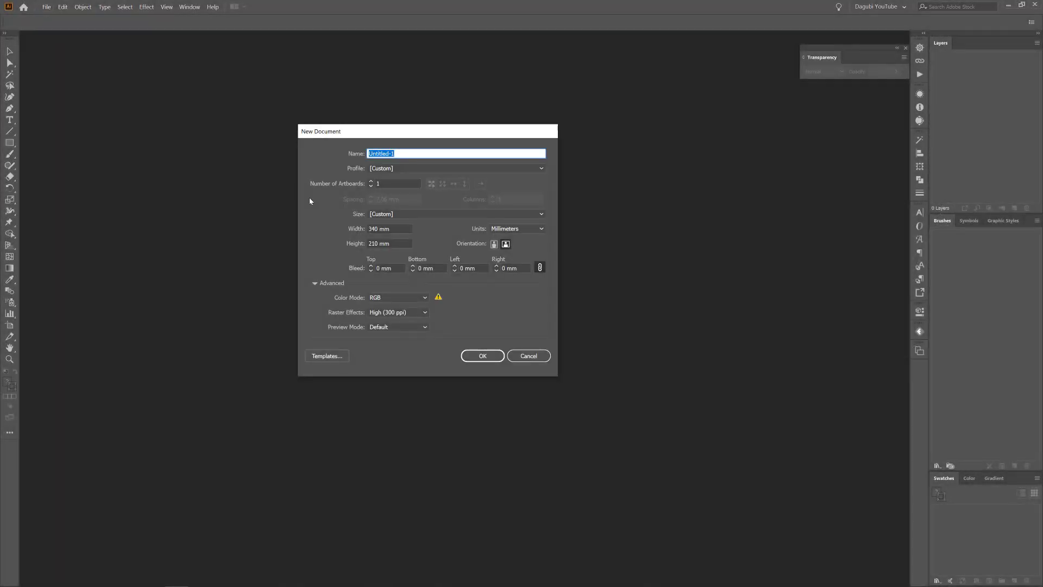
# Create the document and load the Dagubi Long Strokes Gradient 63-166 brush library.
pyautogui.press('Tab')
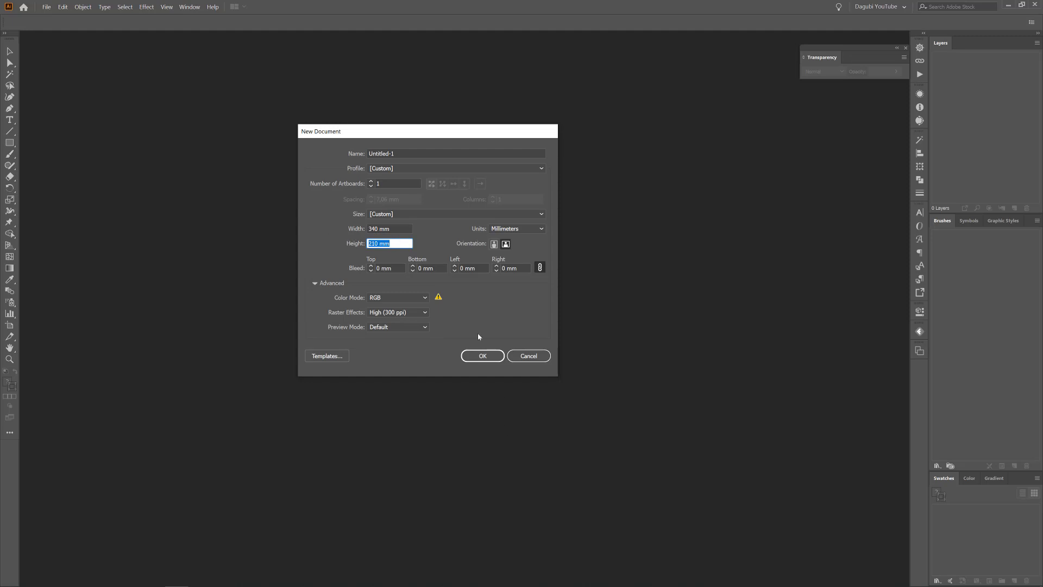
pyautogui.click(484, 357)
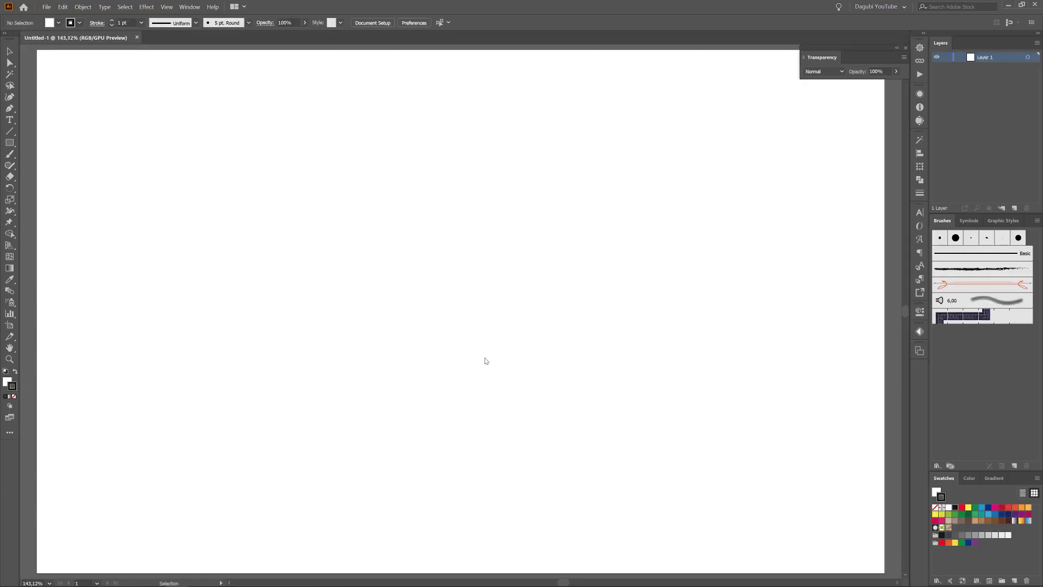
pyautogui.click(249, 23)
pyautogui.click(161, 97)
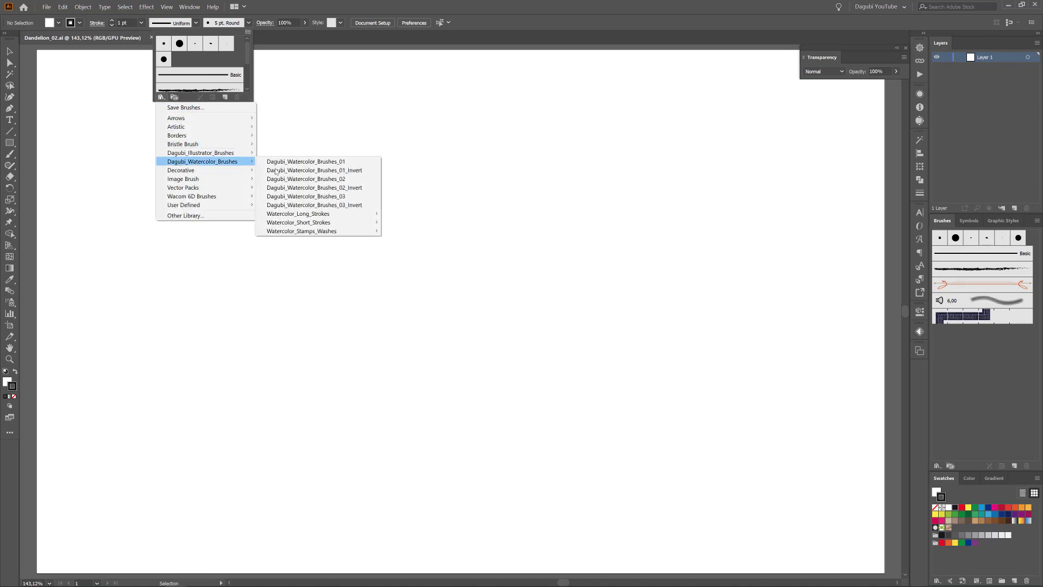
pyautogui.moveTo(299, 213)
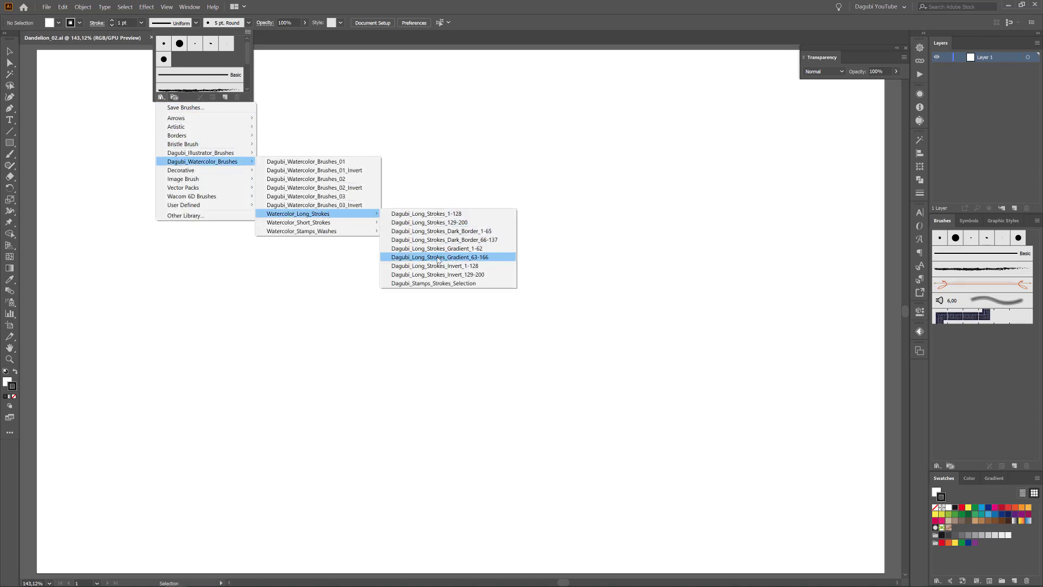
pyautogui.click(438, 258)
pyautogui.click(652, 275)
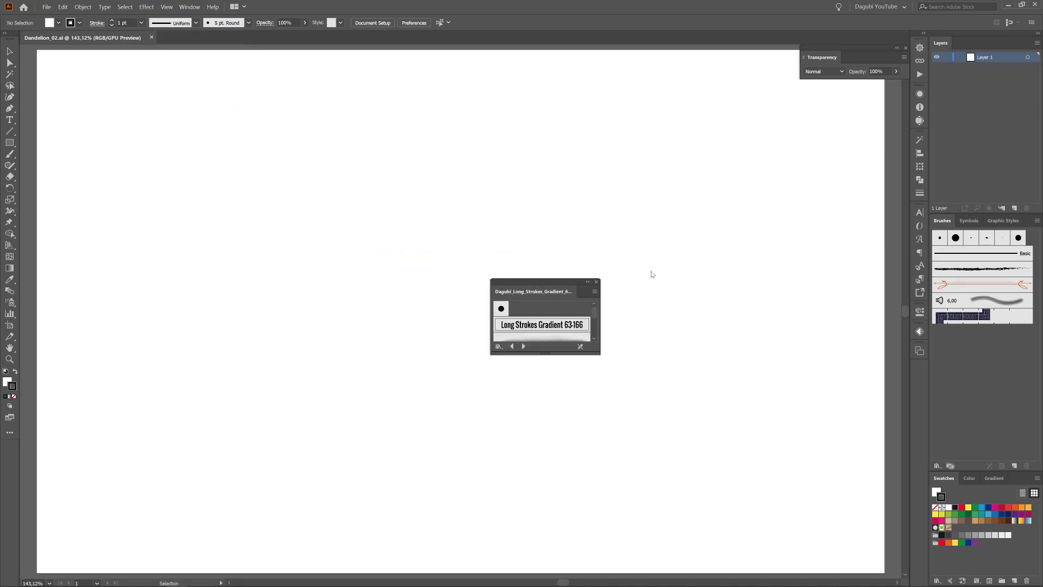
# Dock and enlarge the brush library panel, then pick a long gradient watercolour brush.
pyautogui.moveTo(566, 291); pyautogui.dragTo(862, 93)
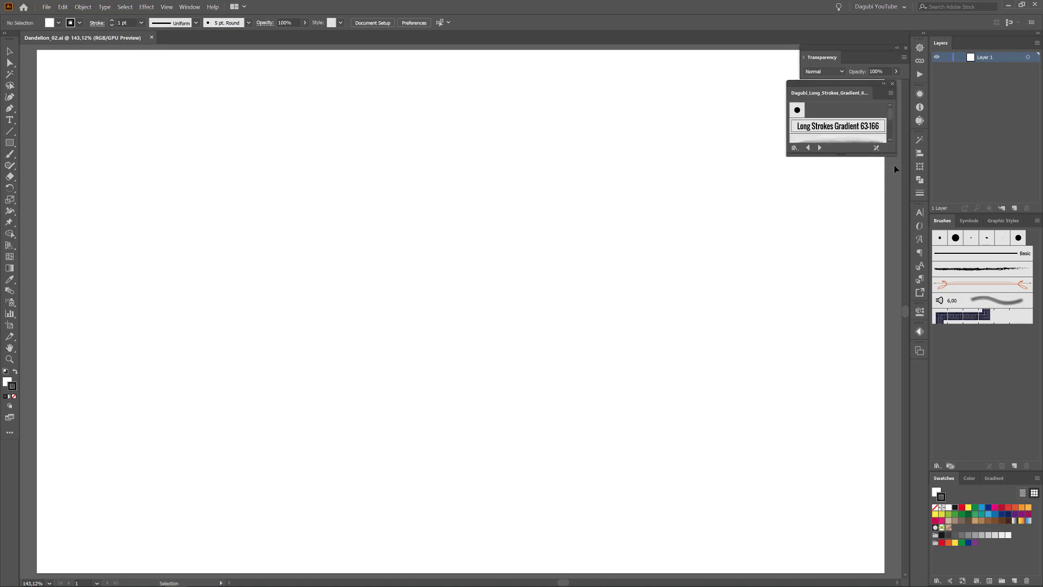
pyautogui.moveTo(896, 156); pyautogui.dragTo(874, 518)
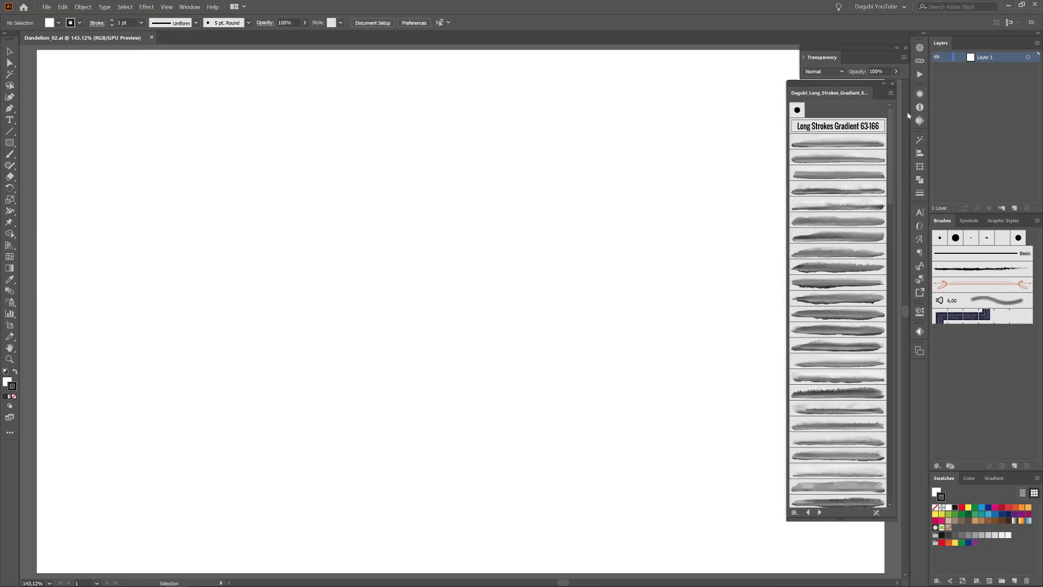
pyautogui.moveTo(889, 142)
pyautogui.mouseDown()
pyautogui.moveTo(886, 441)
pyautogui.moveTo(891, 415)
pyautogui.mouseUp()
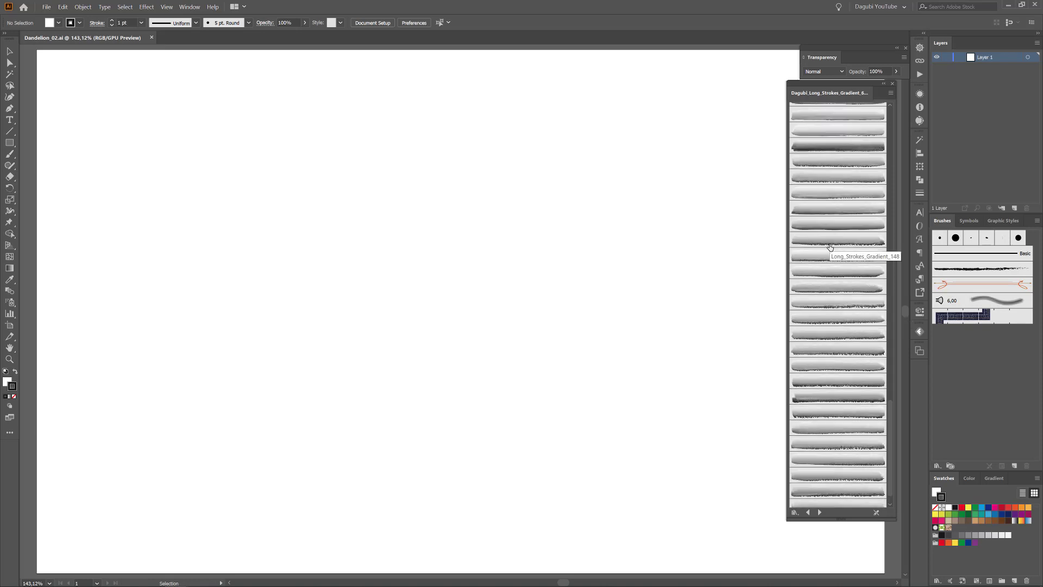
pyautogui.click(822, 209)
# Set the stroke to dark red and paint a long wash along the bottom edge.
pyautogui.click(1003, 509)
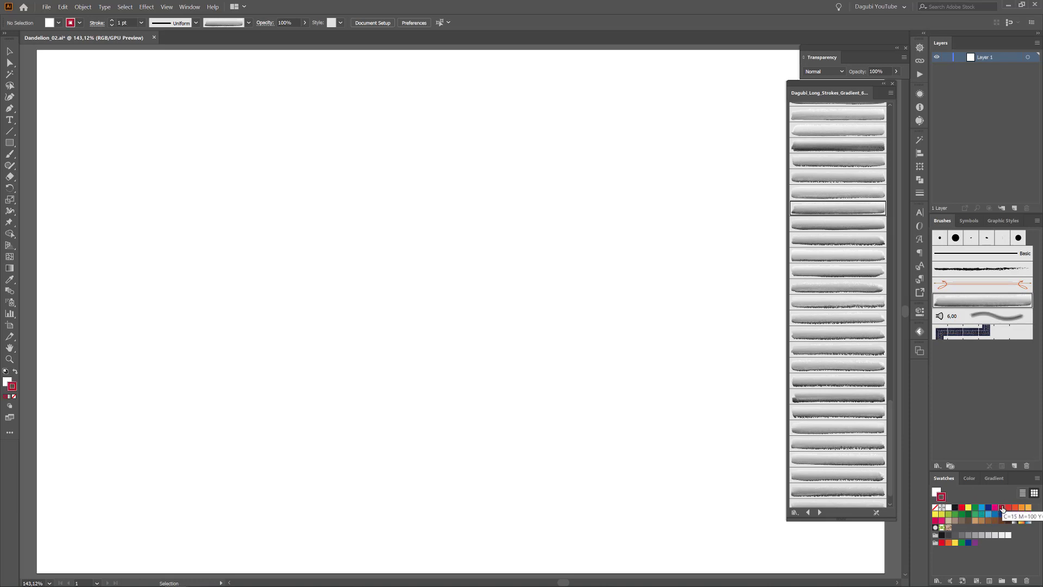
pyautogui.click(10, 154)
pyautogui.doubleClick(11, 155)
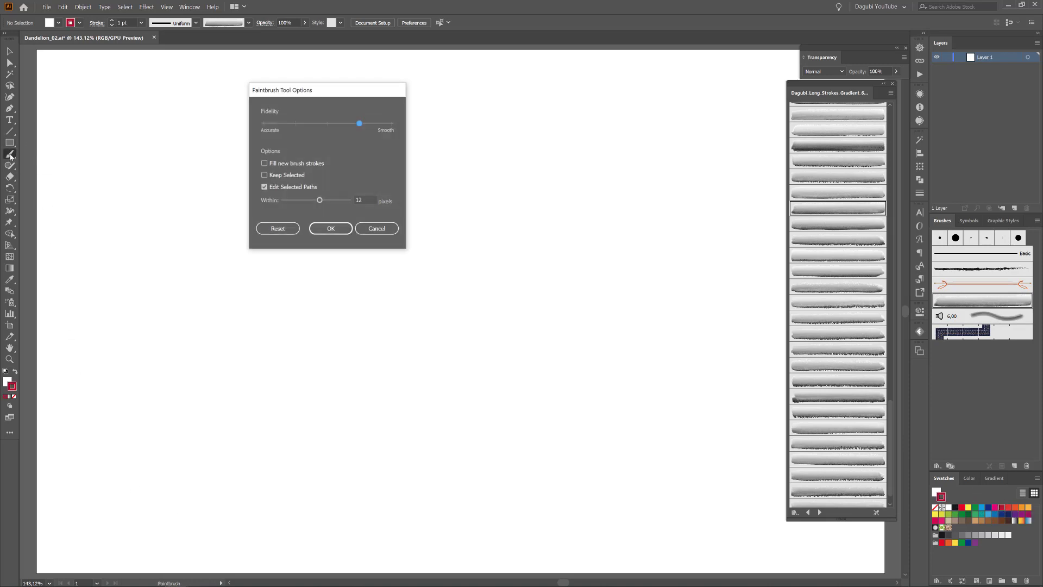
pyautogui.click(331, 229)
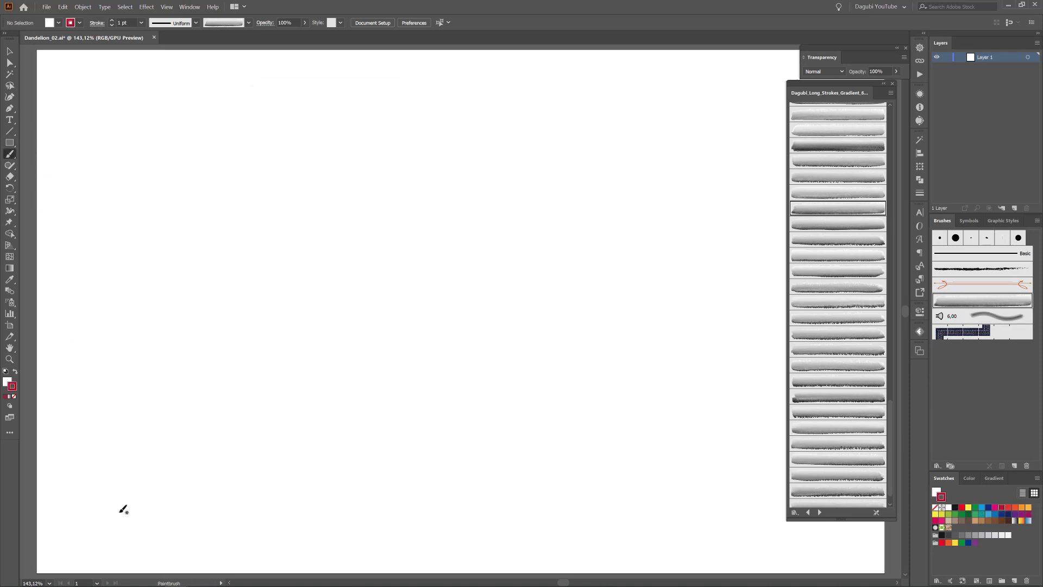
pyautogui.moveTo(794, 511); pyautogui.dragTo(794, 512)
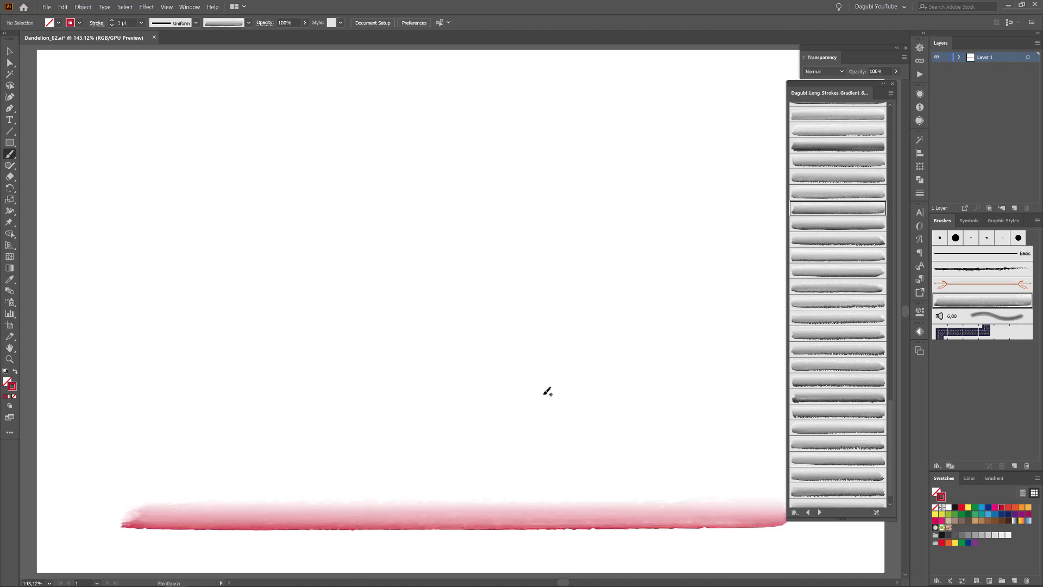
# Zoom out and paint a second red wash across the top with another long brush.
pyautogui.hotkey('ctrl', '1')
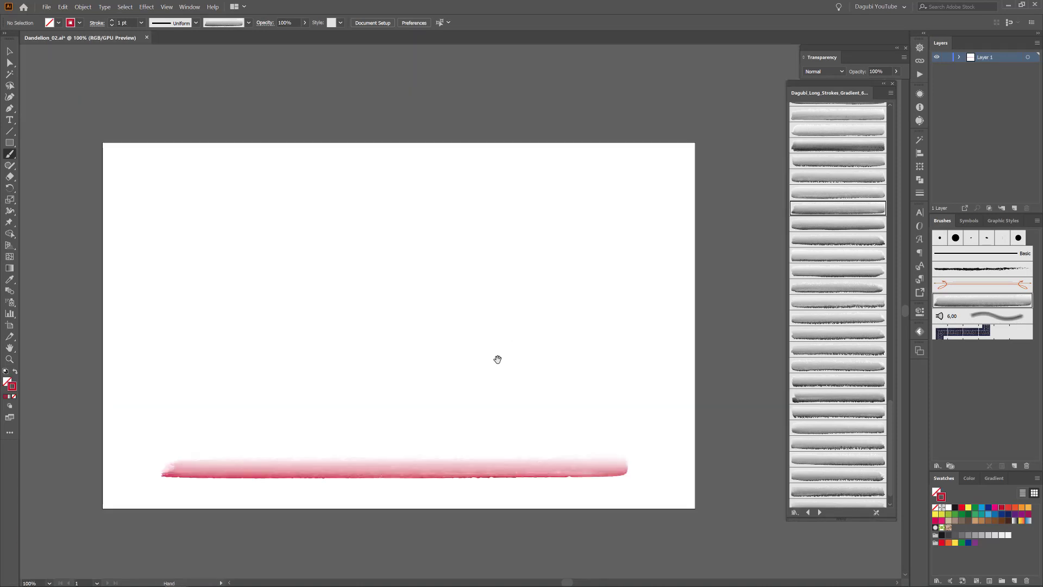
pyautogui.moveTo(496, 359); pyautogui.dragTo(504, 350)
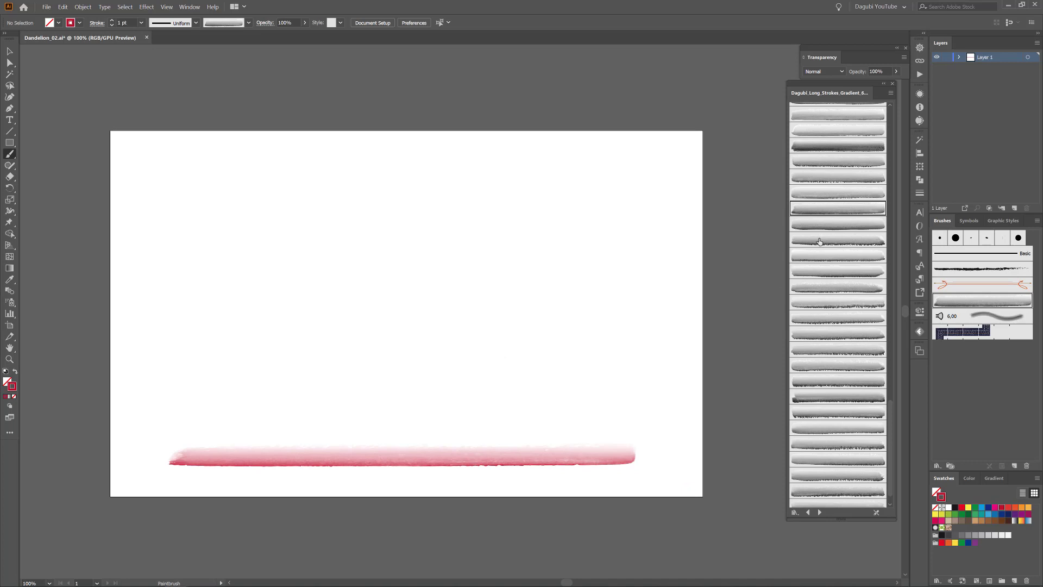
pyautogui.click(846, 256)
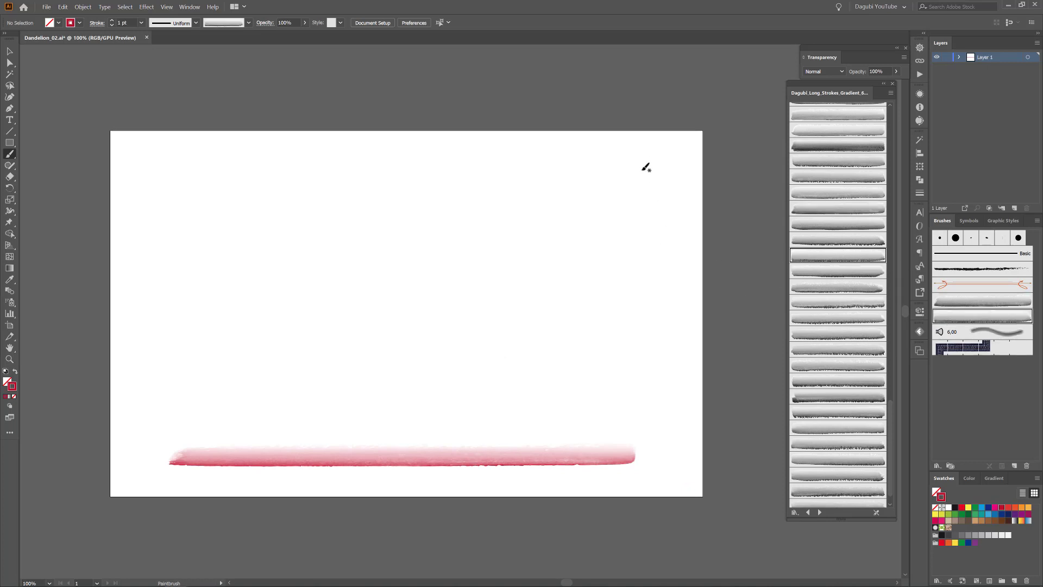
pyautogui.moveTo(177, 165); pyautogui.dragTo(170, 166)
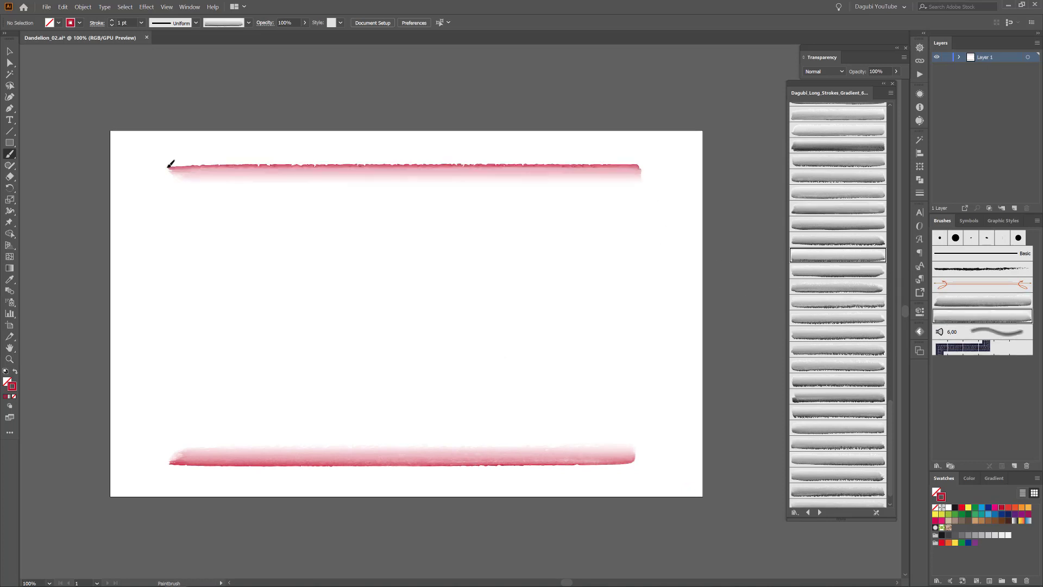
pyautogui.click(951, 466)
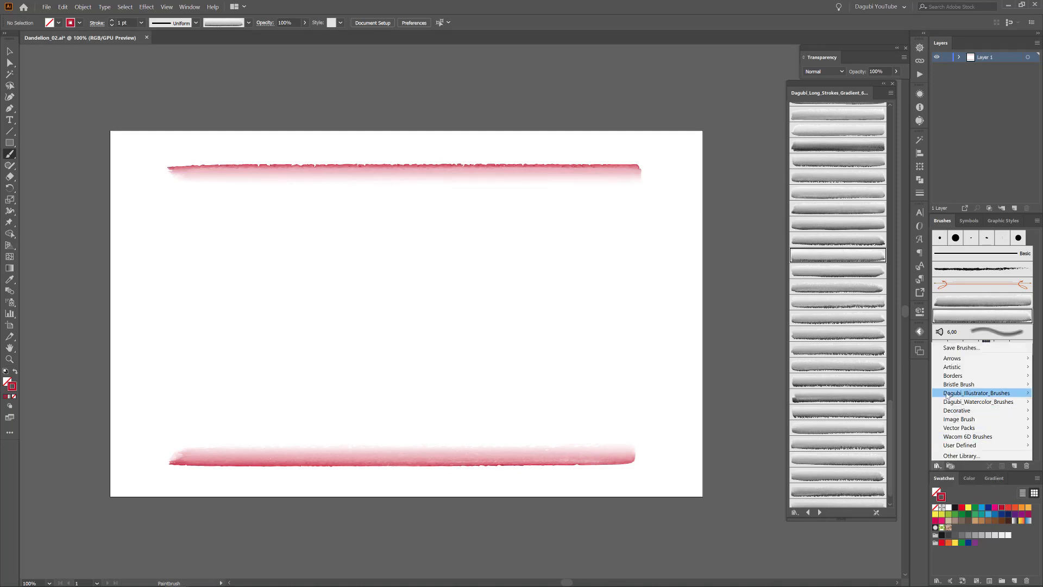
pyautogui.moveTo(849, 462)
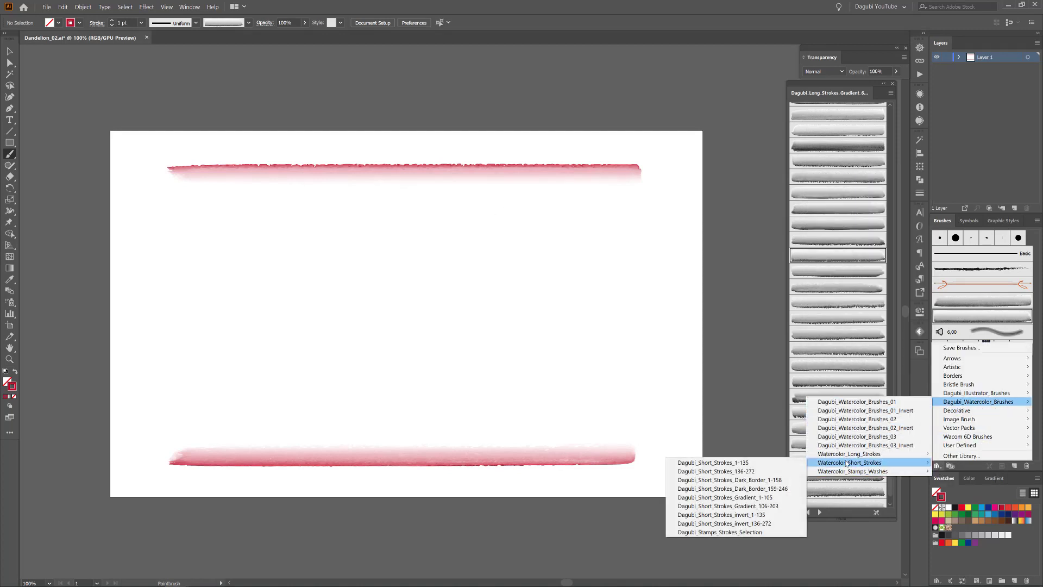
# Load the Short Strokes Gradient 106-203 library and paint a red stroke down the right side.
pyautogui.click(735, 506)
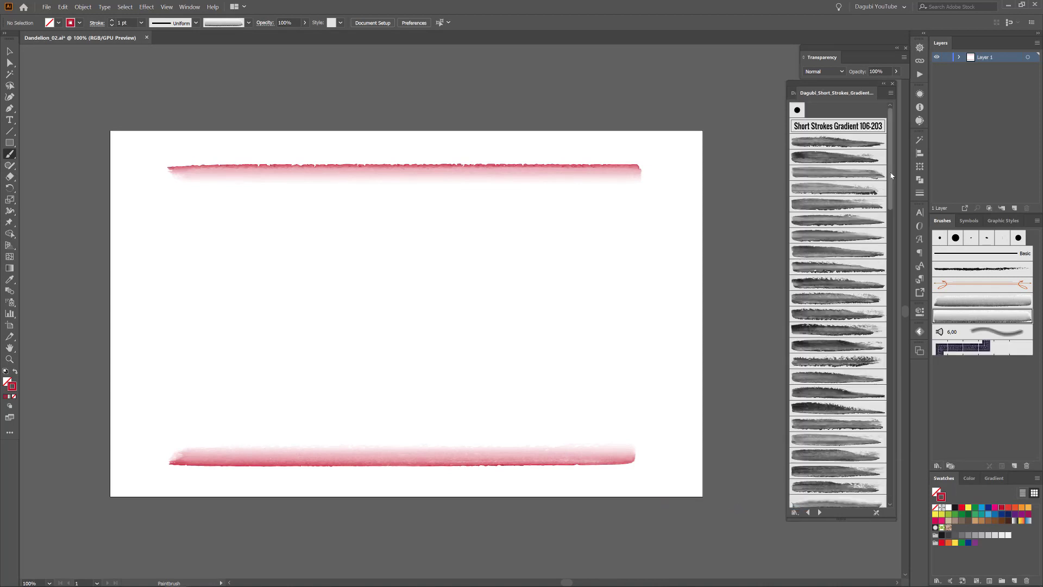
pyautogui.scroll(-5, 869, 271)
pyautogui.scroll(-5, 869, 353)
pyautogui.scroll(-5, 872, 434)
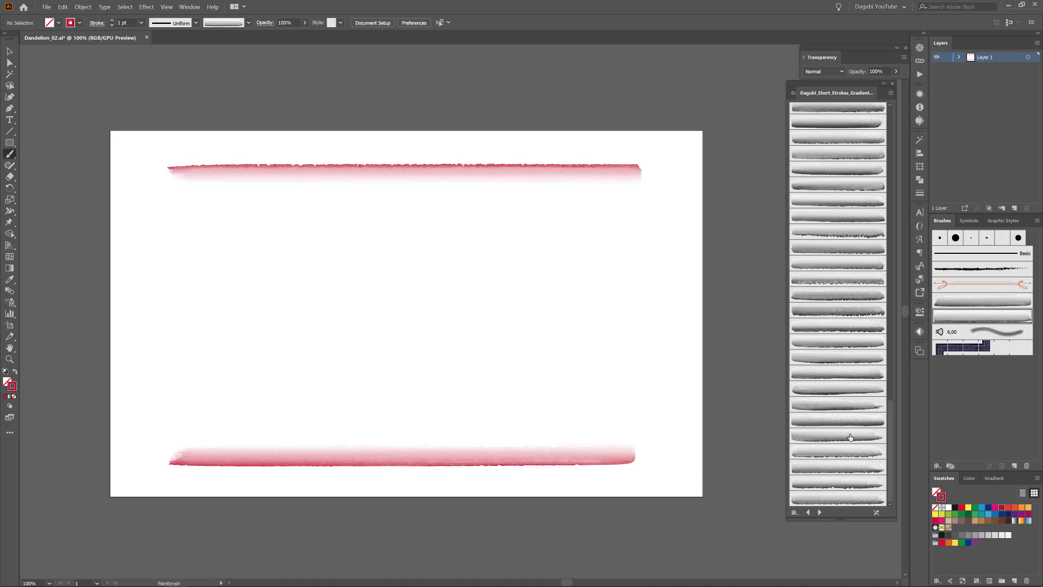
pyautogui.click(828, 263)
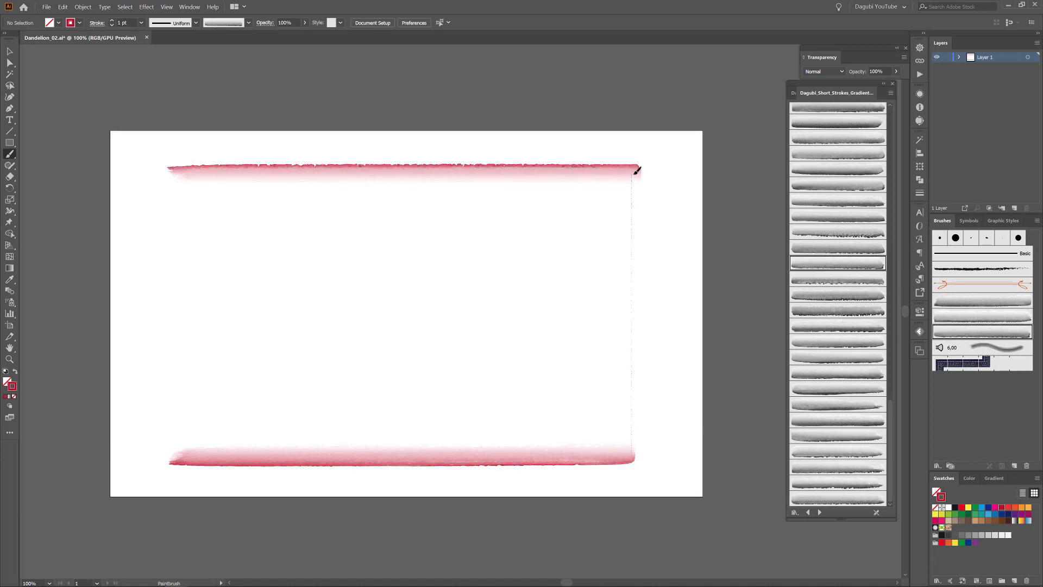
pyautogui.moveTo(637, 171); pyautogui.dragTo(637, 173)
# Paint a red stroke down the left side and shift the right stroke outward.
pyautogui.click(832, 248)
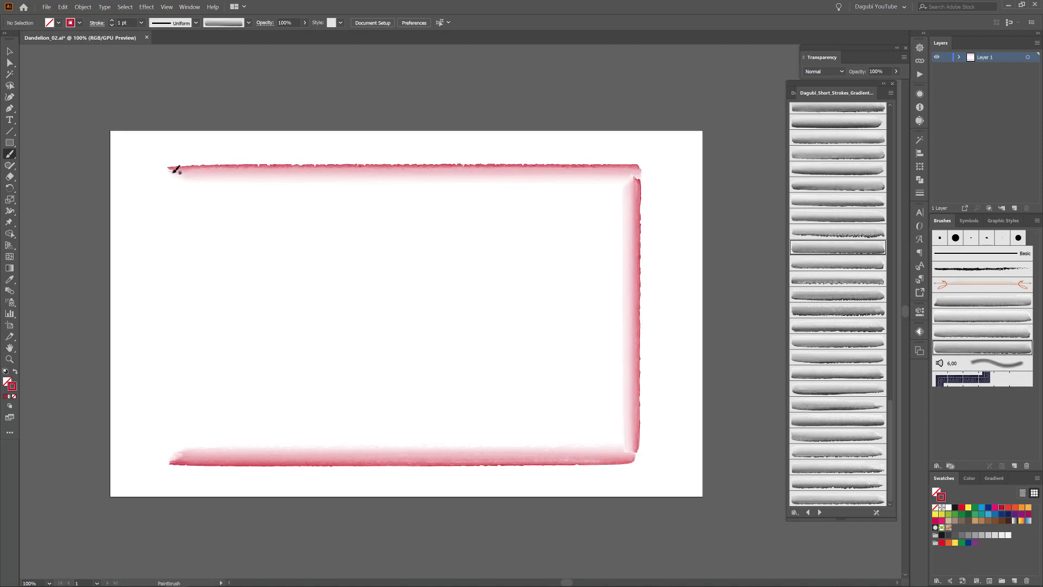
pyautogui.moveTo(175, 454); pyautogui.dragTo(175, 455)
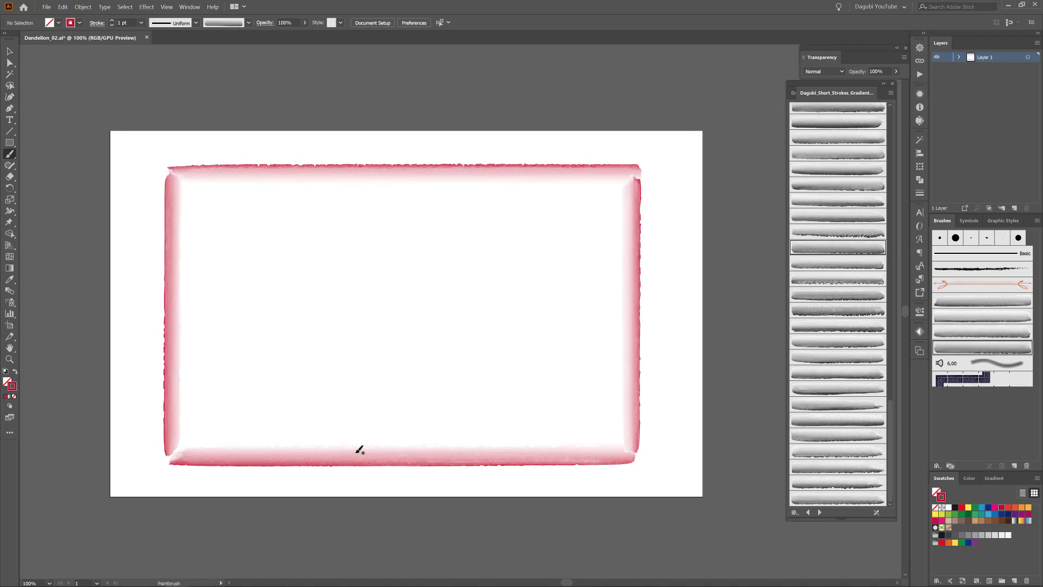
pyautogui.moveTo(636, 339); pyautogui.dragTo(654, 338)
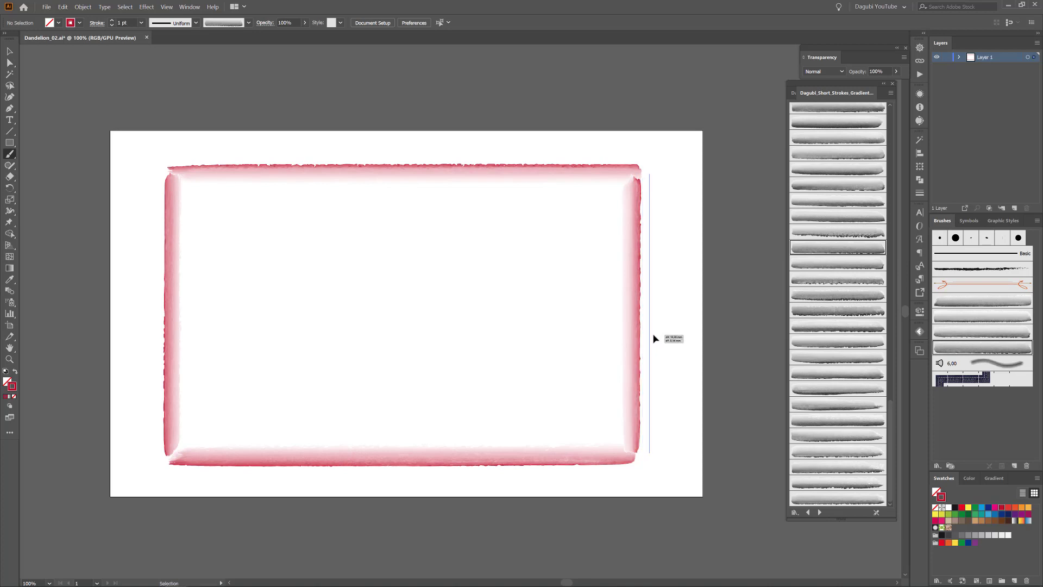
# Move the left stroke outward, extend the bottom stroke right, and nudge the right stroke down.
pyautogui.moveTo(185, 316); pyautogui.dragTo(154, 317)
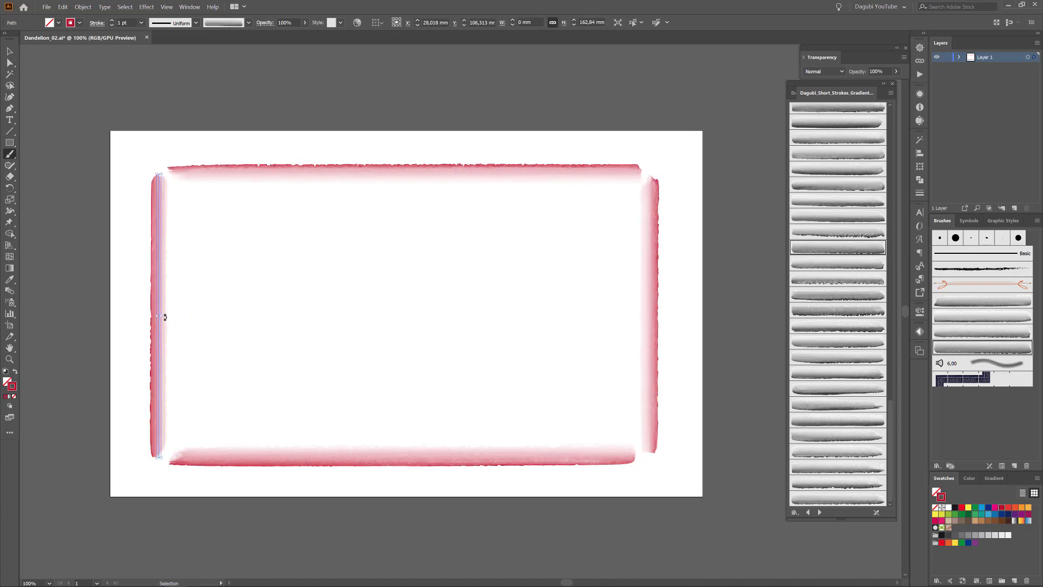
pyautogui.press('a')
pyautogui.click(625, 463)
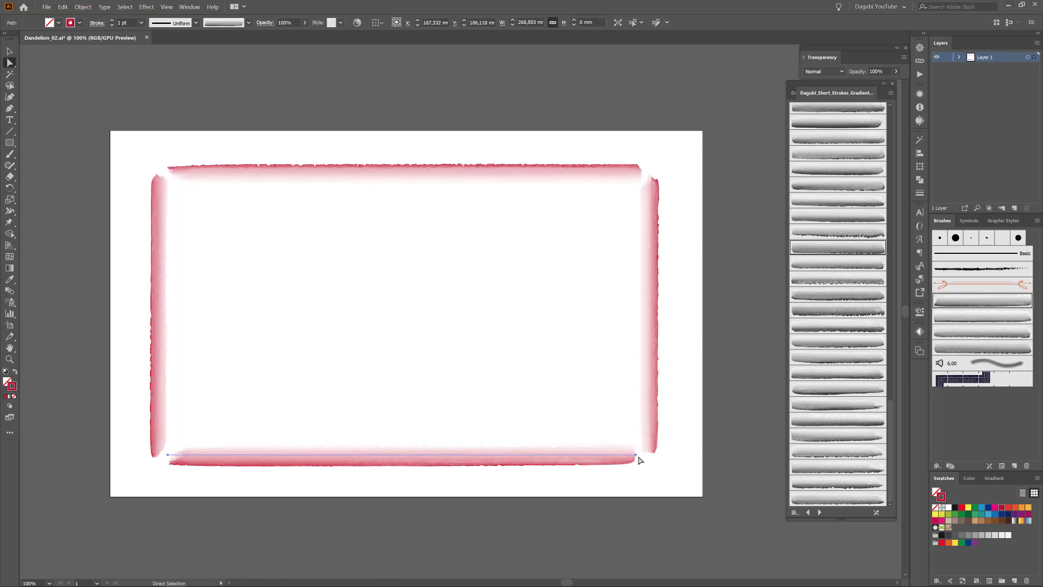
pyautogui.moveTo(636, 458); pyautogui.dragTo(652, 457)
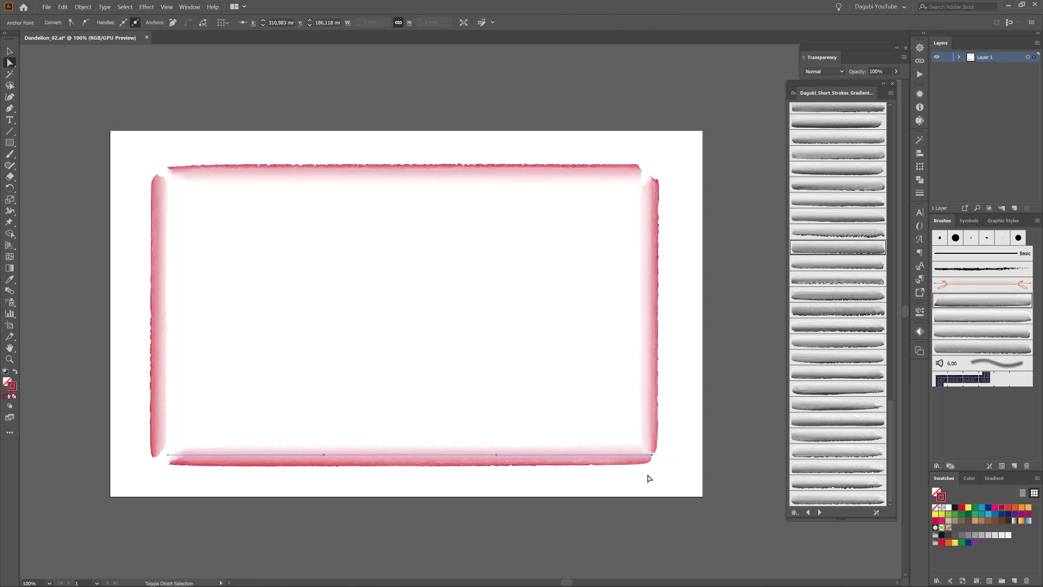
pyautogui.click(656, 424)
pyautogui.press('Down')
pyautogui.press('Down')
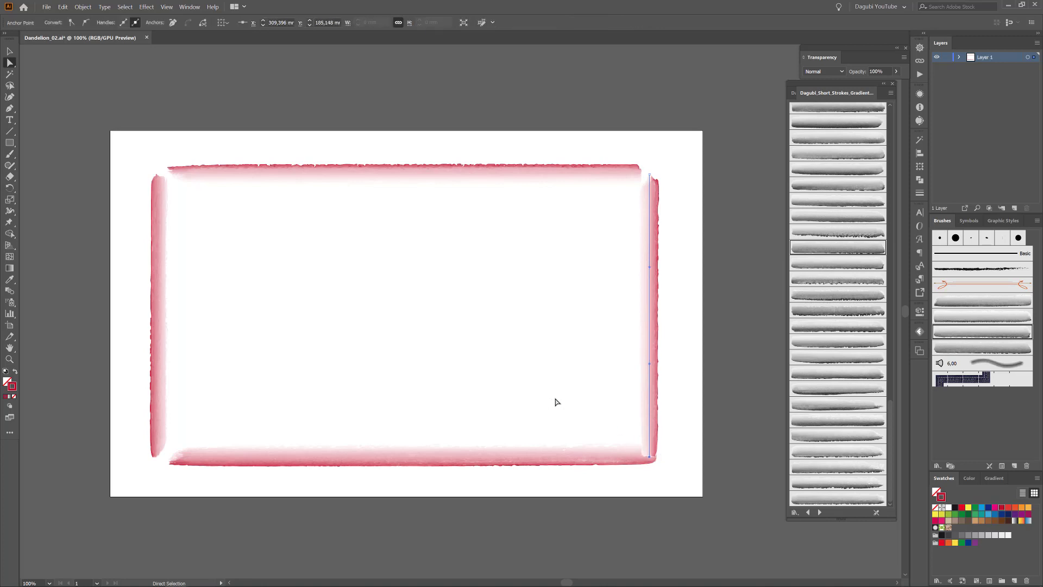
pyautogui.click(650, 174)
# Extend both ends of the top stroke, lengthen the left stroke downward, and select all frame strokes.
pyautogui.click(628, 173)
pyautogui.moveTo(641, 174); pyautogui.dragTo(655, 174)
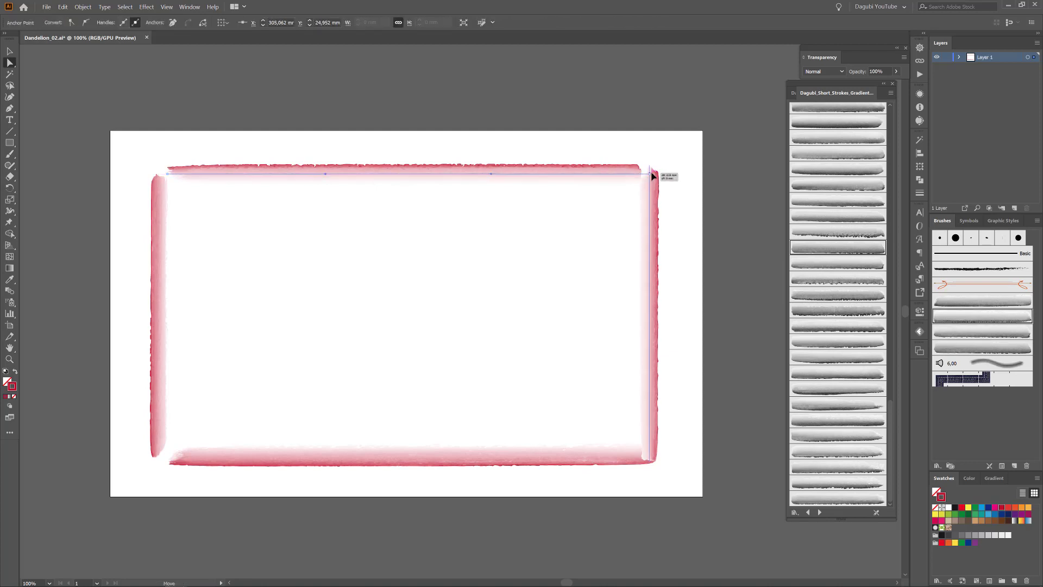
pyautogui.press('Right')
pyautogui.press('Right')
pyautogui.press('Right')
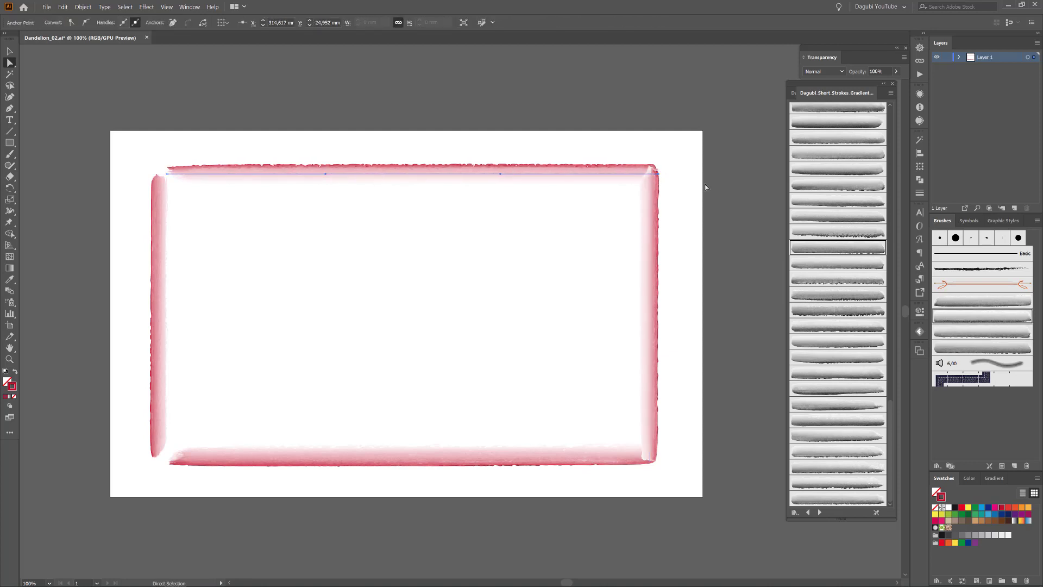
pyautogui.moveTo(168, 175); pyautogui.dragTo(155, 174)
pyautogui.click(159, 175)
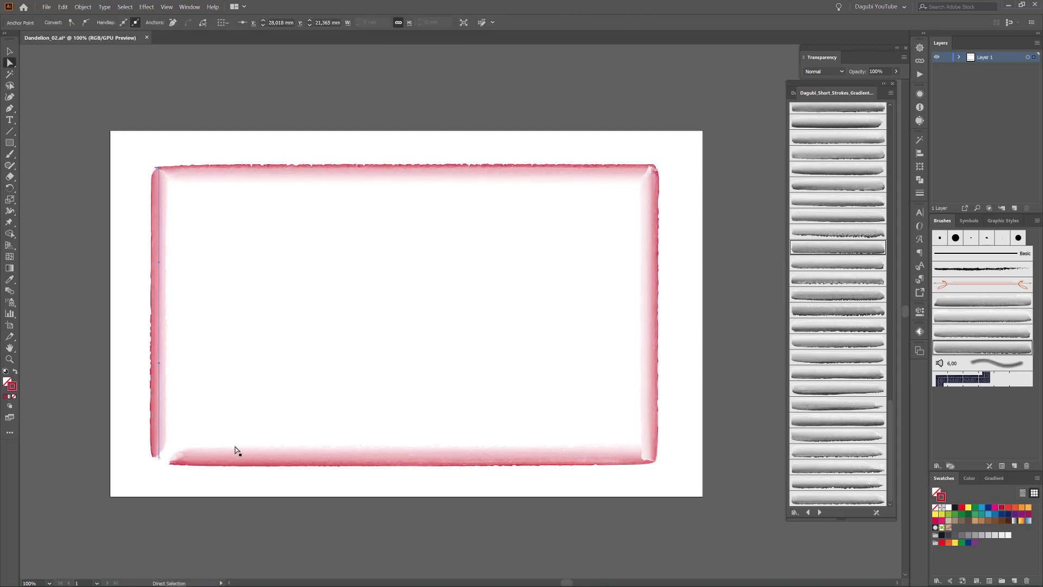
pyautogui.moveTo(159, 462); pyautogui.dragTo(159, 467)
pyautogui.click(153, 454)
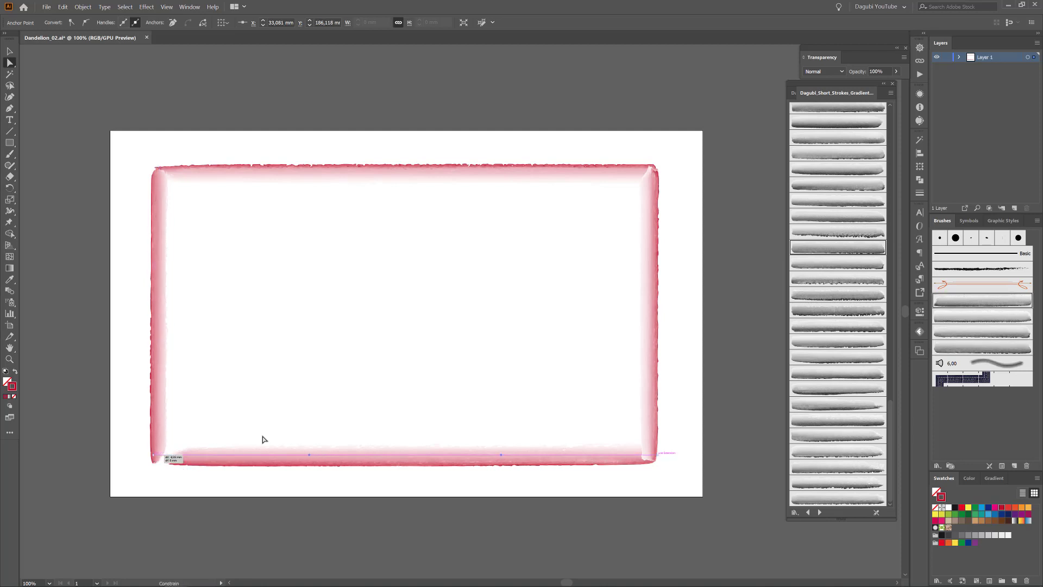
pyautogui.press('v')
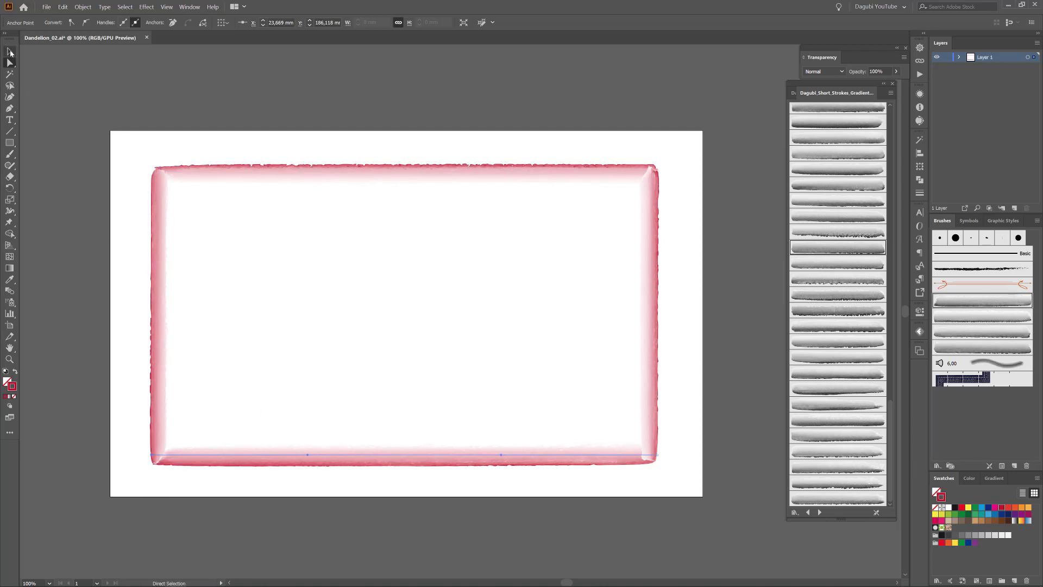
pyautogui.moveTo(139, 150); pyautogui.dragTo(674, 473)
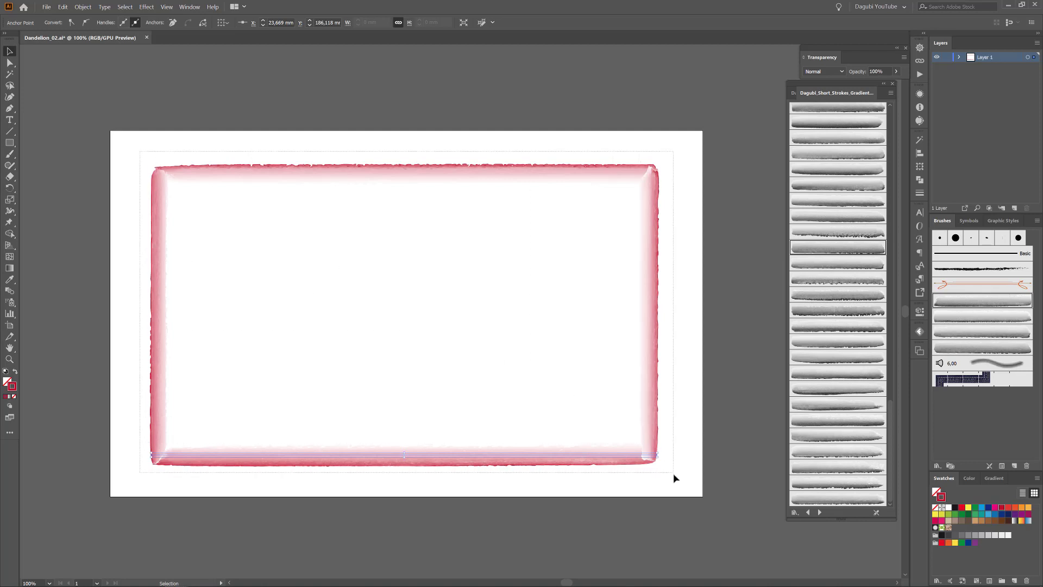
# Set the frame strokes' blending mode to Darken and inspect the top-left corner.
pyautogui.click(824, 71)
pyautogui.click(822, 95)
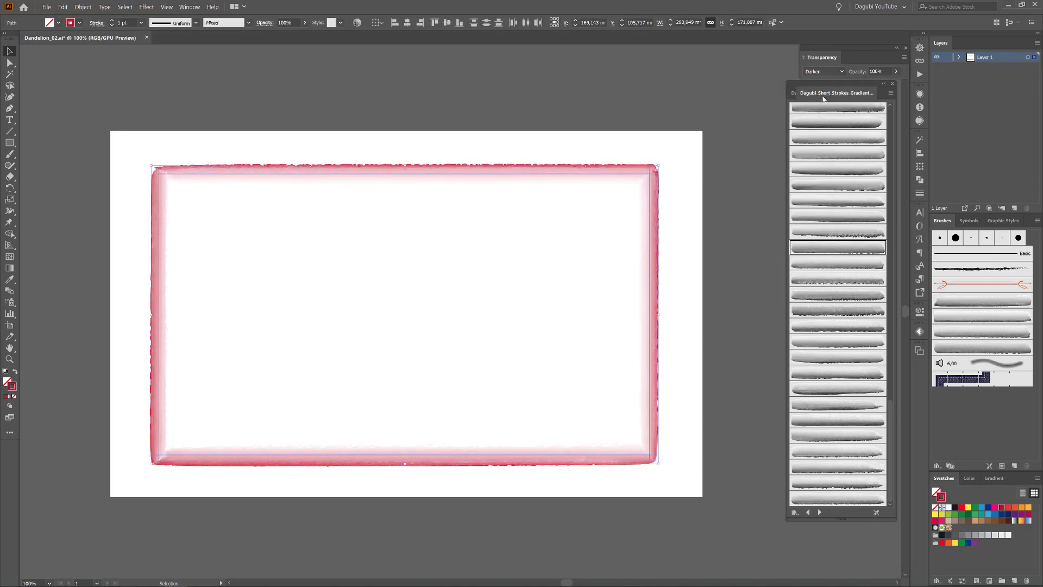
pyautogui.click(736, 246)
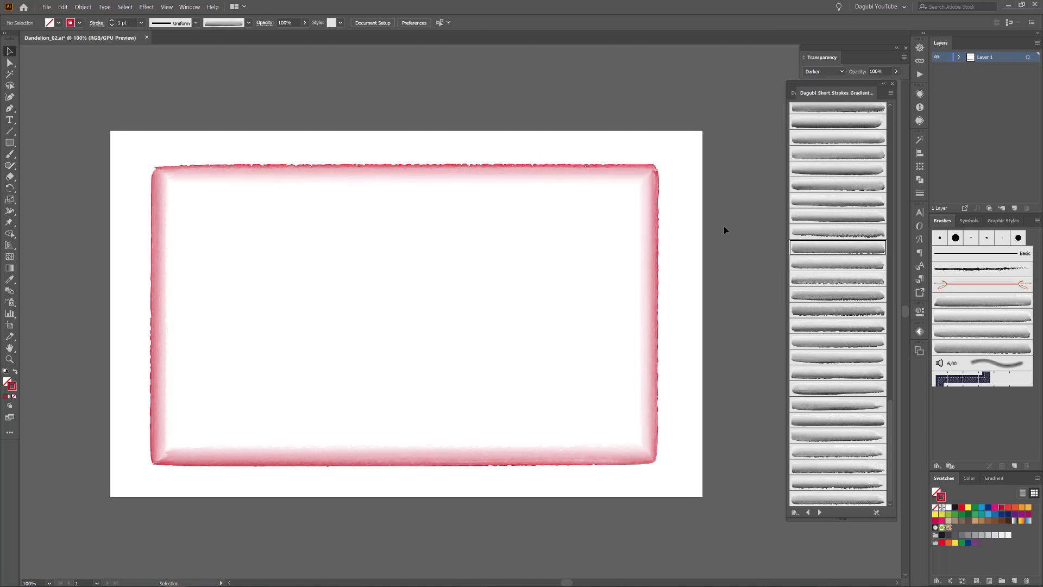
pyautogui.scroll(5, 180, 190)
pyautogui.scroll(5, 245, 226)
pyautogui.click(288, 297)
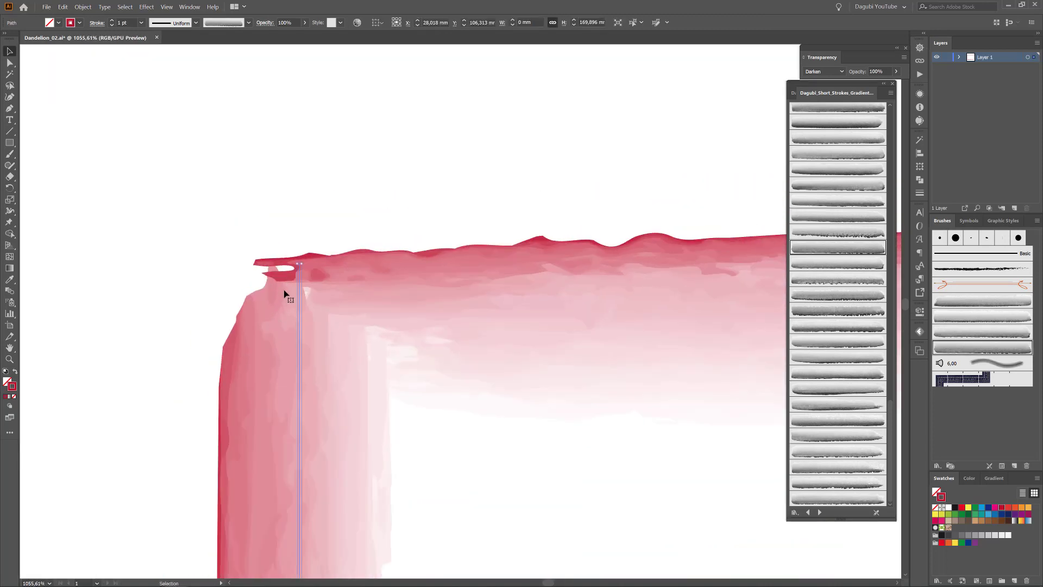
# Duplicate Layer 1 as Layer 1 copy with the whole frame in view.
pyautogui.scroll(-5, 424, 293)
pyautogui.scroll(-3, 321, 206)
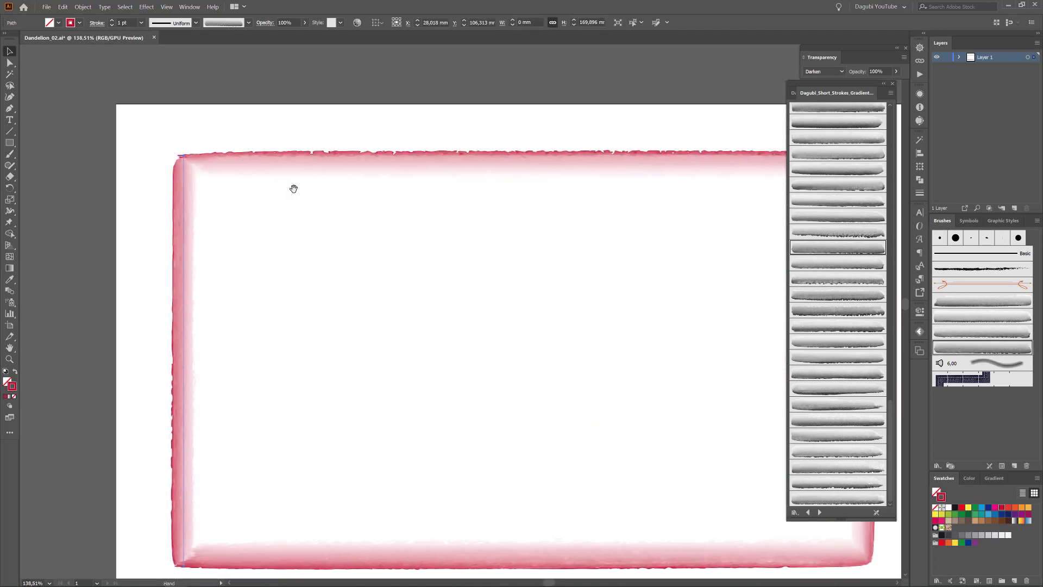
pyautogui.scroll(-2, 543, 250)
pyautogui.moveTo(566, 249); pyautogui.dragTo(500, 249)
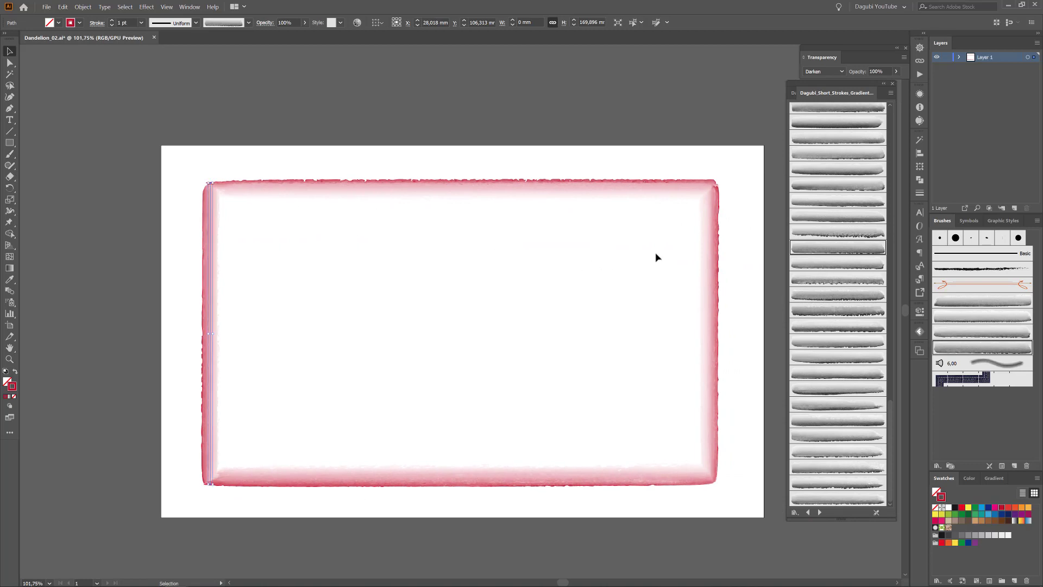
pyautogui.click(1028, 57)
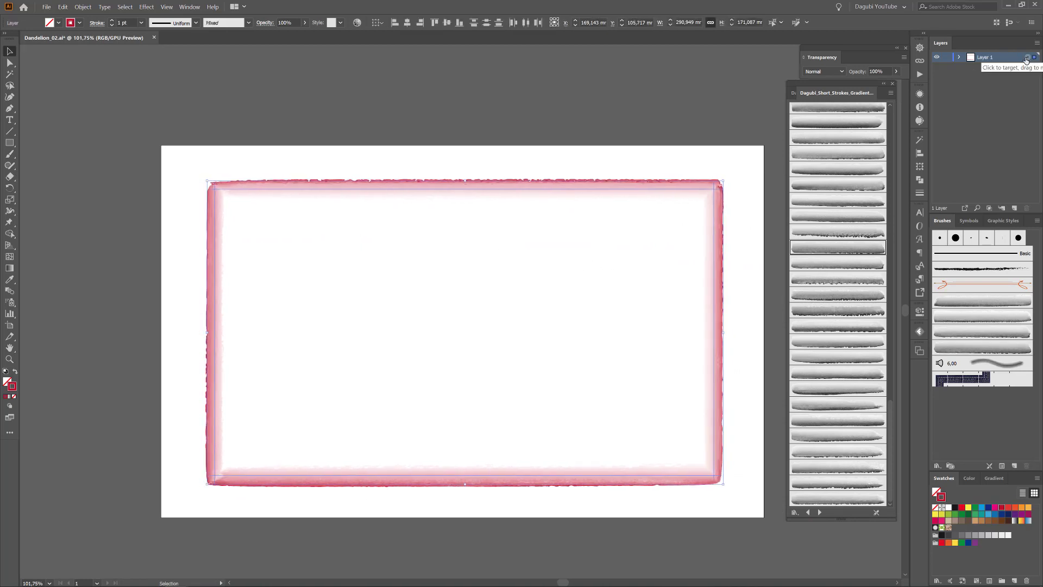
pyautogui.moveTo(1008, 60); pyautogui.dragTo(1015, 208)
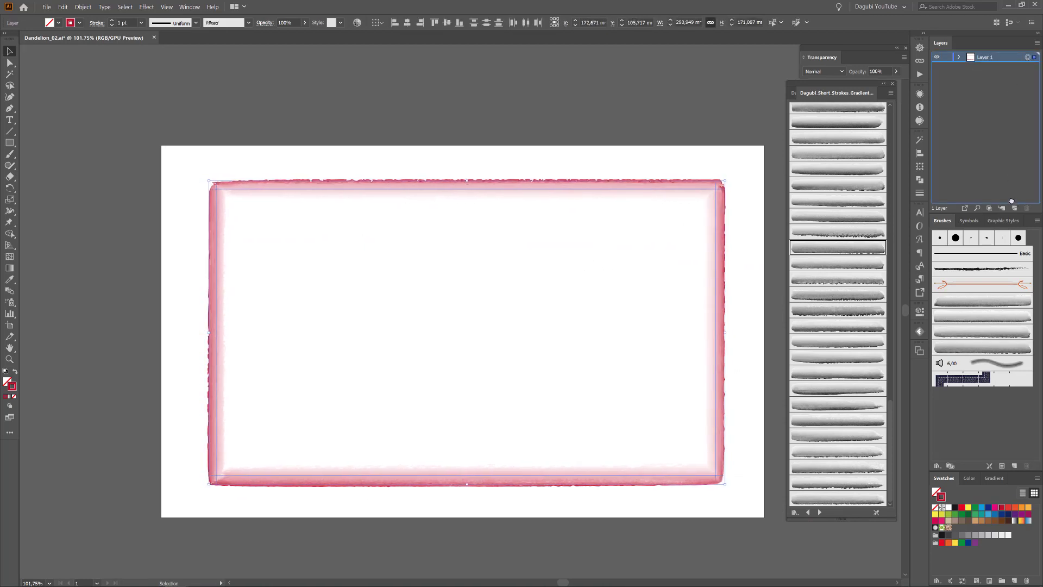
# Expand the original Layer 1 frame strokes and Unite them in Pathfinder into one pink shape.
pyautogui.click(1028, 68)
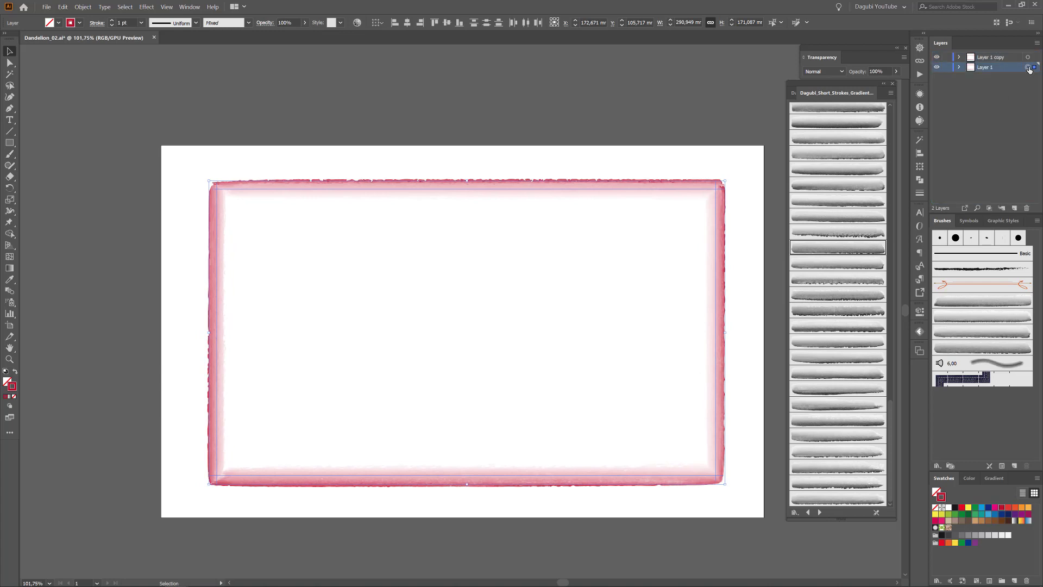
pyautogui.click(81, 9)
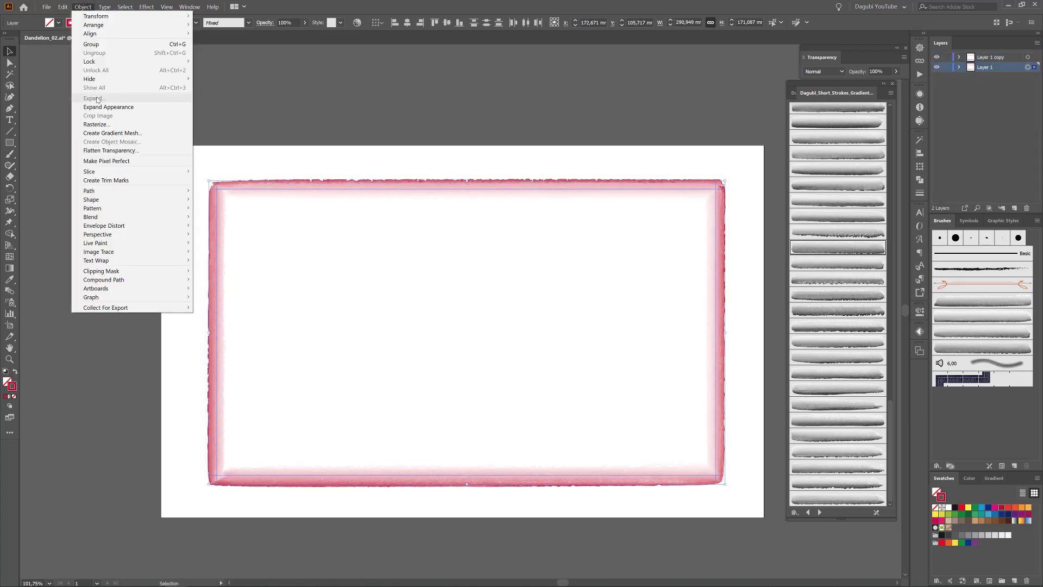
pyautogui.click(93, 105)
pyautogui.keyDown('ctrl'); pyautogui.keyDown('space'); pyautogui.click(617, 312); pyautogui.keyUp('space'); pyautogui.keyUp('ctrl')
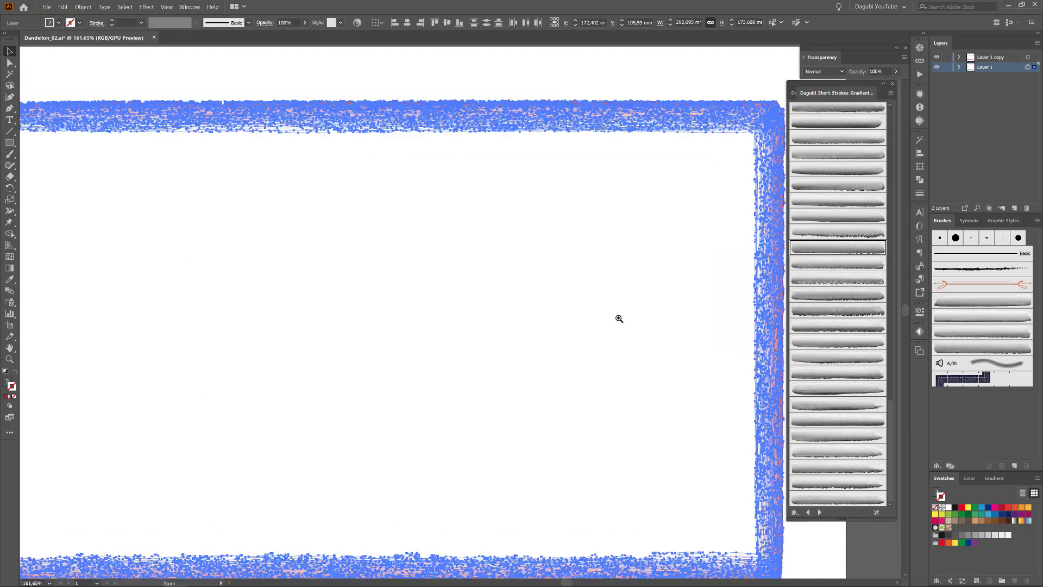
pyautogui.click(920, 180)
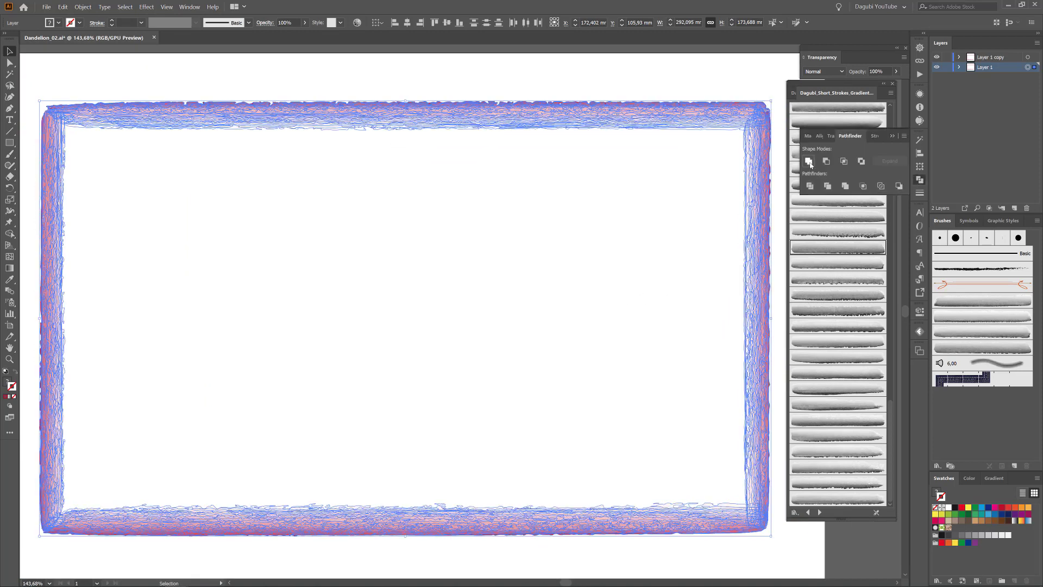
pyautogui.click(809, 161)
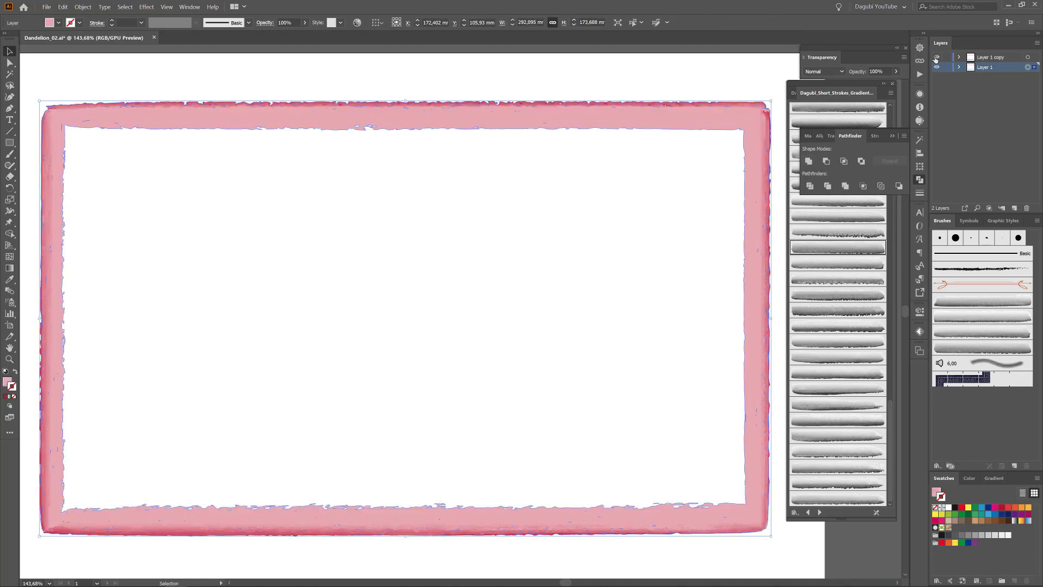
# Hide Layer 1 copy, cut the stray speckles via inverse selection, then show the copy again.
pyautogui.click(937, 57)
pyautogui.click(664, 77)
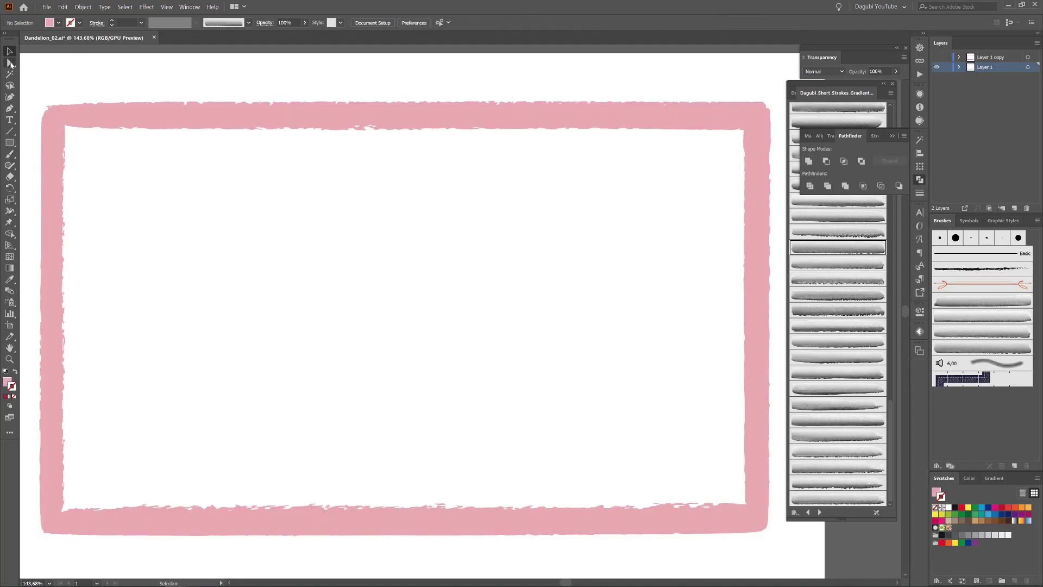
pyautogui.moveTo(10, 63); pyautogui.dragTo(36, 69)
pyautogui.click(597, 107)
pyautogui.click(629, 105)
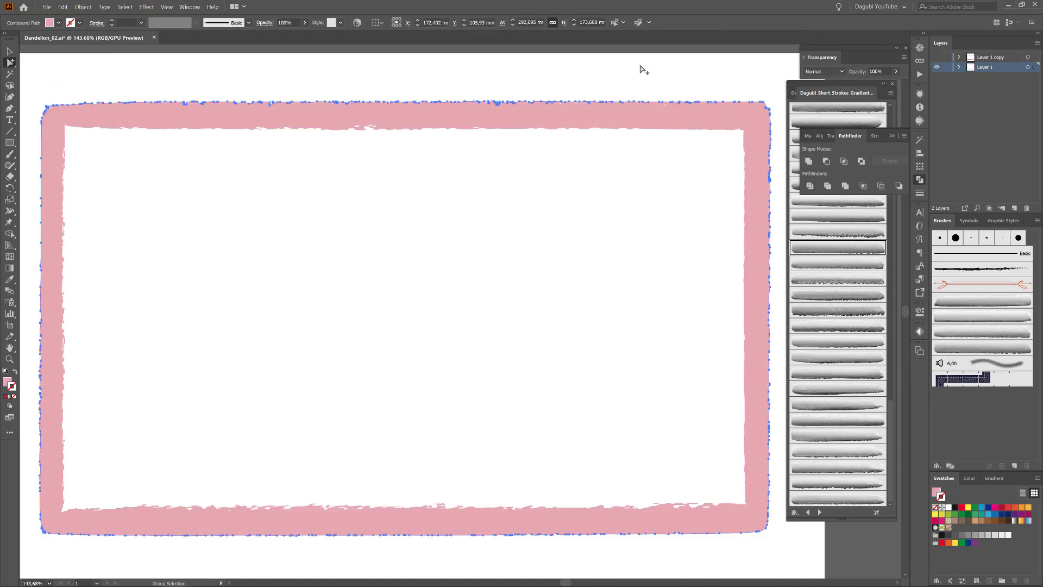
pyautogui.click(124, 7)
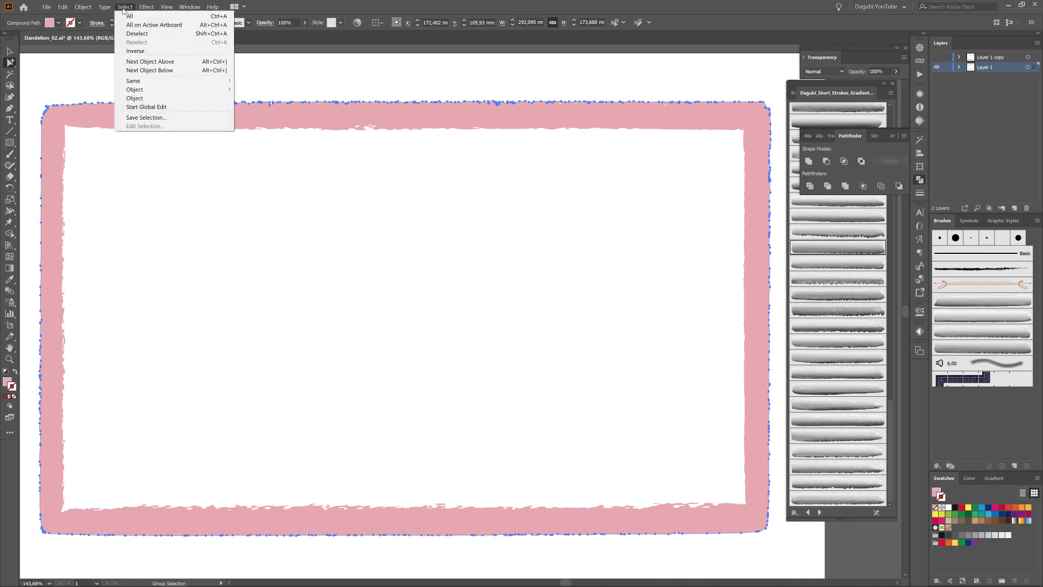
pyautogui.click(135, 52)
pyautogui.click(63, 7)
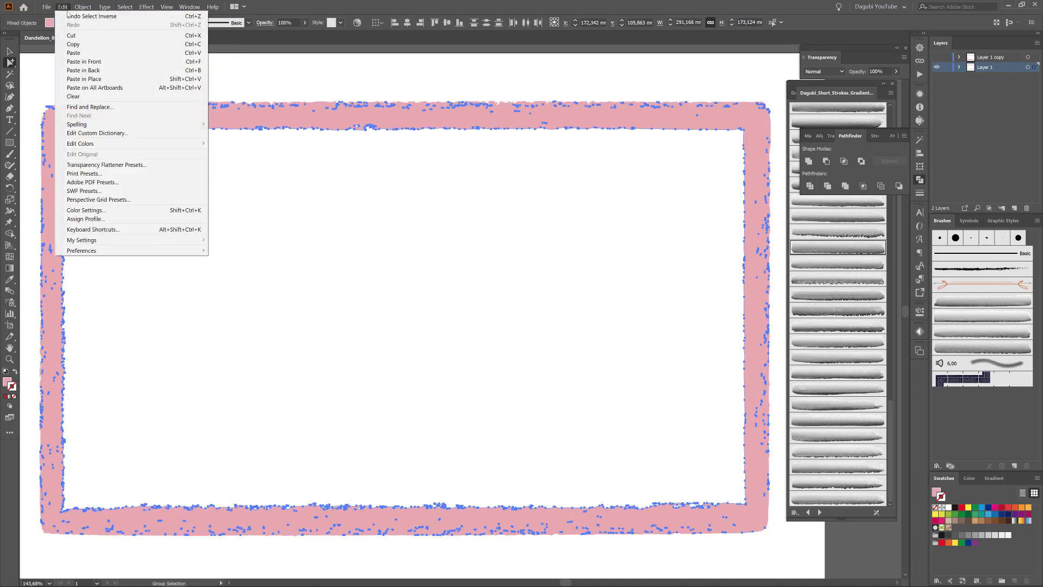
pyautogui.click(128, 36)
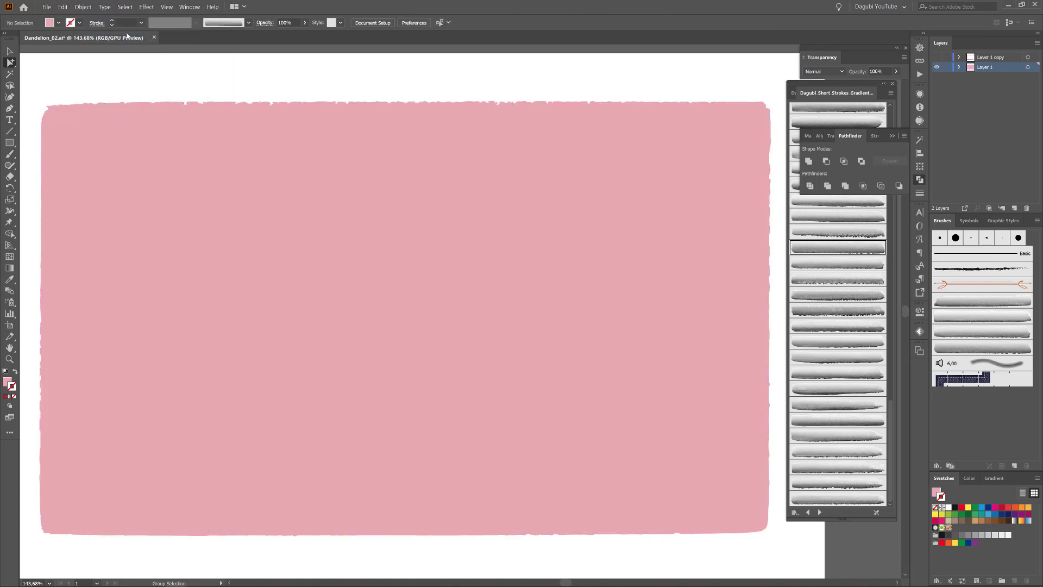
pyautogui.click(935, 59)
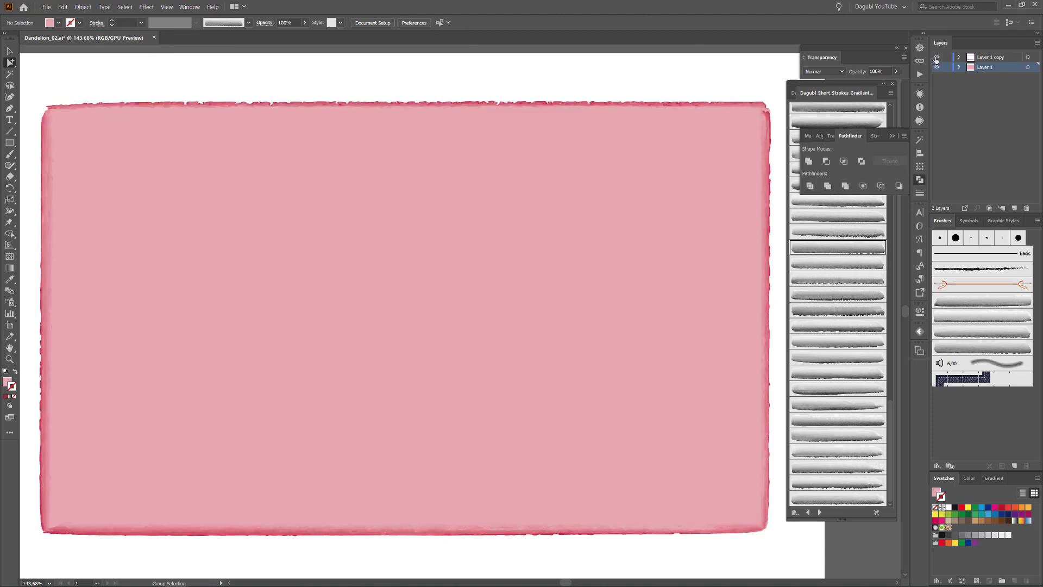
pyautogui.click(896, 137)
# Expand Layer 1 and ungroup the pink compound shape.
pyautogui.keyDown('alt'); pyautogui.click(955, 54); pyautogui.keyUp('alt')
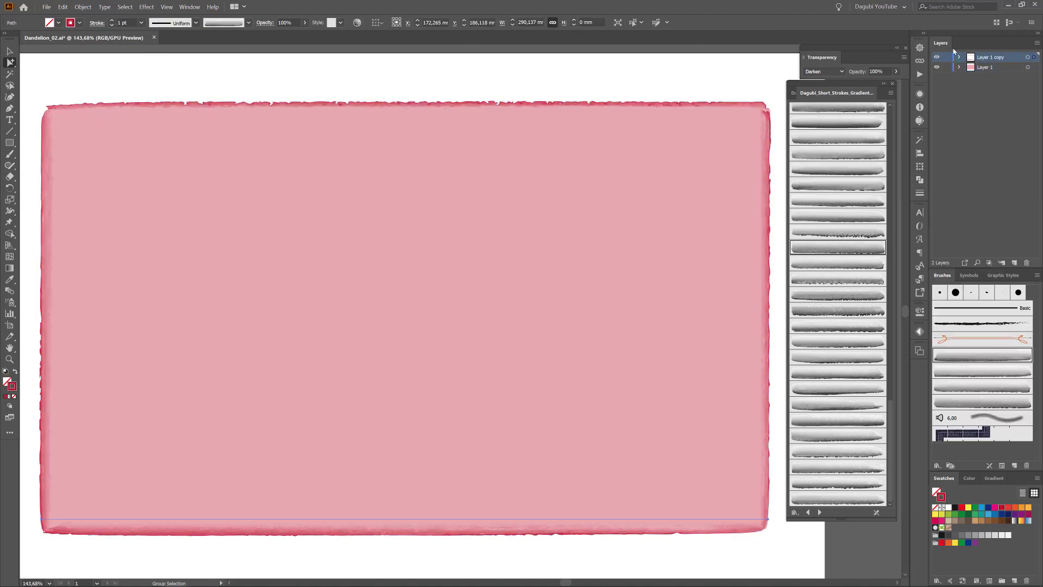
pyautogui.click(971, 77)
pyautogui.click(1007, 68)
pyautogui.click(1027, 67)
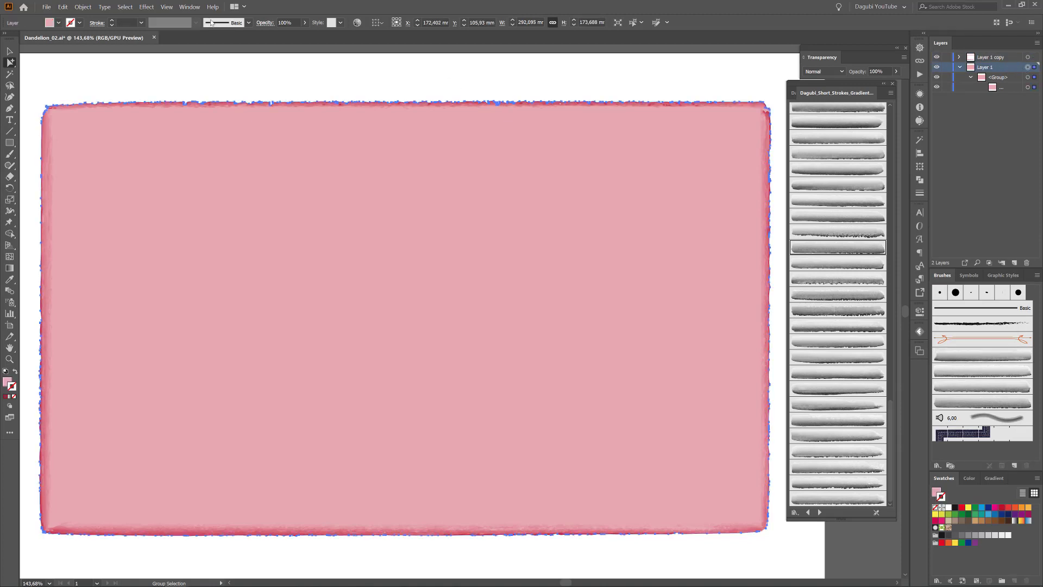
pyautogui.click(82, 6)
pyautogui.click(179, 53)
# Duplicate the pink compound path and turn the top copy into a clipping mask.
pyautogui.moveTo(1007, 79); pyautogui.dragTo(1009, 201)
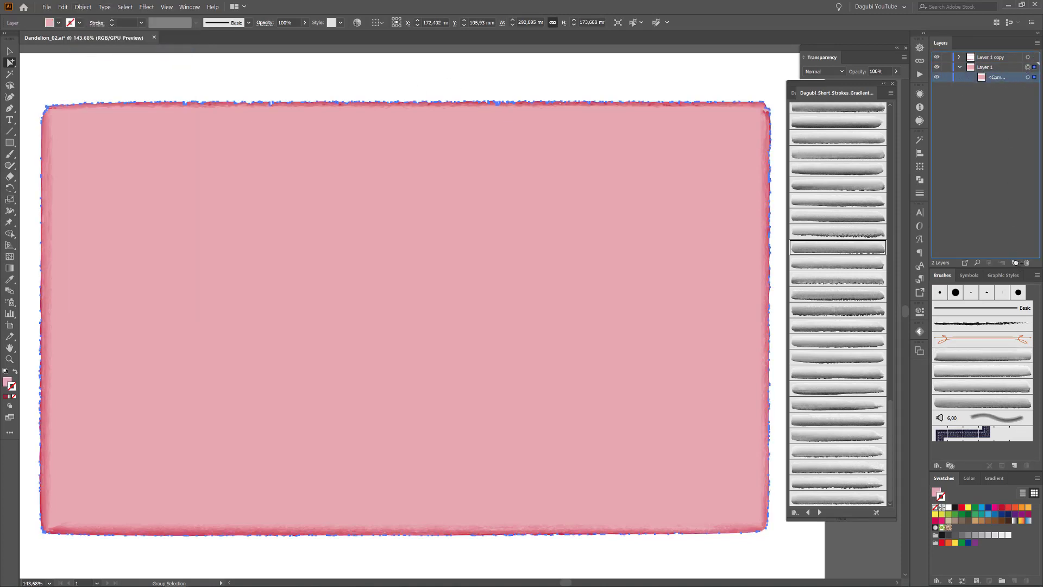
pyautogui.moveTo(1014, 263); pyautogui.dragTo(1015, 263)
pyautogui.click(125, 7)
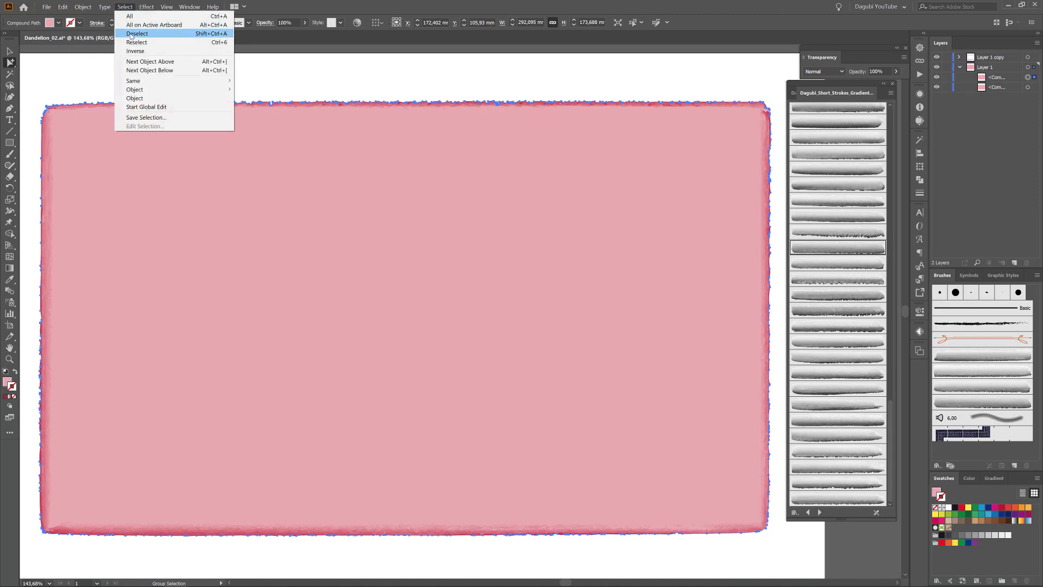
pyautogui.click(130, 33)
pyautogui.click(1008, 69)
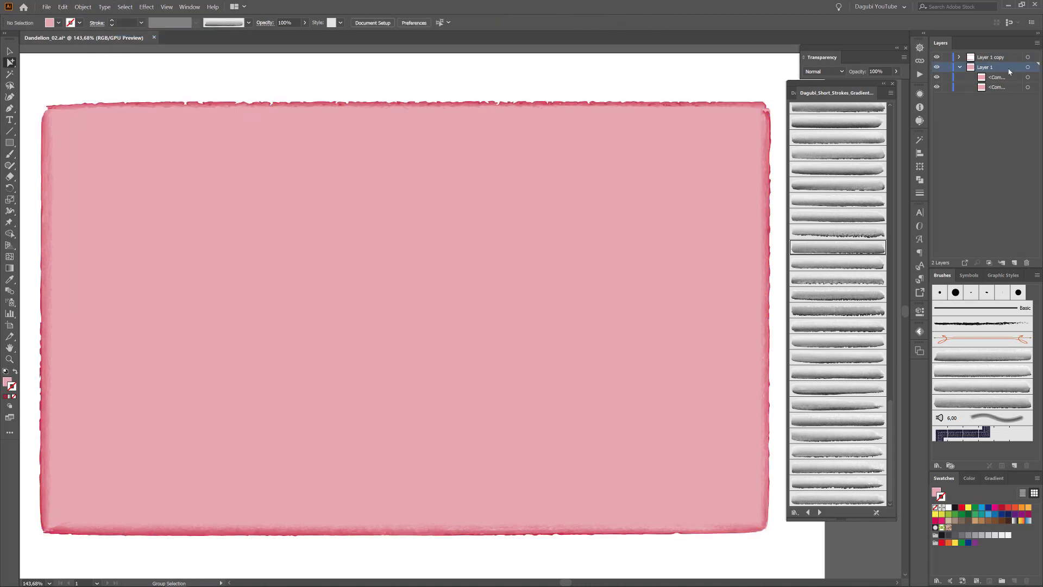
pyautogui.click(989, 263)
# Load the Dagubi_Stamps_Washes library from Dagubi_Watercolor_Brushes and choose one of its wash brushes.
pyautogui.click(248, 22)
pyautogui.click(161, 97)
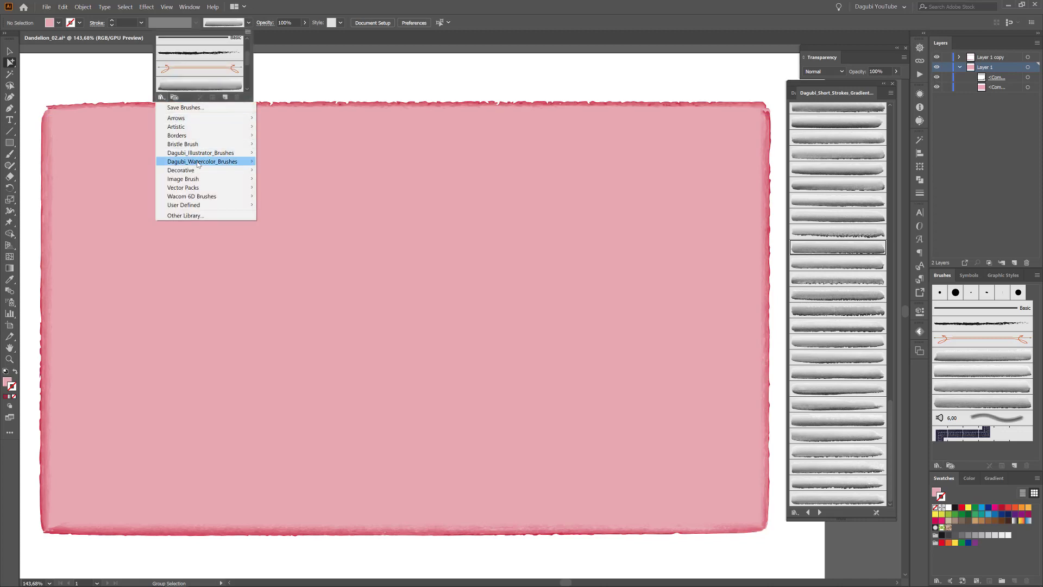
pyautogui.click(420, 239)
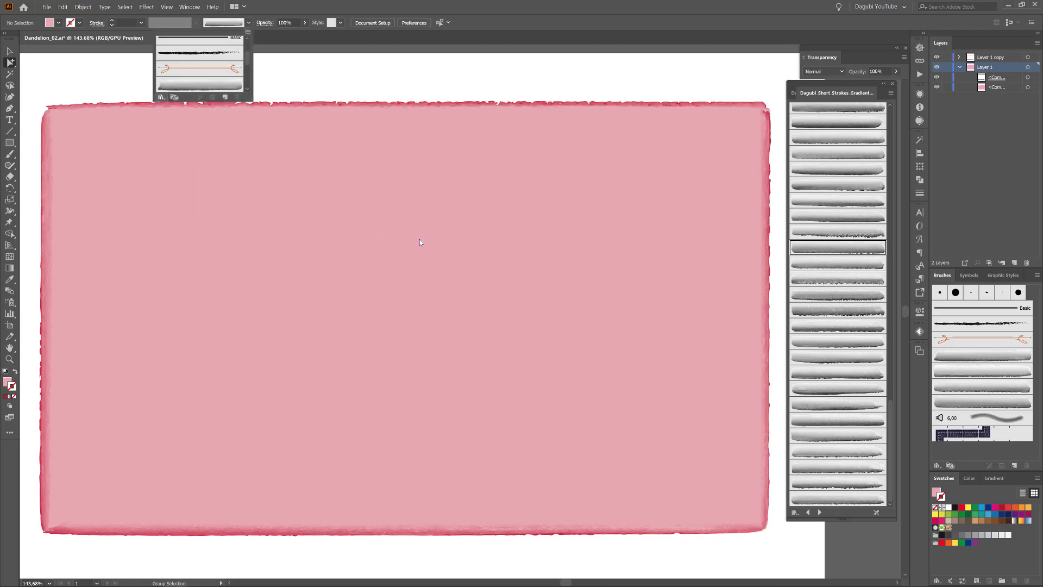
pyautogui.click(995, 69)
pyautogui.moveTo(891, 156); pyautogui.dragTo(887, 250)
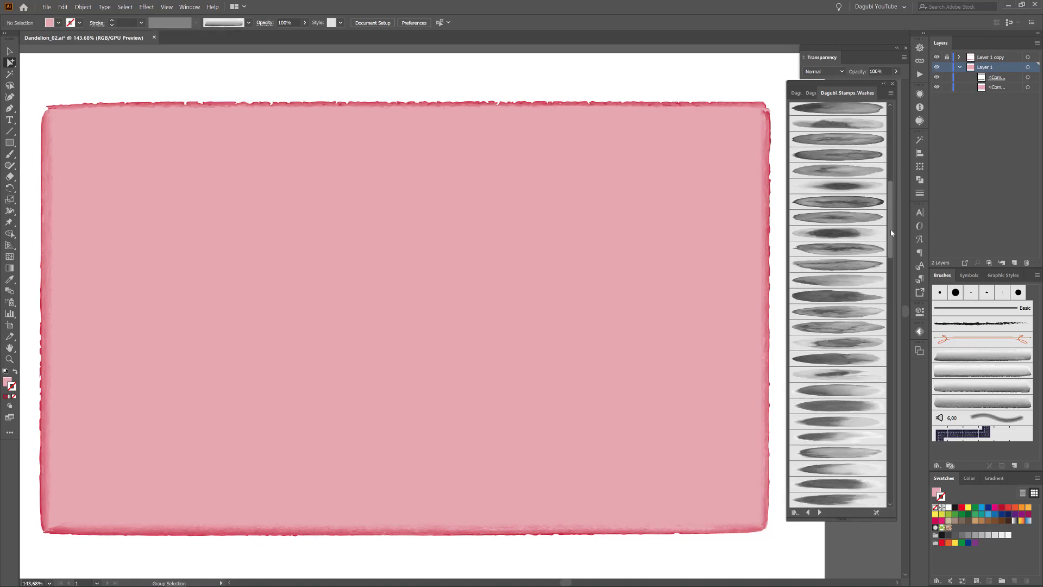
pyautogui.click(838, 295)
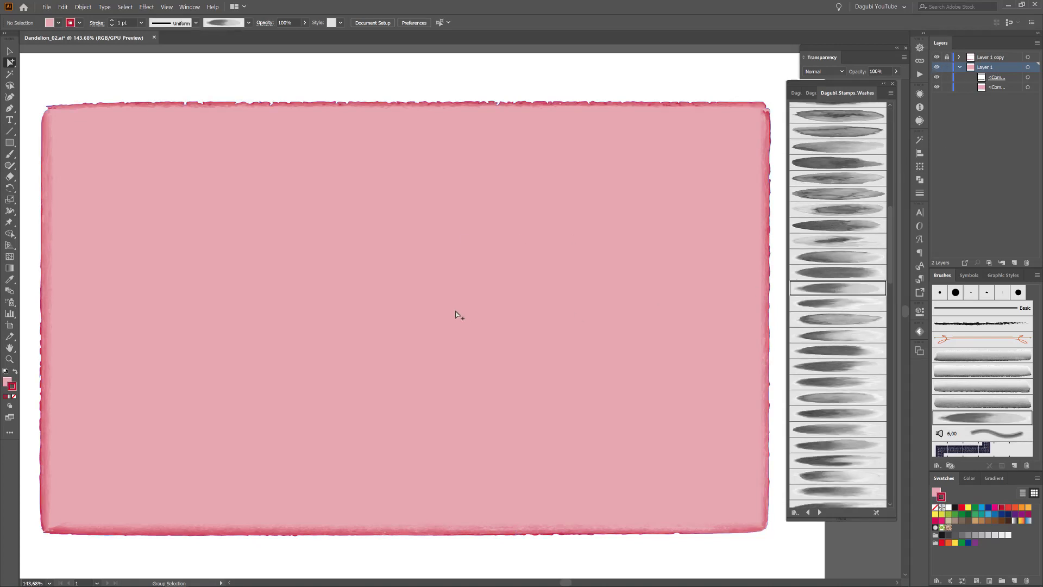
# Paint a trial pink wash across the rectangle in Darken blending, then undo it.
pyautogui.hotkey('ctrl', '1')
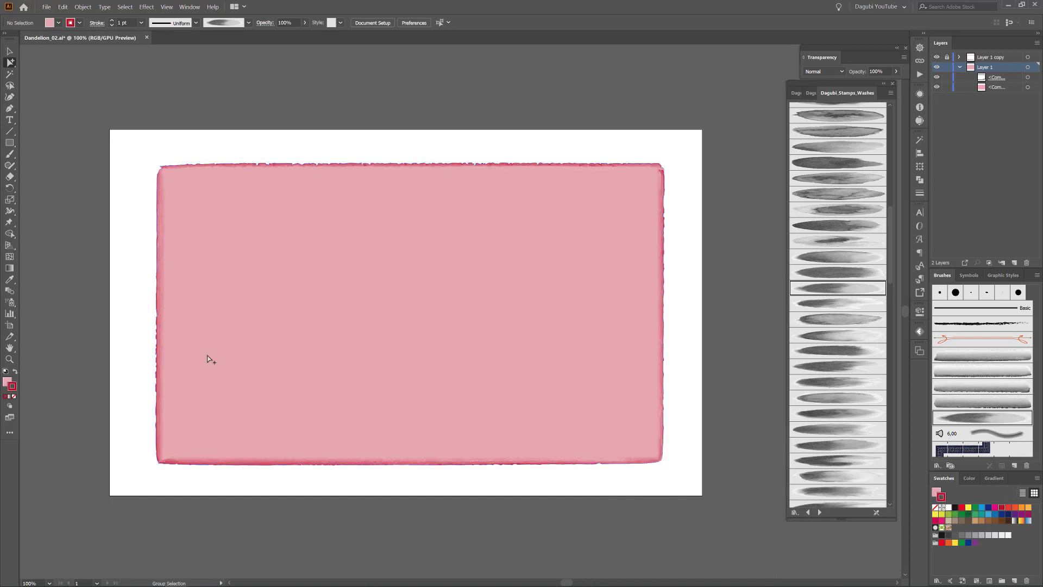
pyautogui.click(12, 155)
pyautogui.moveTo(292, 344); pyautogui.dragTo(524, 249)
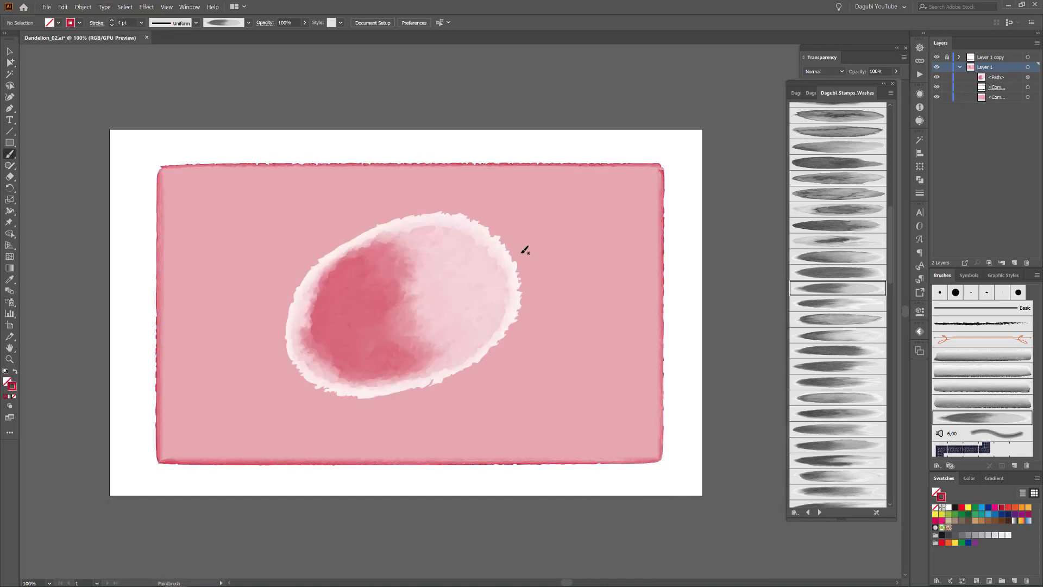
pyautogui.click(824, 71)
pyautogui.click(823, 96)
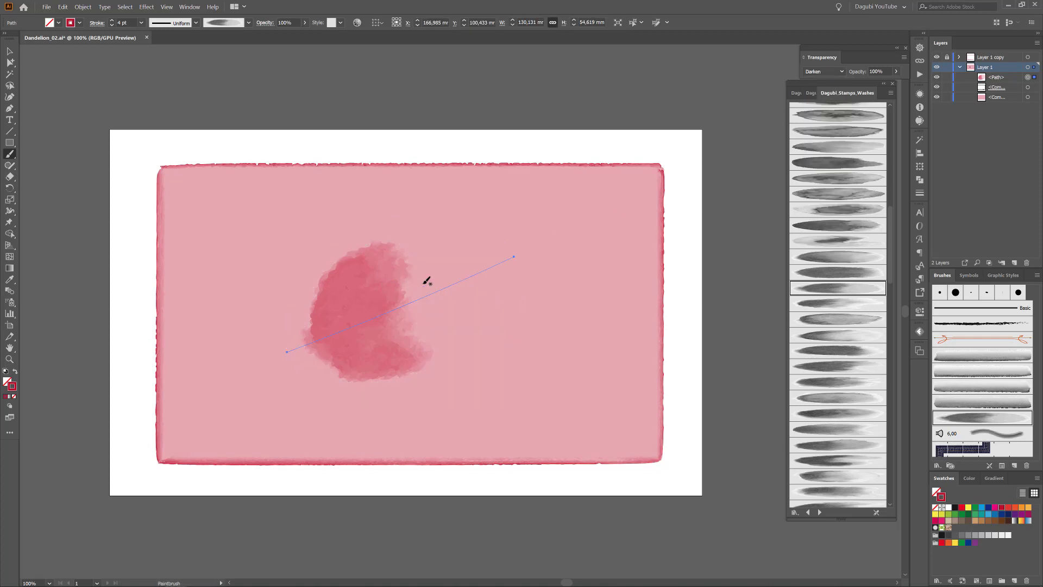
pyautogui.click(62, 6)
pyautogui.click(76, 32)
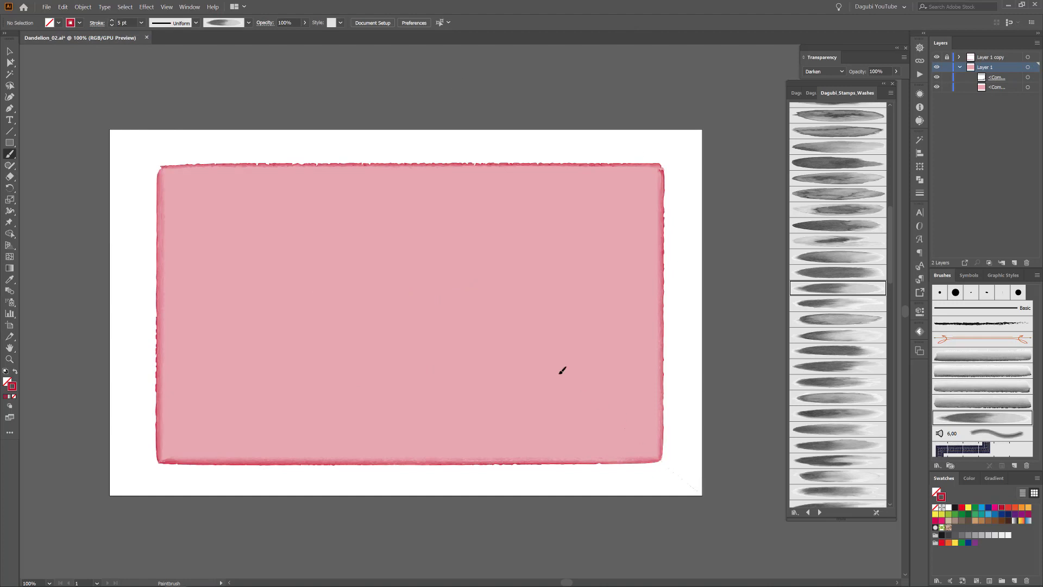
# Paint darker washes over the lower-right corner and the upper-right area.
pyautogui.moveTo(562, 370); pyautogui.dragTo(687, 546)
pyautogui.moveTo(514, 334); pyautogui.dragTo(687, 548)
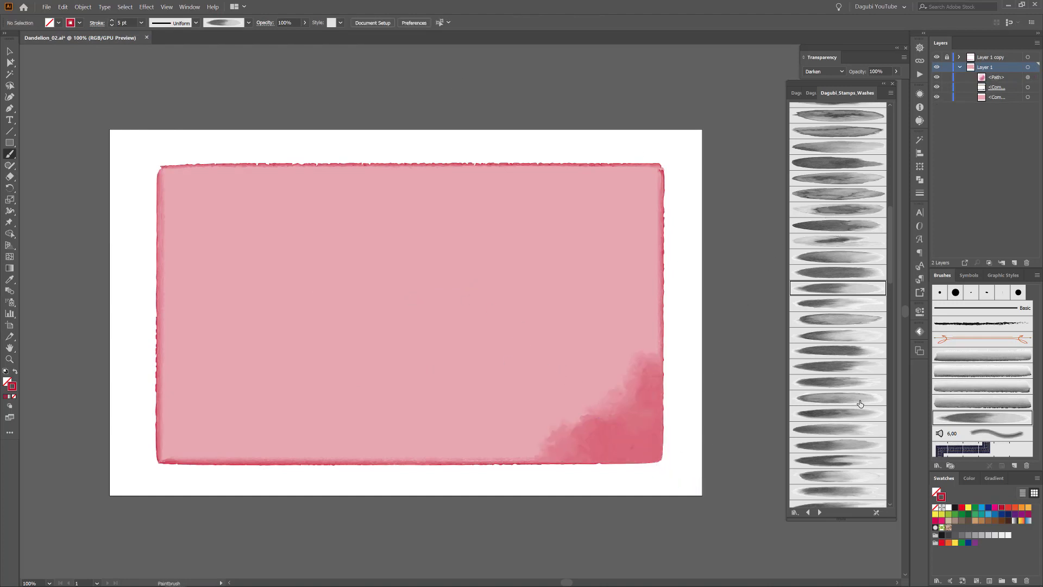
pyautogui.click(853, 382)
pyautogui.moveTo(450, 317); pyautogui.dragTo(715, 157)
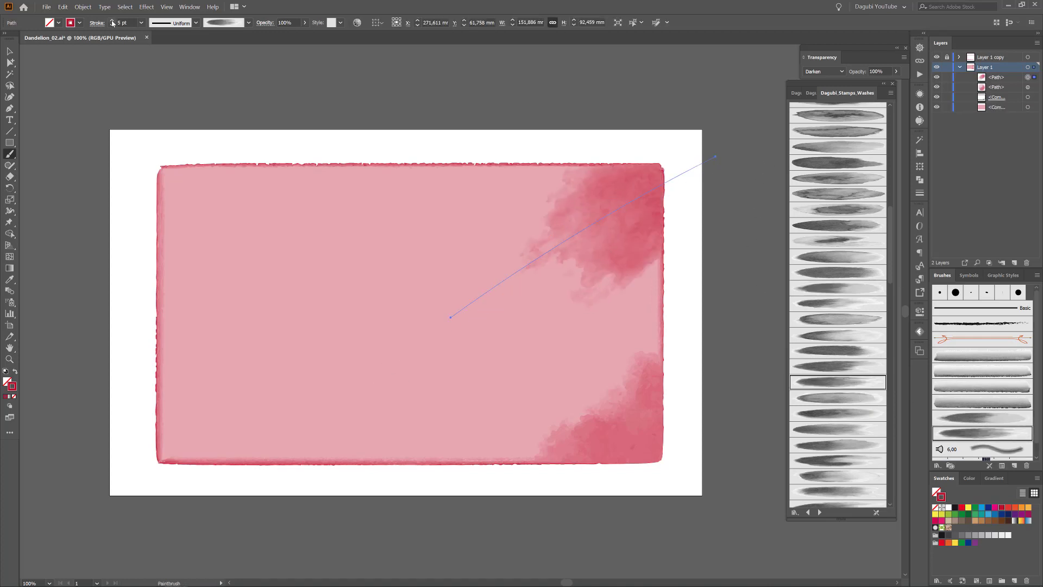
pyautogui.keyDown('ctrl'); pyautogui.click(724, 93); pyautogui.keyUp('ctrl')
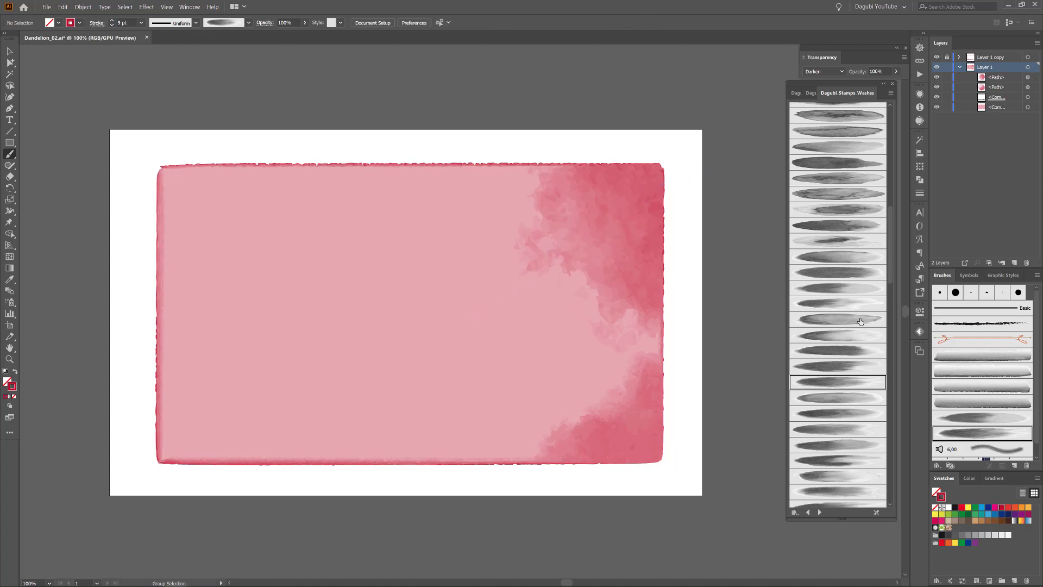
# Paint a diagonal wash from the top-left corner with another library wash brush.
pyautogui.scroll(-5, 860, 322)
pyautogui.click(853, 470)
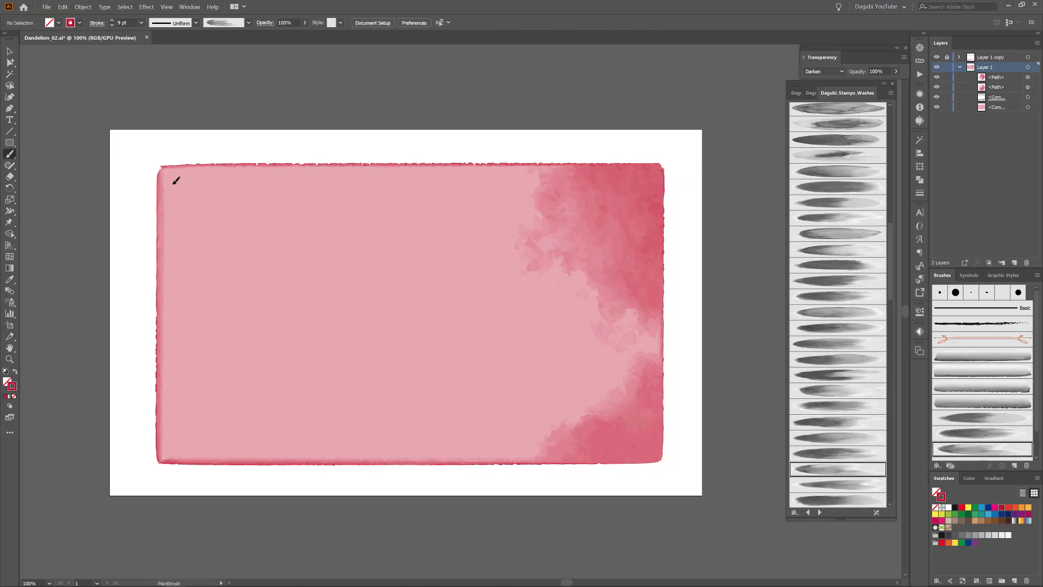
pyautogui.moveTo(153, 146); pyautogui.dragTo(445, 420)
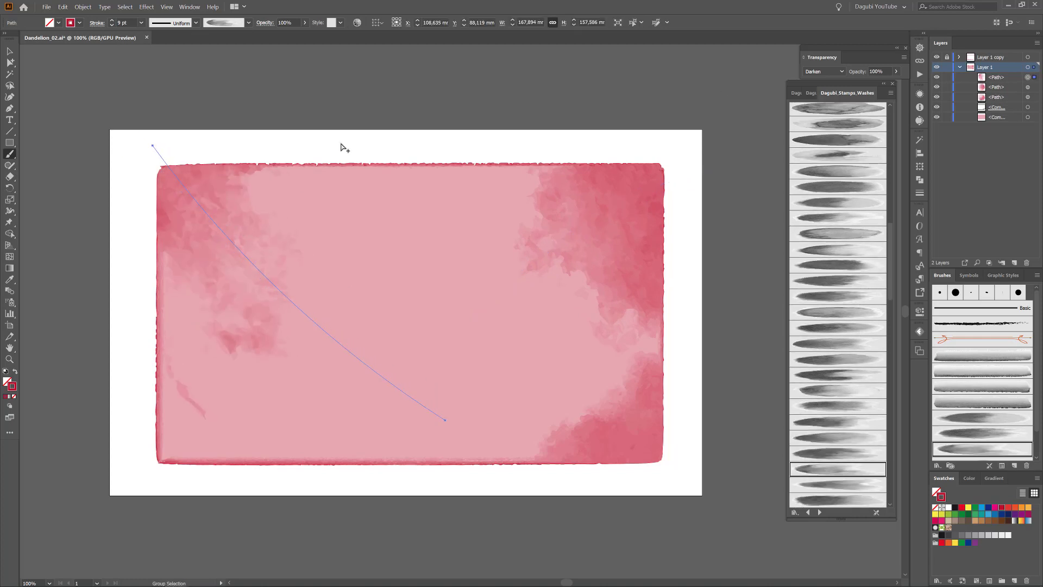
pyautogui.keyDown('ctrl'); pyautogui.click(370, 93); pyautogui.keyUp('ctrl')
# Paint a wash at the lower left and reposition it.
pyautogui.scroll(-5, 831, 393)
pyautogui.scroll(-5, 832, 393)
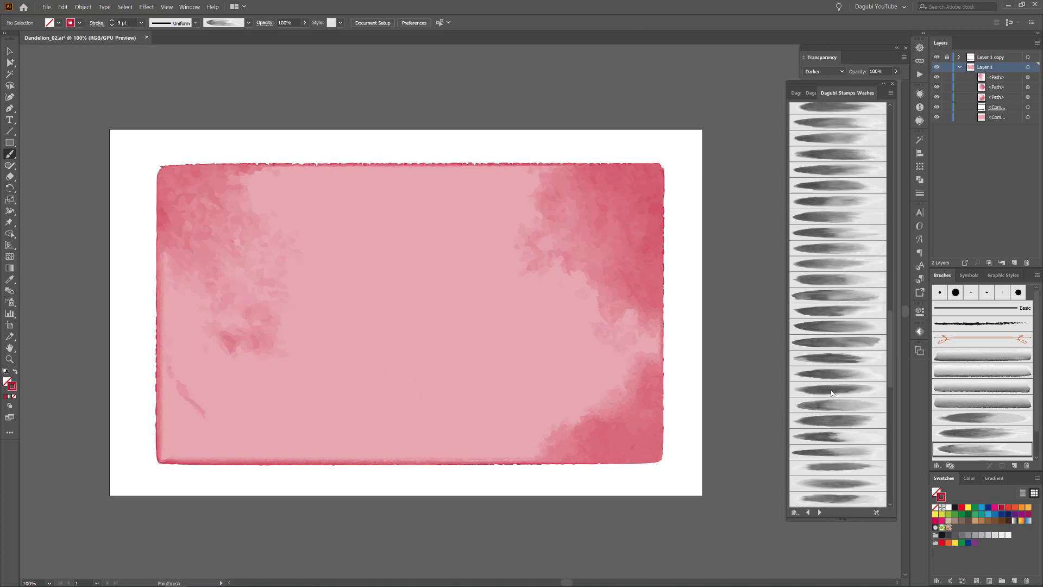
pyautogui.moveTo(205, 491); pyautogui.dragTo(415, 302)
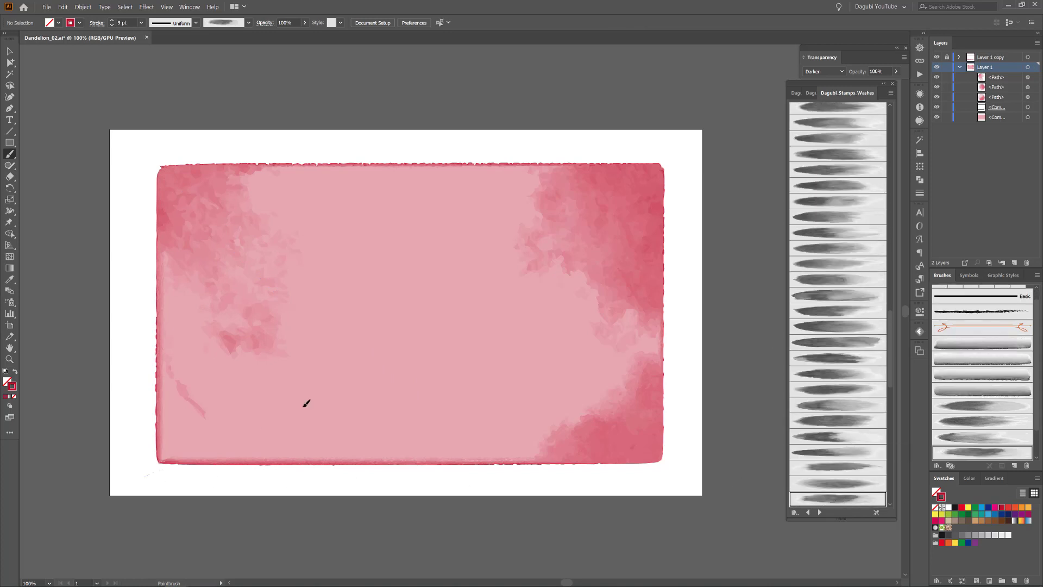
pyautogui.moveTo(244, 416)
pyautogui.mouseDown()
pyautogui.moveTo(217, 379)
pyautogui.moveTo(460, 286)
pyautogui.mouseUp()
pyautogui.click(10, 51)
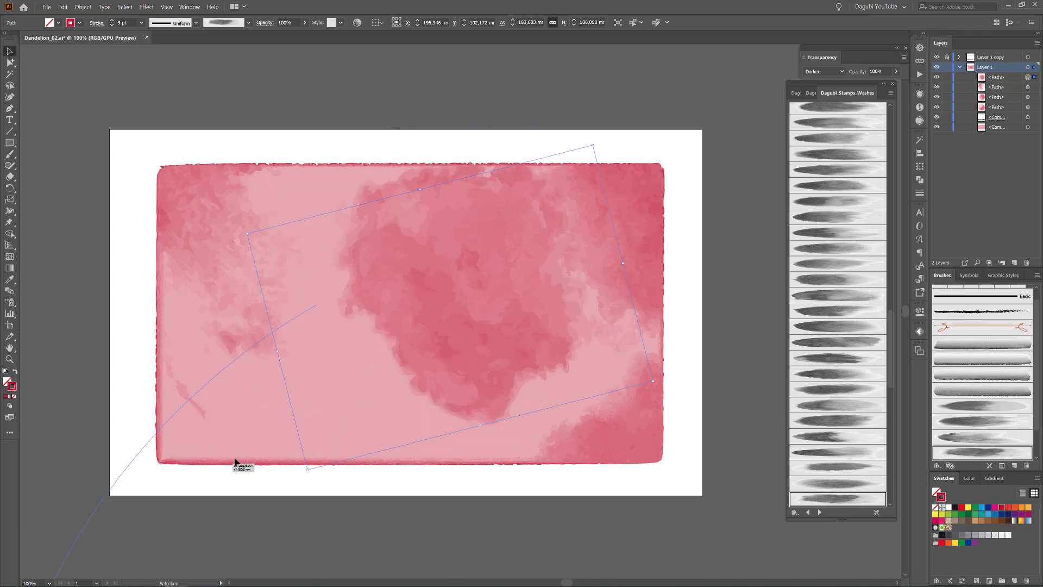
# Rotate the lower-left wash so it tilts across the rectangle.
pyautogui.moveTo(269, 430); pyautogui.dragTo(263, 399)
pyautogui.click(545, 84)
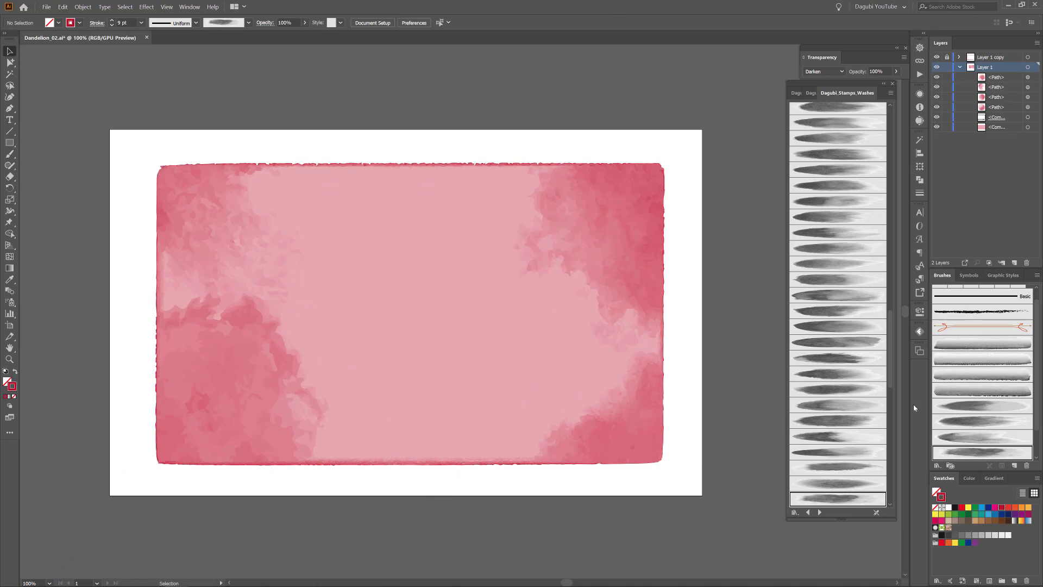
pyautogui.scroll(-5, 840, 442)
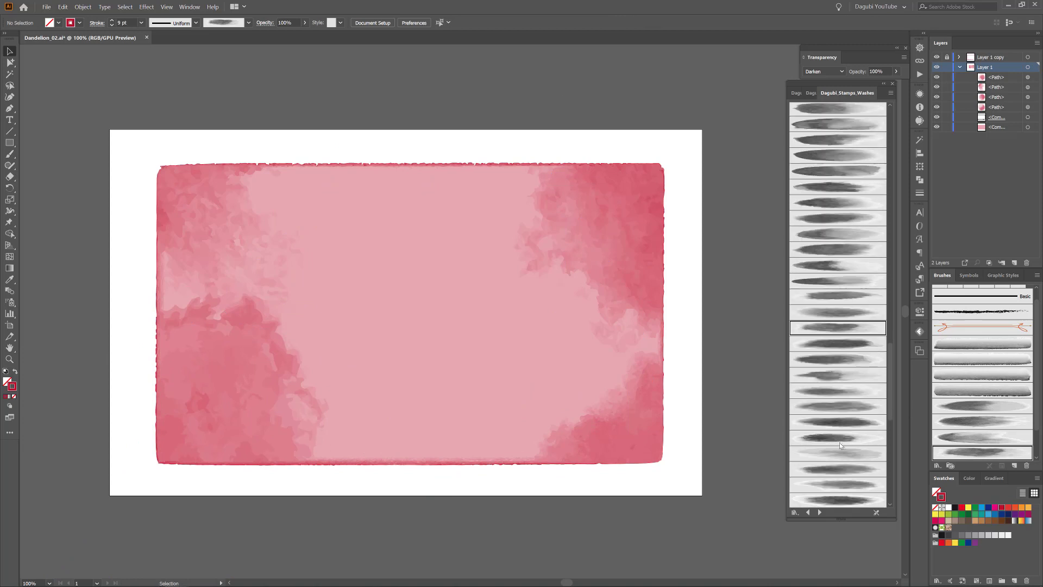
# Paint a dark centre wash with another brush and move it up to the top edge.
pyautogui.click(850, 380)
pyautogui.click(10, 153)
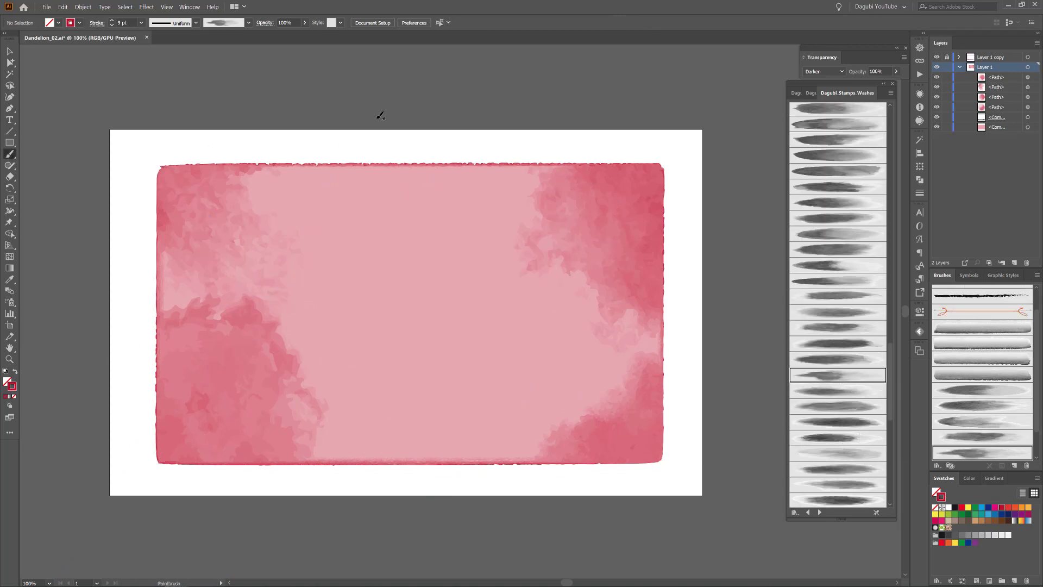
pyautogui.moveTo(560, 442)
pyautogui.mouseDown()
pyautogui.moveTo(394, 181)
pyautogui.moveTo(482, 309)
pyautogui.moveTo(445, 165)
pyautogui.mouseUp()
pyautogui.moveTo(520, 353); pyautogui.dragTo(477, 181)
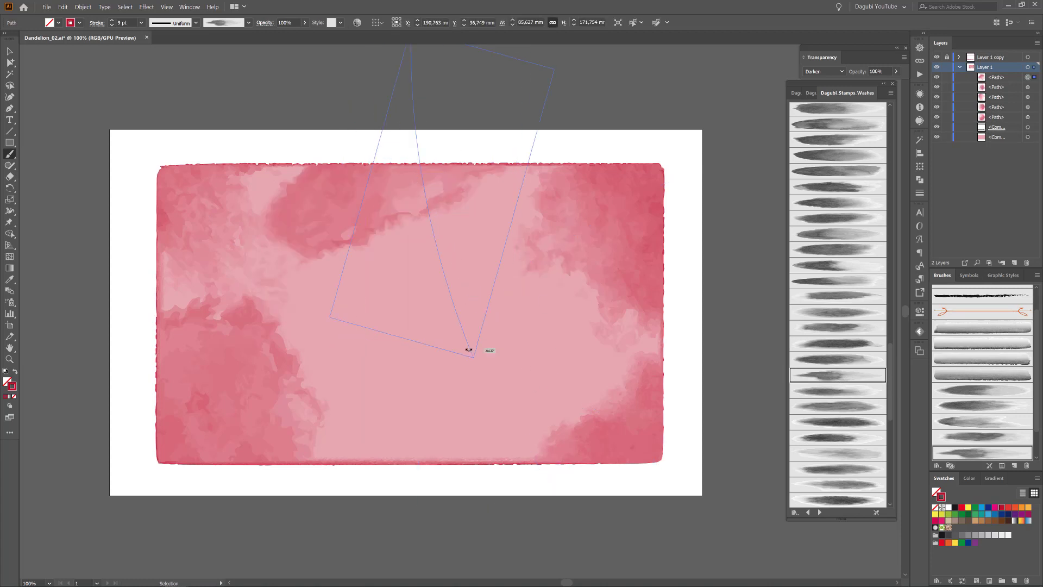
pyautogui.keyDown('ctrl'); pyautogui.click(746, 80); pyautogui.keyUp('ctrl')
# Paint a smaller diagonal wash in the middle, replacing an undone larger one.
pyautogui.scroll(-3, 857, 430)
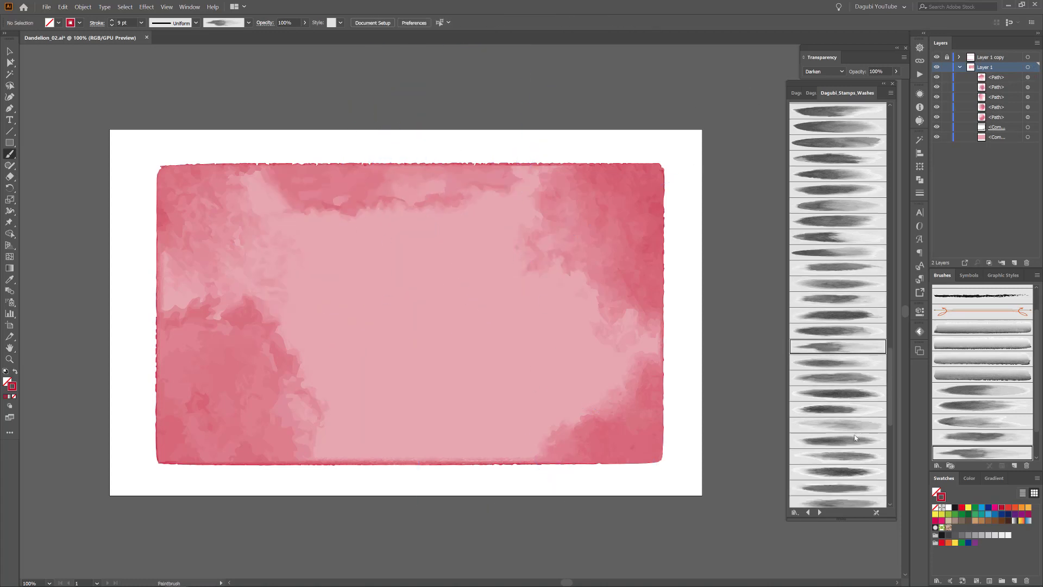
pyautogui.scroll(-3, 856, 430)
pyautogui.scroll(-3, 856, 430)
pyautogui.click(850, 396)
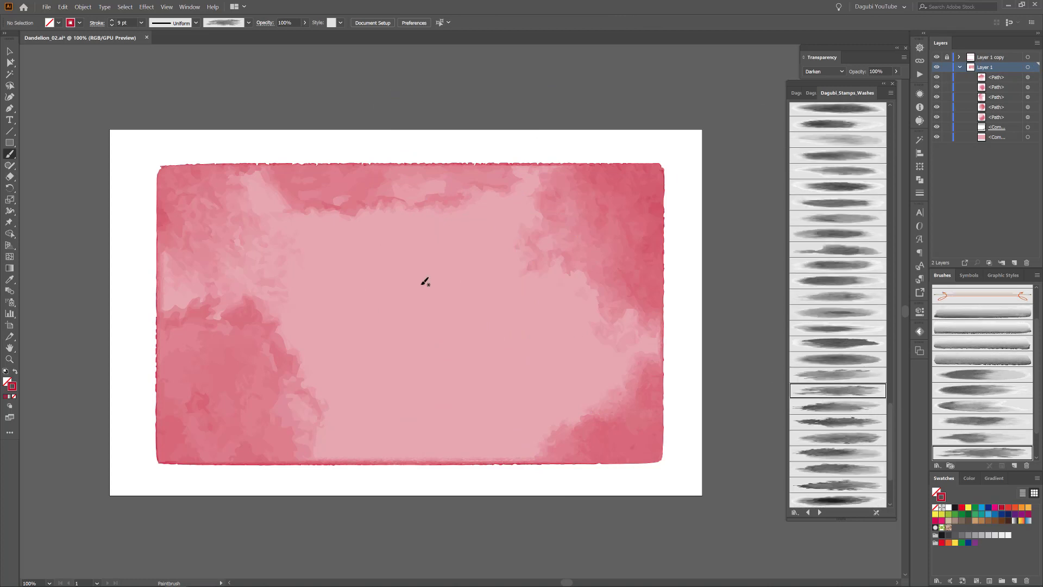
pyautogui.moveTo(163, 165); pyautogui.dragTo(656, 504)
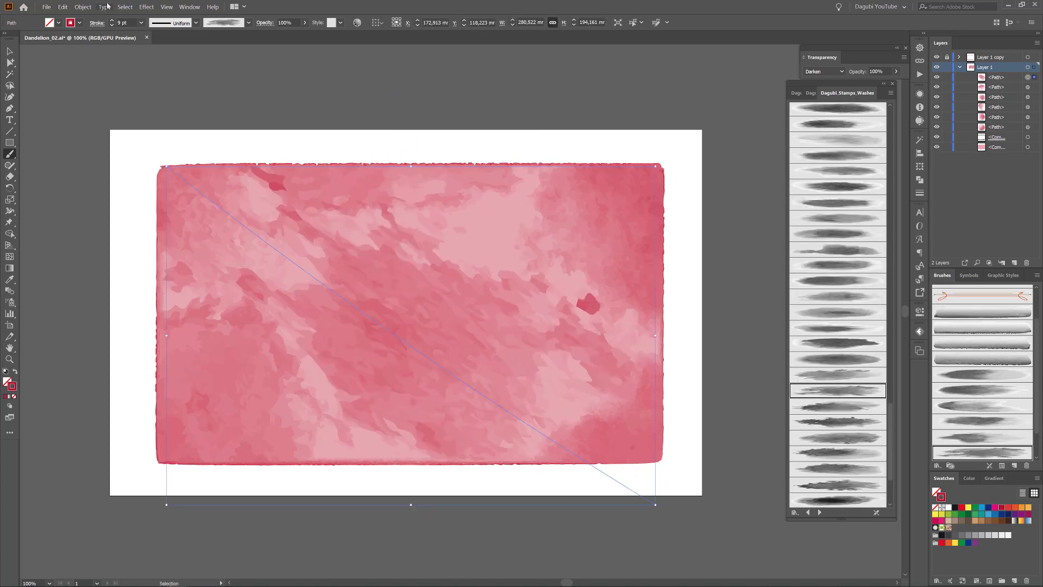
pyautogui.hotkey('ctrl', 'z')
pyautogui.moveTo(203, 167); pyautogui.dragTo(434, 380)
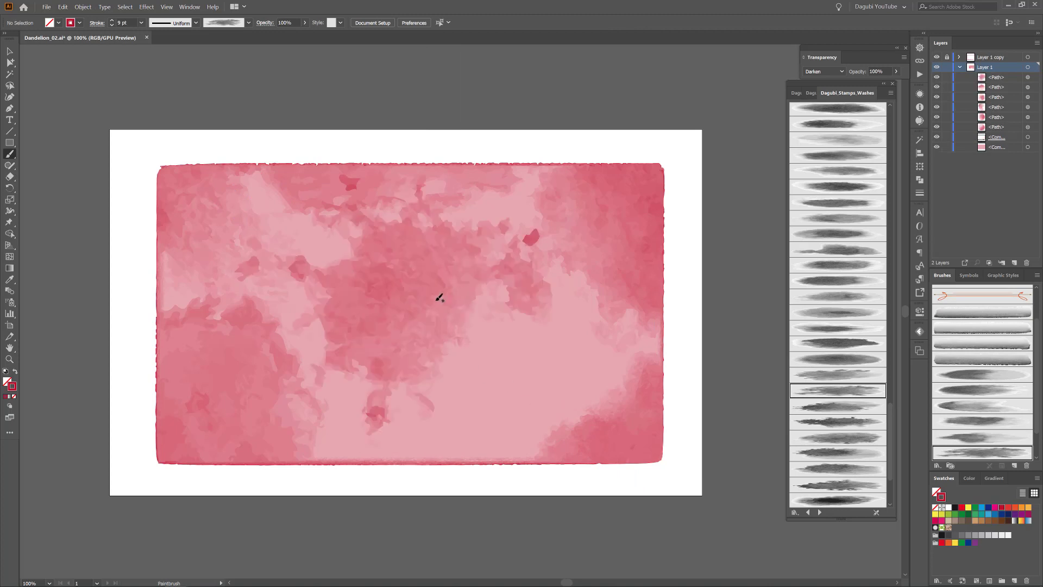
pyautogui.click(851, 528)
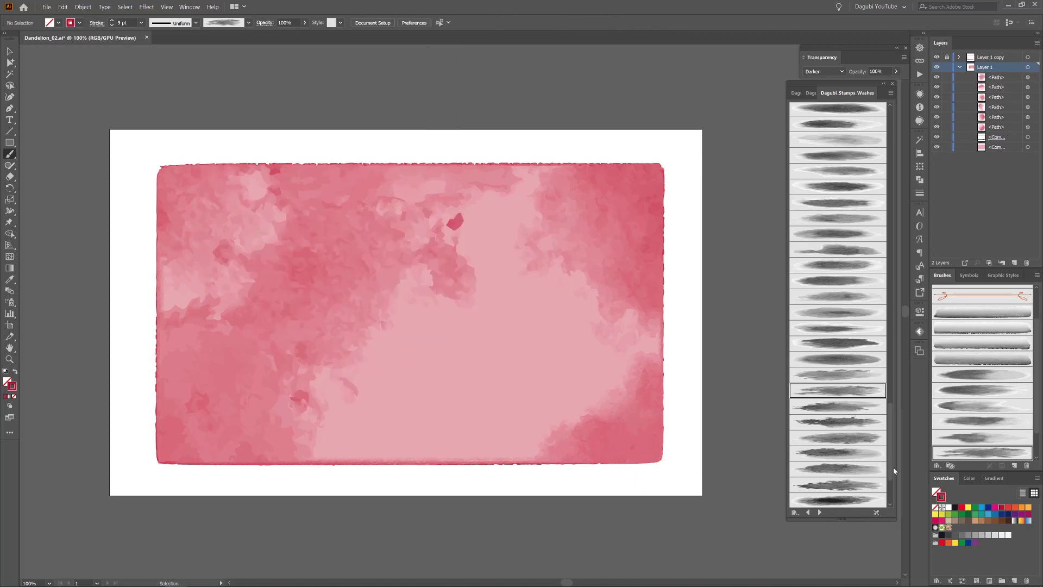
# Paint a vertical wash in the centre, swap its brush and nudge it into place.
pyautogui.click(859, 454)
pyautogui.moveTo(528, 482); pyautogui.dragTo(411, 191)
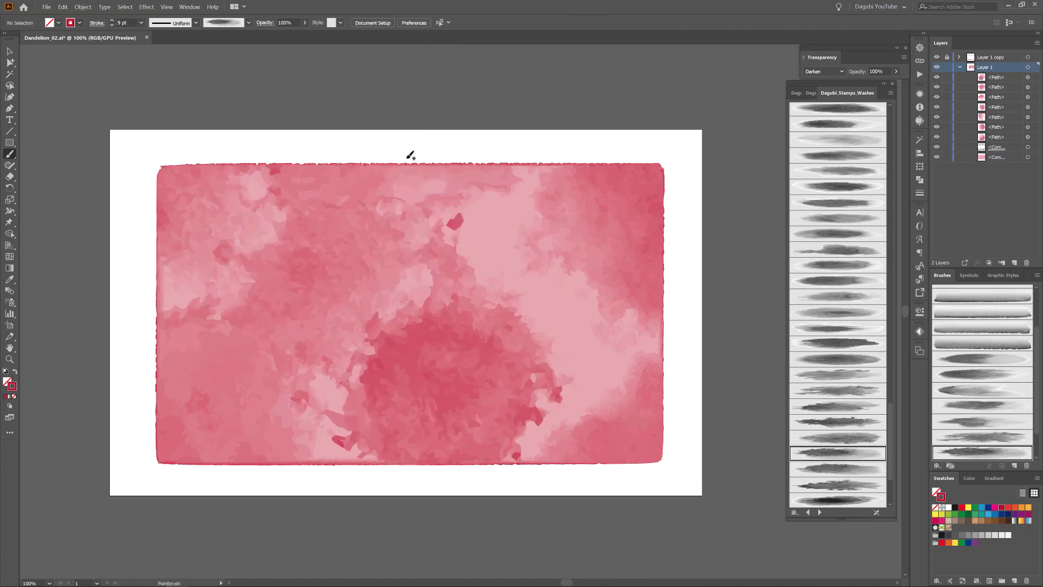
pyautogui.moveTo(500, 381); pyautogui.dragTo(516, 385)
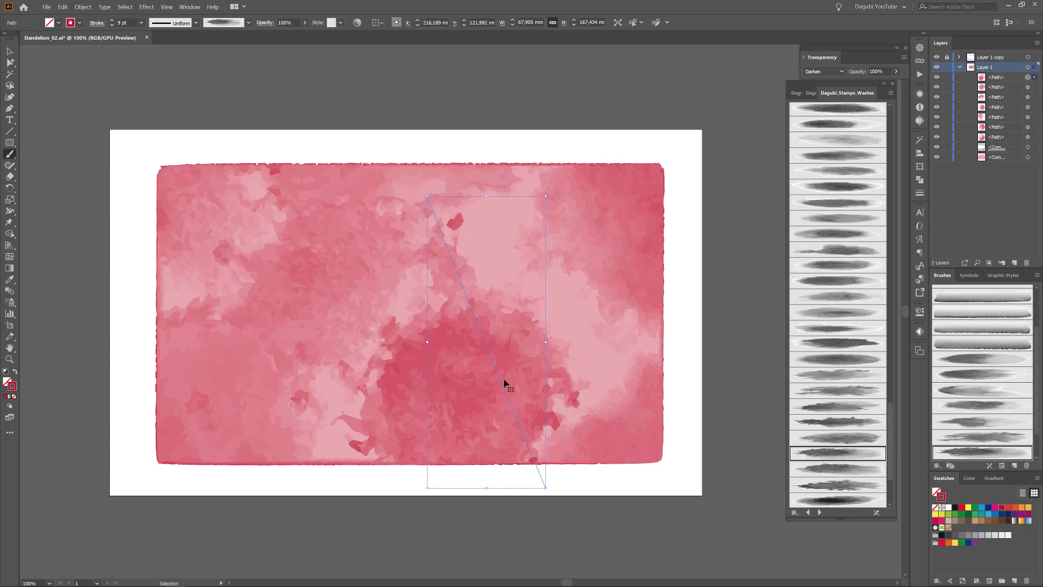
pyautogui.click(846, 438)
pyautogui.moveTo(517, 301); pyautogui.dragTo(495, 382)
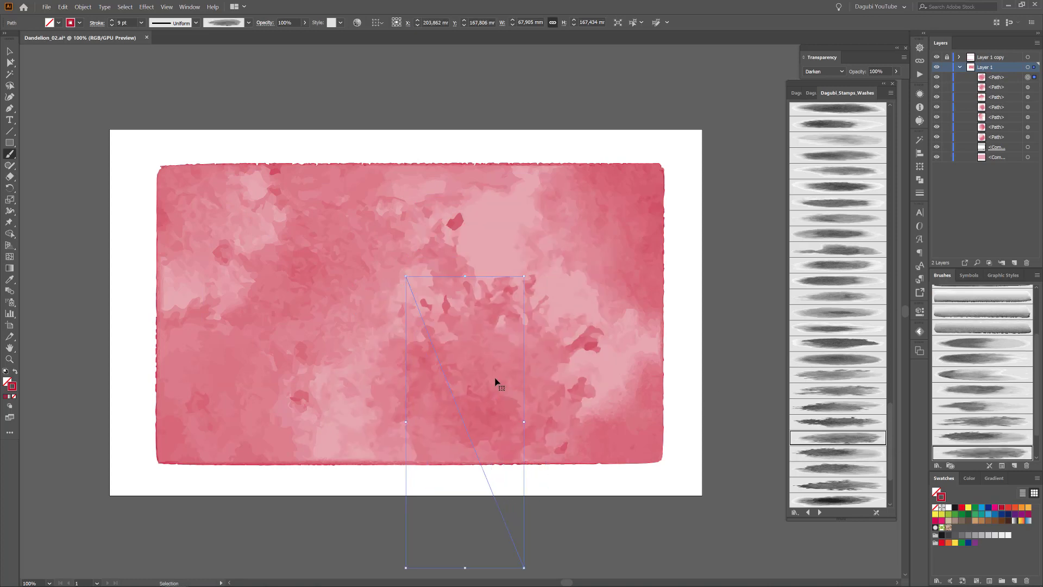
pyautogui.click(783, 56)
# Zoom in and set the stroke colour to yellow.
pyautogui.hotkey('ctrl', '+')
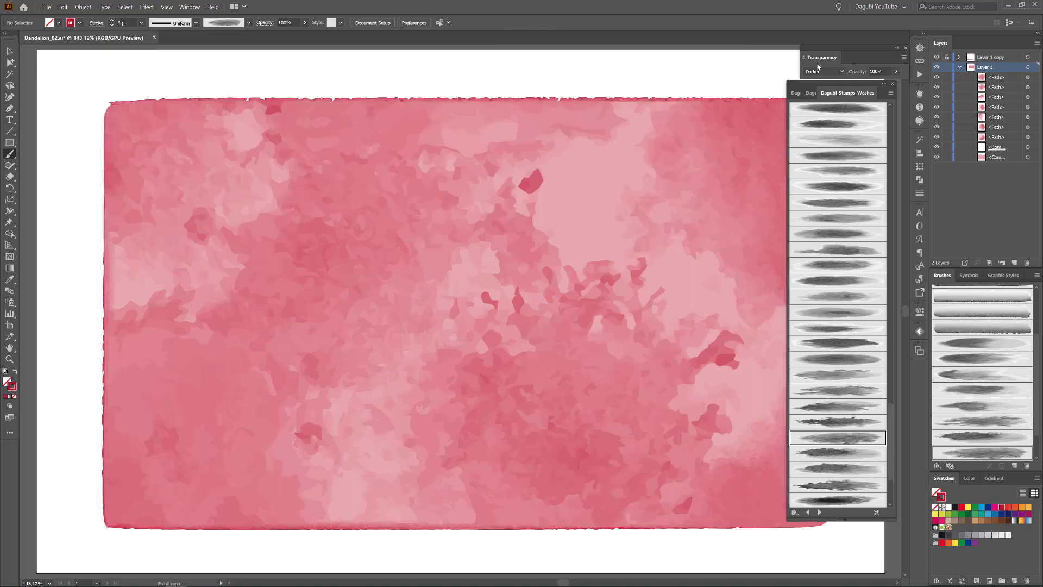
pyautogui.keyDown('alt'); pyautogui.scroll(-1, 664, 285); pyautogui.keyUp('alt')
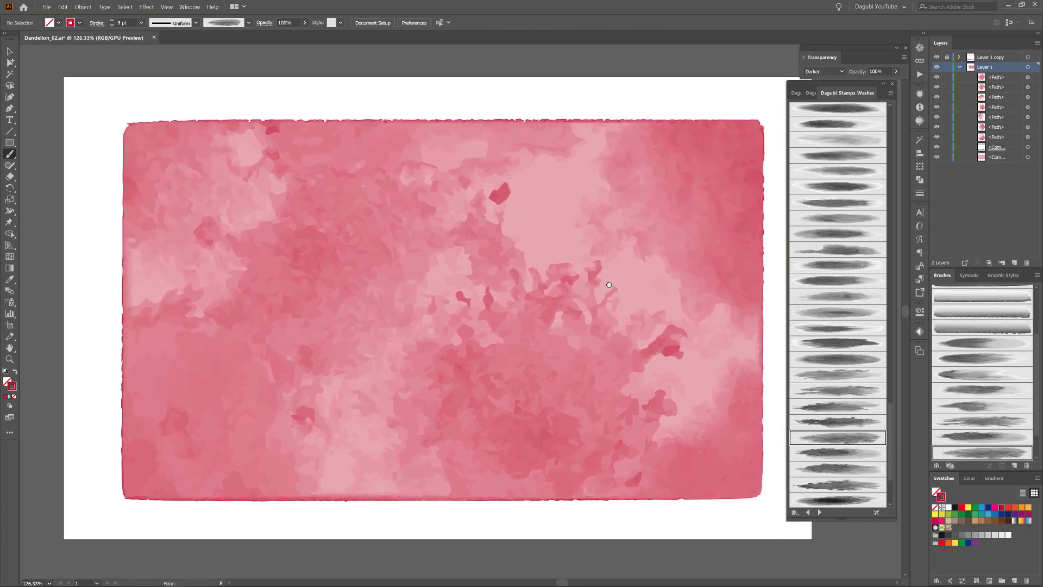
pyautogui.hscroll(3, 625, 285)
pyautogui.click(935, 514)
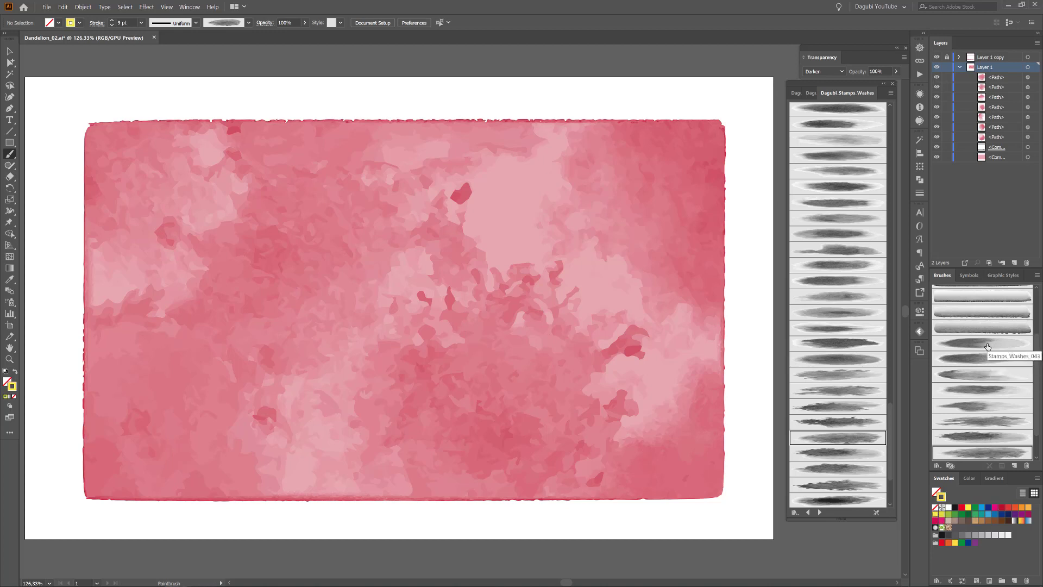
# Paint a 10 pt yellow-orange wash over the lower right, repositioned and given a different wash brush.
pyautogui.click(980, 364)
pyautogui.moveTo(743, 509); pyautogui.dragTo(669, 450)
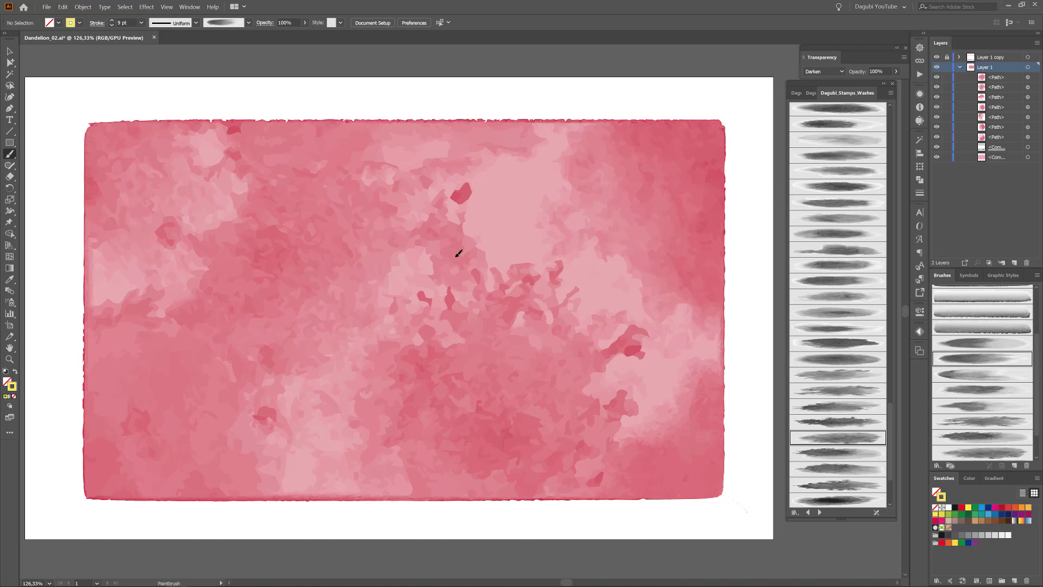
pyautogui.press('v')
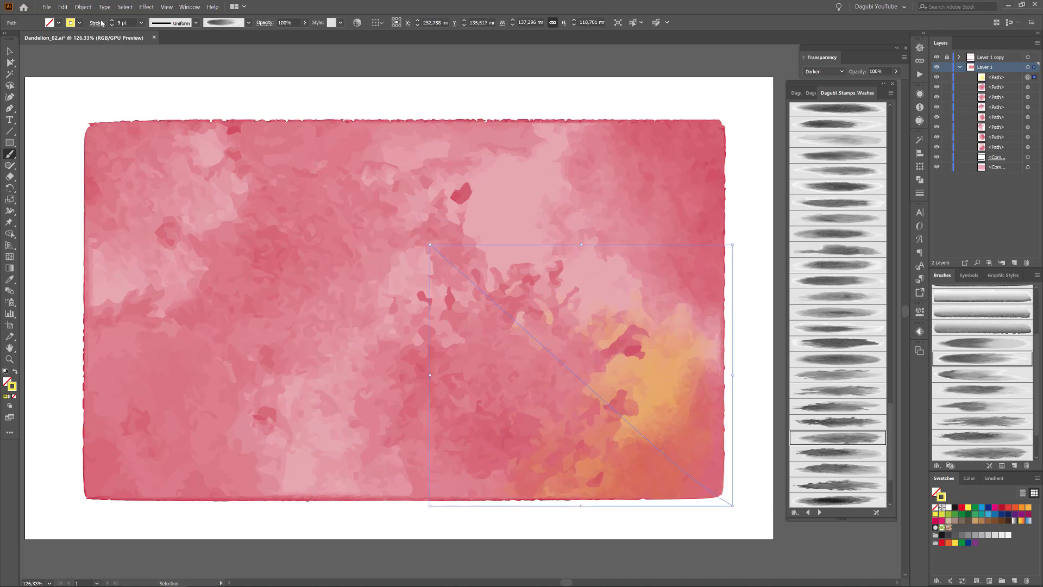
pyautogui.click(111, 22)
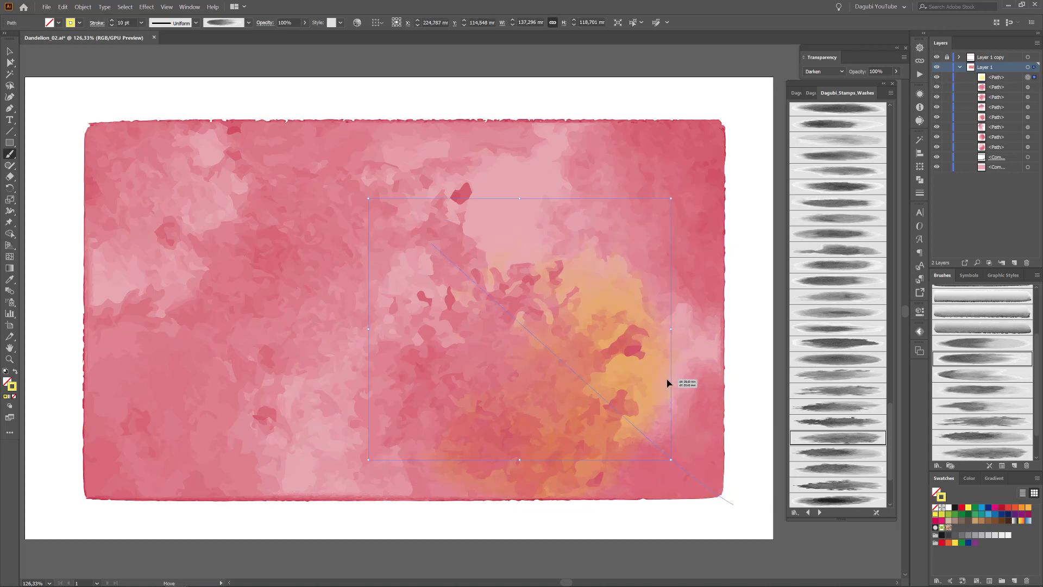
pyautogui.moveTo(694, 373); pyautogui.dragTo(655, 413)
pyautogui.scroll(5, 839, 281)
pyautogui.click(828, 188)
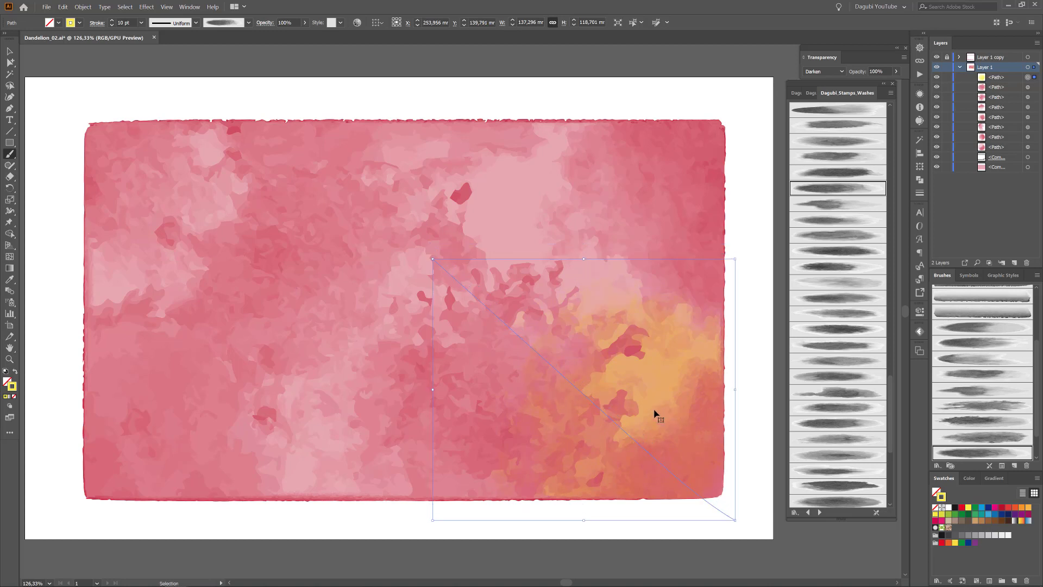
pyautogui.keyDown('ctrl'); pyautogui.click(774, 56); pyautogui.keyUp('ctrl')
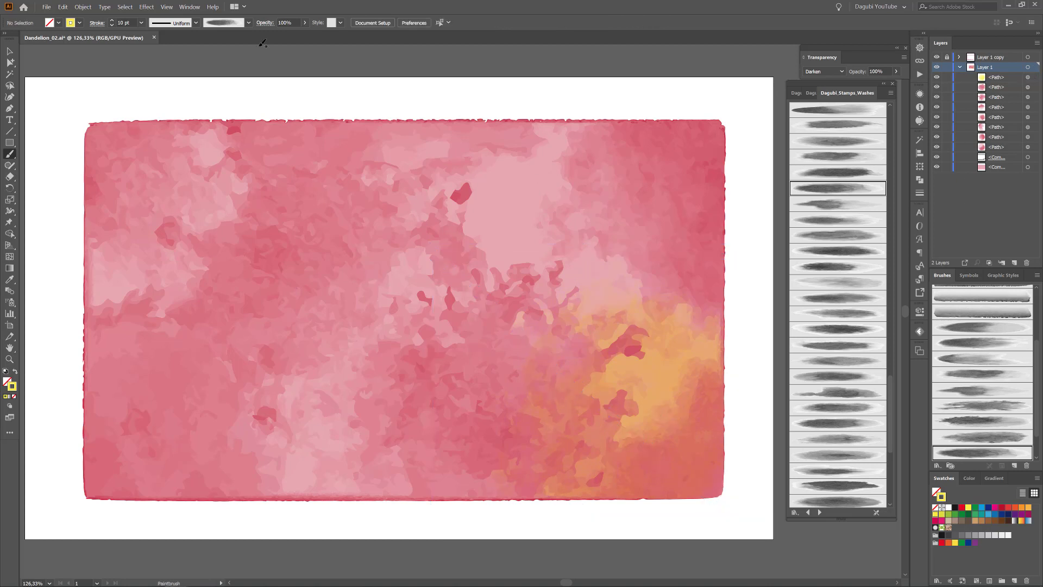
pyautogui.click(249, 24)
pyautogui.click(161, 97)
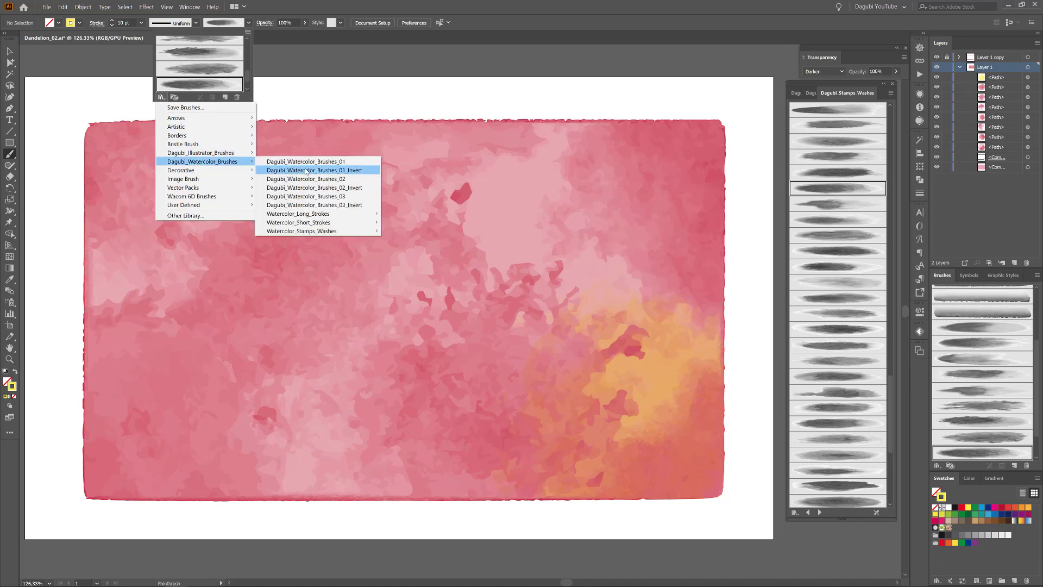
pyautogui.moveTo(302, 230)
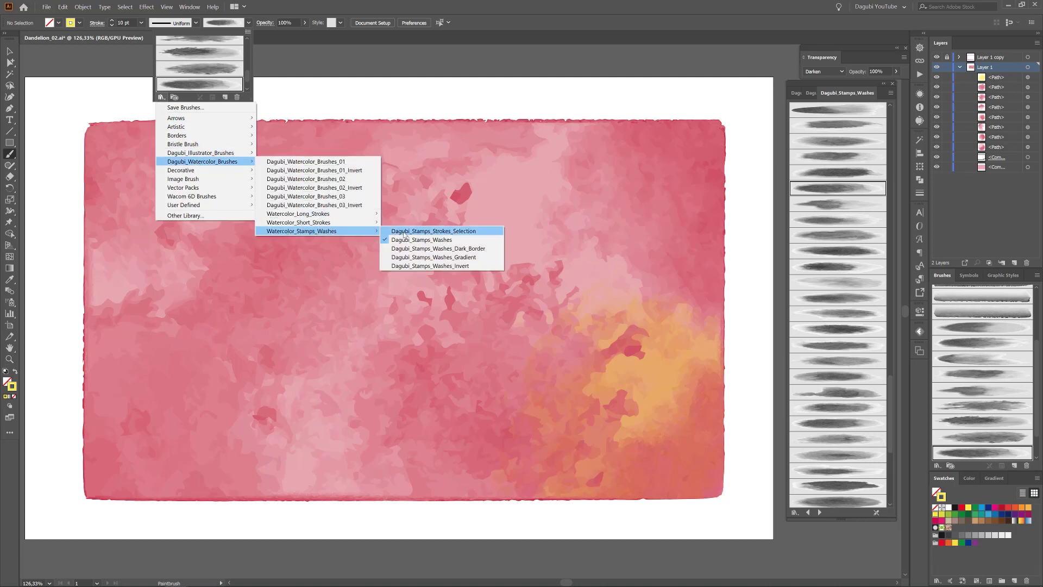
# Load Dagubi_Stamps_Washes_Invert from the Watercolor_Stamps_Washes libraries and pick Stamps_Washes_Invert_123.
pyautogui.click(419, 266)
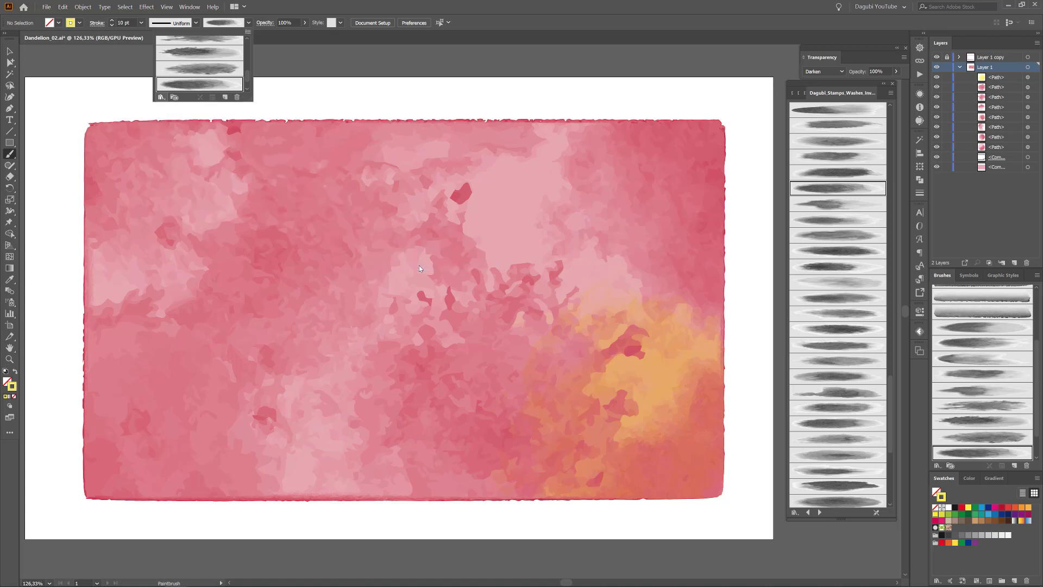
pyautogui.click(892, 229)
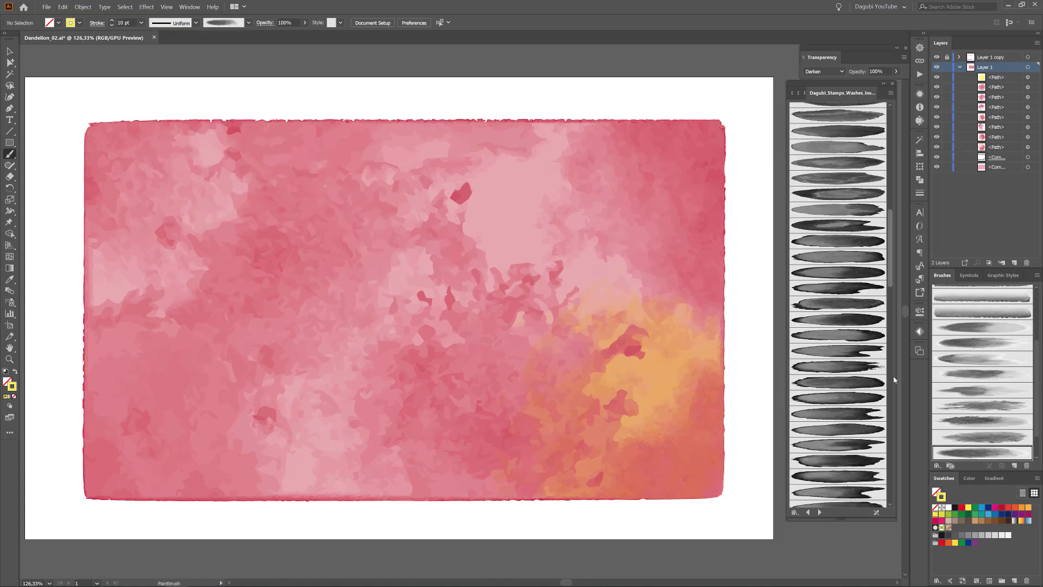
pyautogui.scroll(-5, 869, 381)
pyautogui.scroll(-3, 859, 402)
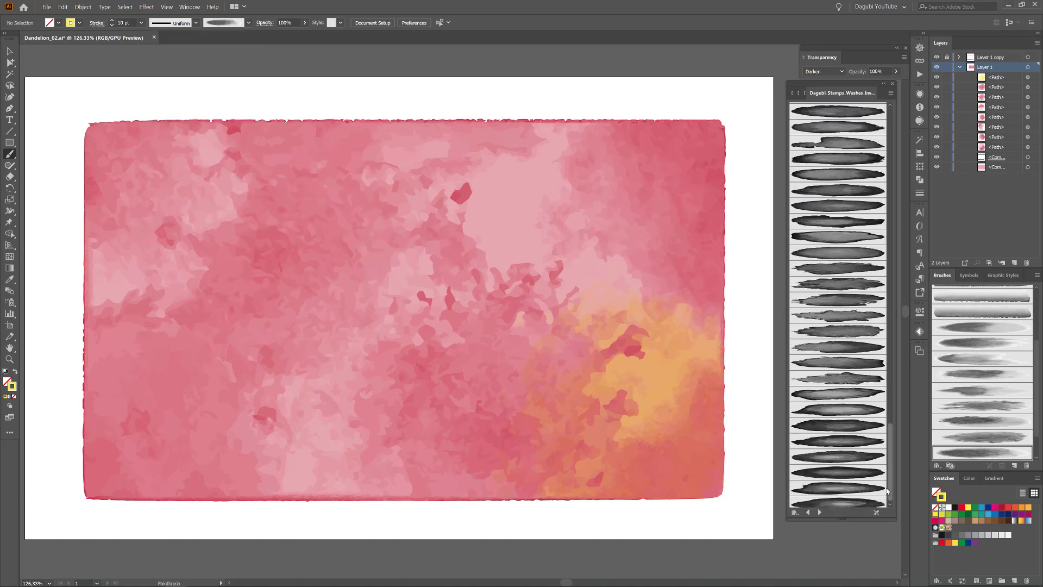
pyautogui.click(852, 410)
pyautogui.click(971, 478)
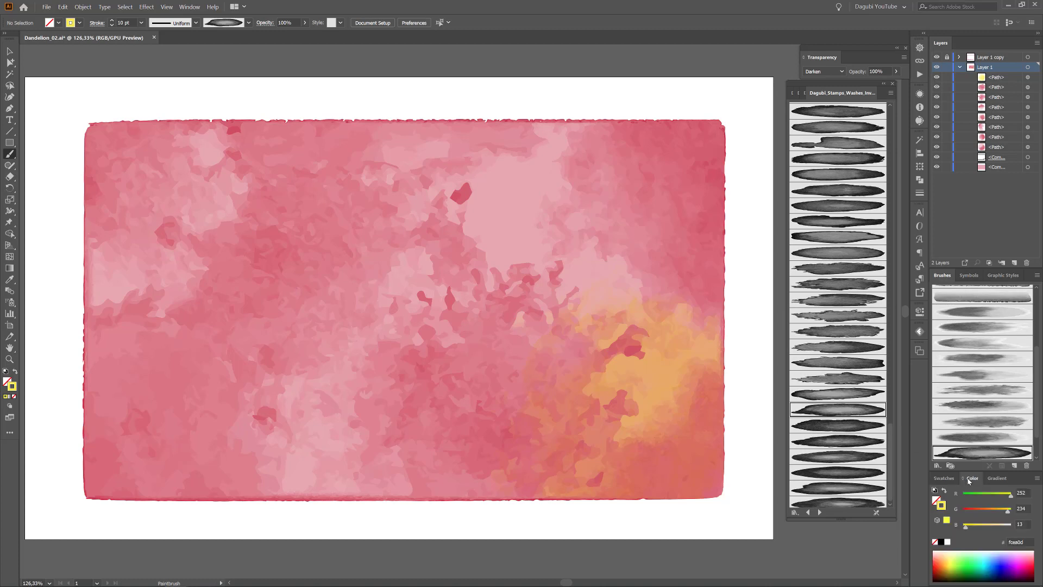
# Paint a black inverted wash over the upper left in Screen blending and nudge it into place.
pyautogui.click(942, 542)
pyautogui.hotkey('ctrl', '1')
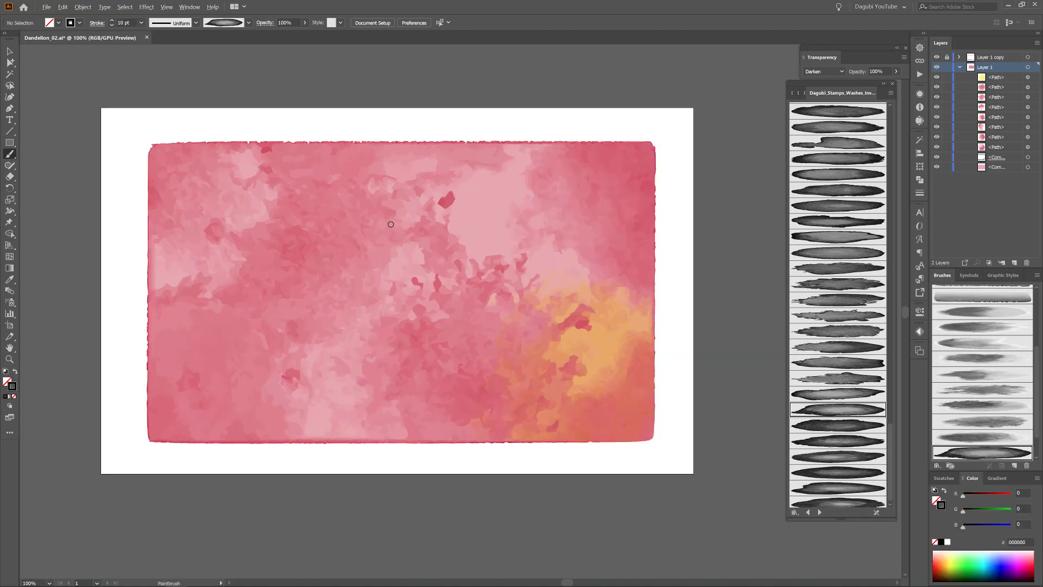
pyautogui.scroll(-1, 391, 224)
pyautogui.moveTo(288, 131); pyautogui.dragTo(424, 298)
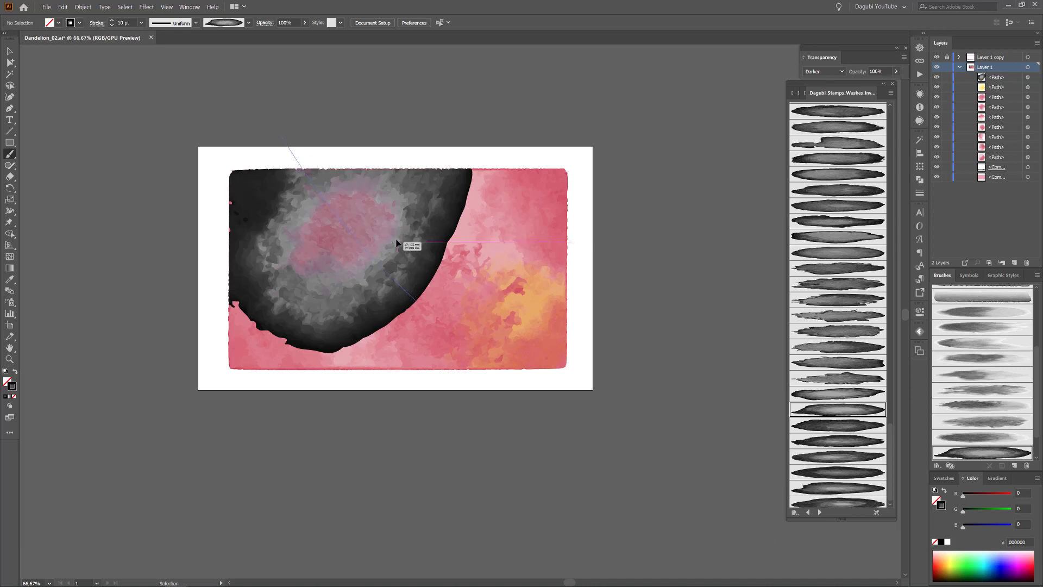
pyautogui.click(818, 71)
pyautogui.click(822, 139)
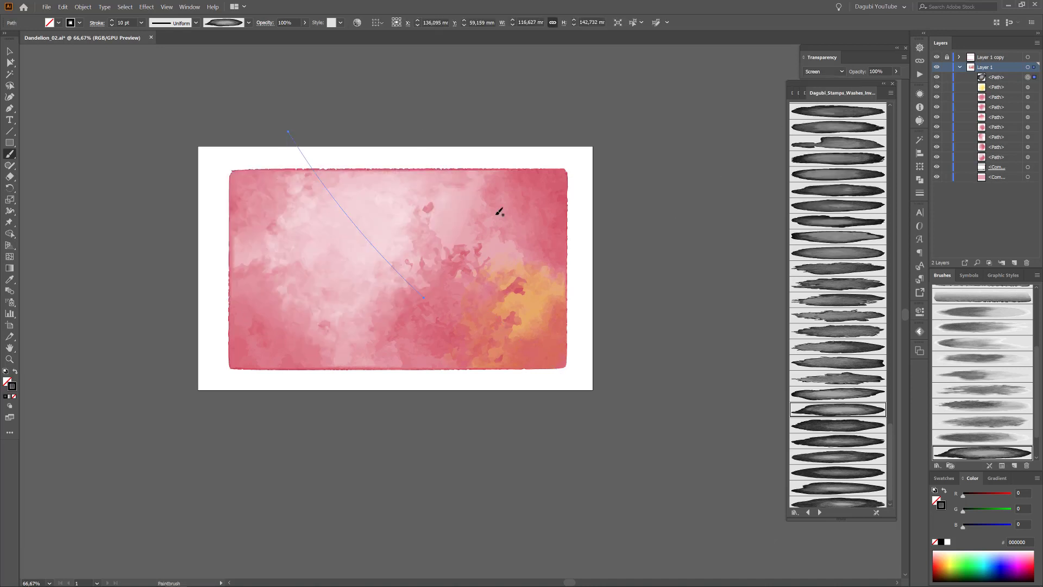
pyautogui.moveTo(380, 209); pyautogui.dragTo(377, 205)
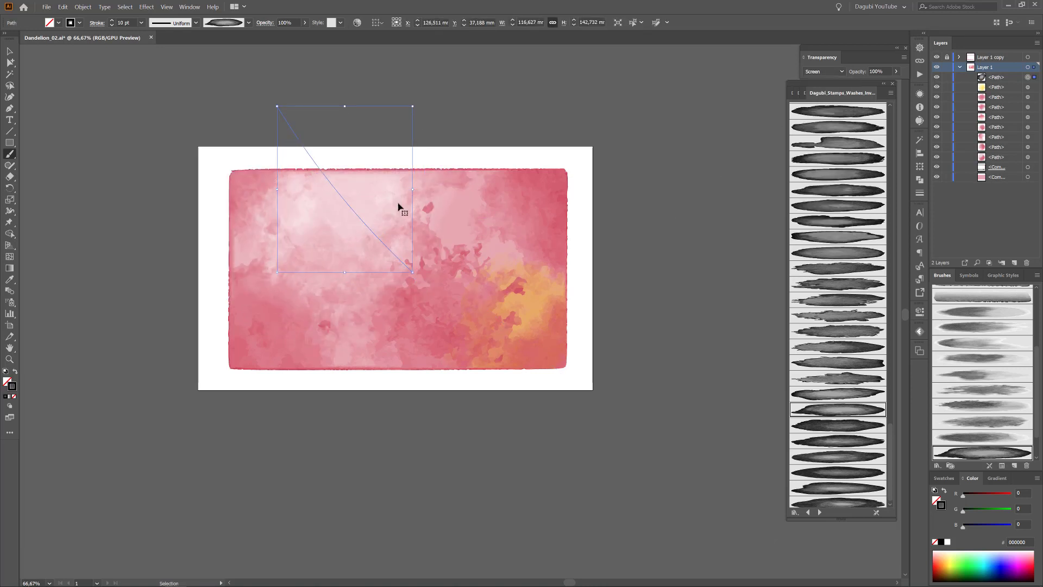
pyautogui.keyDown('ctrl'); pyautogui.click(698, 122); pyautogui.keyUp('ctrl')
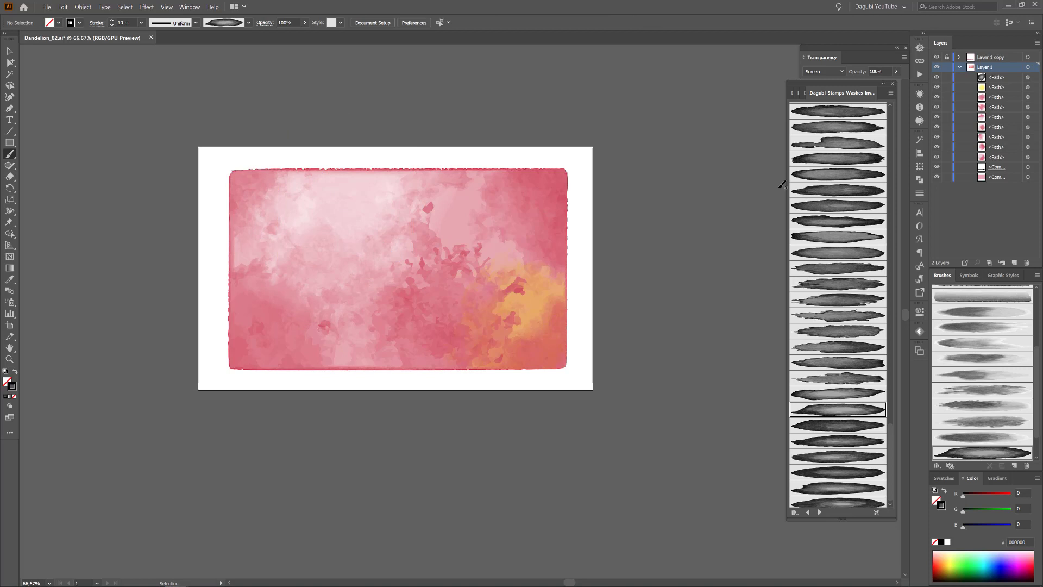
# Paint an 8 pt diagonal lightening stroke through the centre with another inverted brush.
pyautogui.click(841, 442)
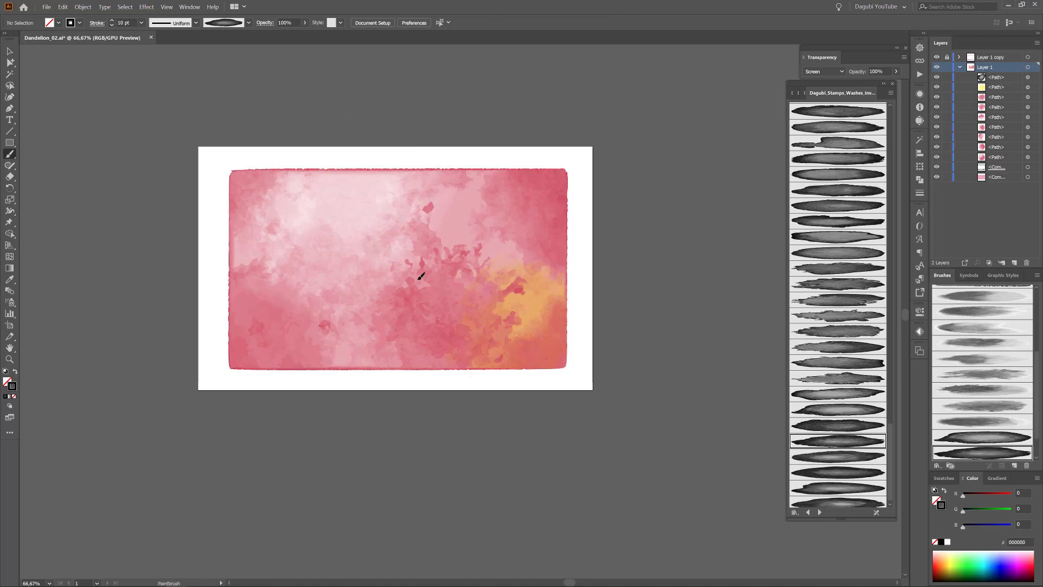
pyautogui.moveTo(375, 233); pyautogui.dragTo(468, 404)
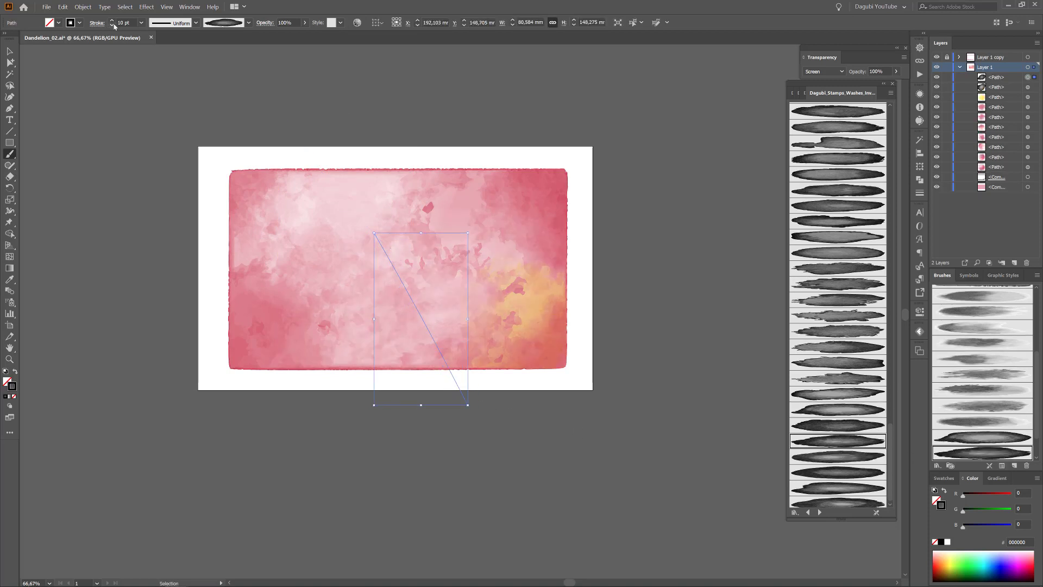
pyautogui.click(112, 25)
pyautogui.click(112, 25)
# Deselect the new stroke and show the Short Strokes Gradient brush library.
pyautogui.scroll(1, 391, 222)
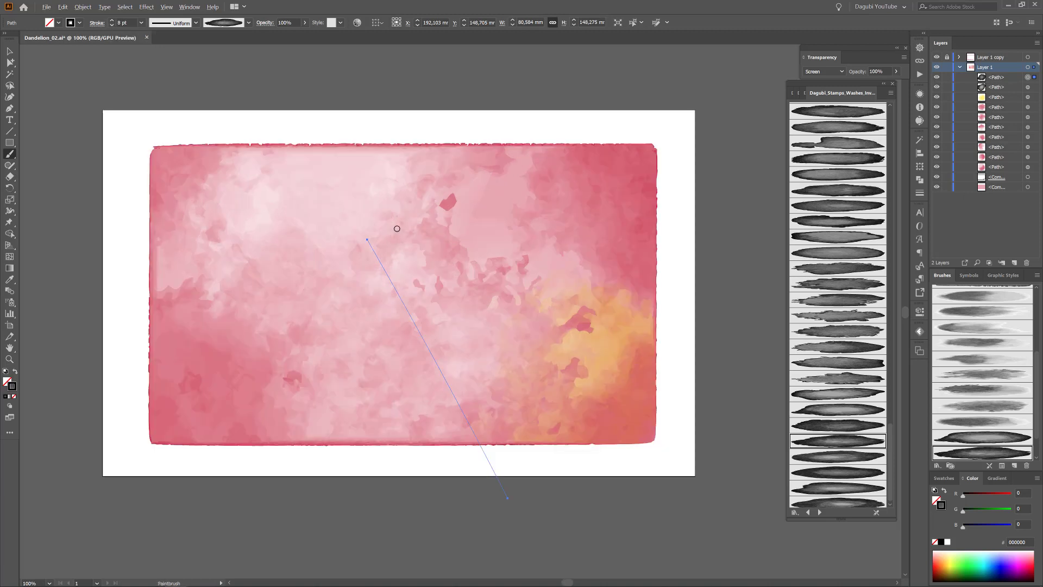
pyautogui.press('v')
pyautogui.click(754, 69)
pyautogui.click(804, 93)
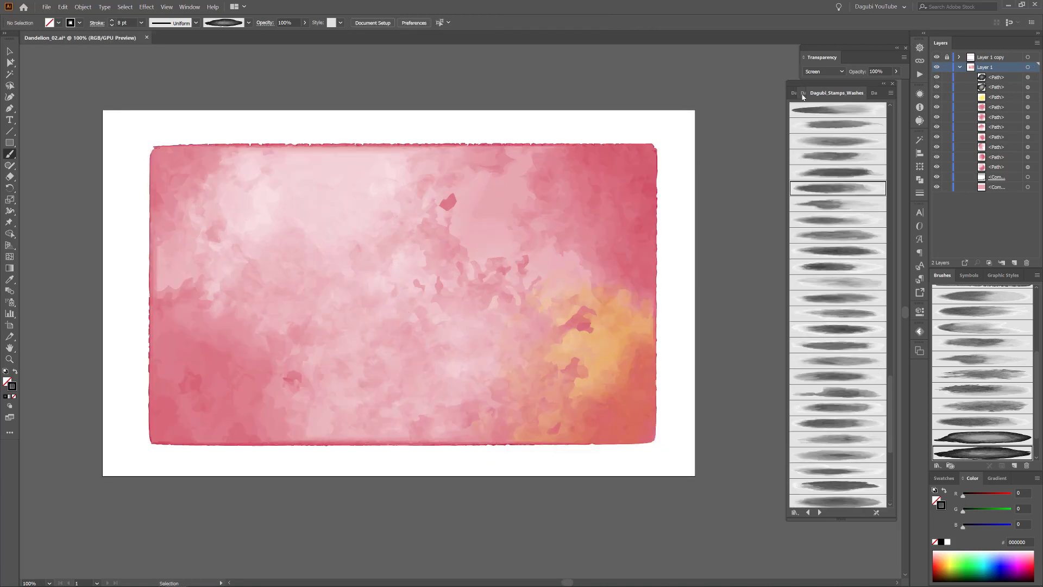
pyautogui.click(803, 97)
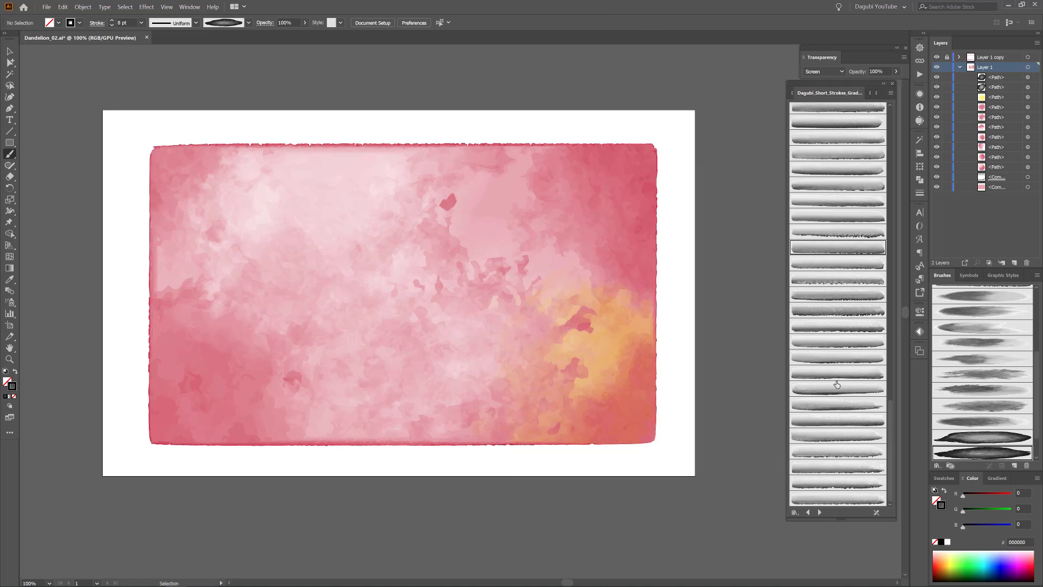
# Browse the brush libraries and pick the Short_Strokes_Gradient_143 brush.
pyautogui.press('b')
pyautogui.click(809, 513)
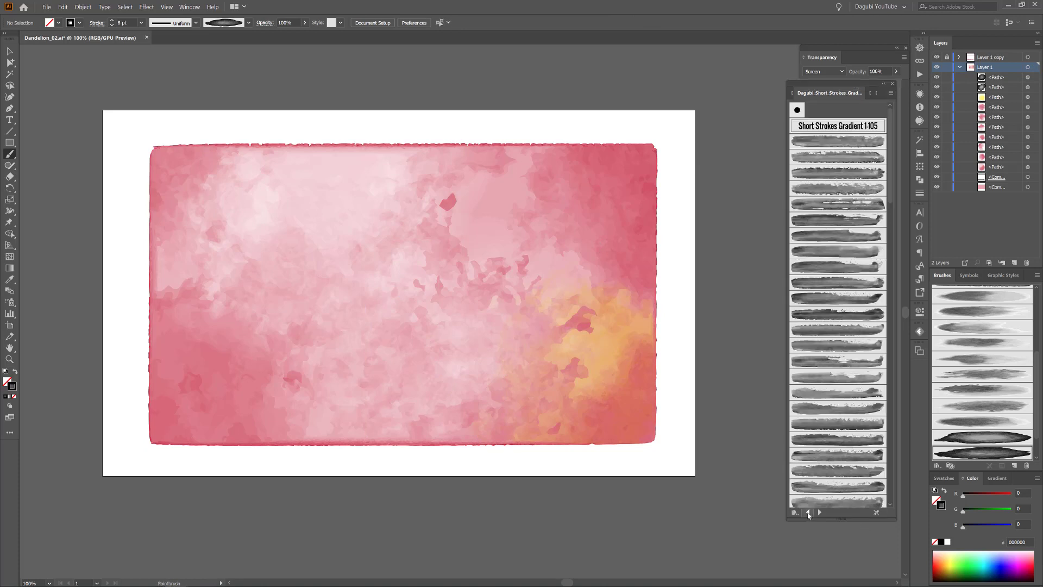
pyautogui.click(809, 513)
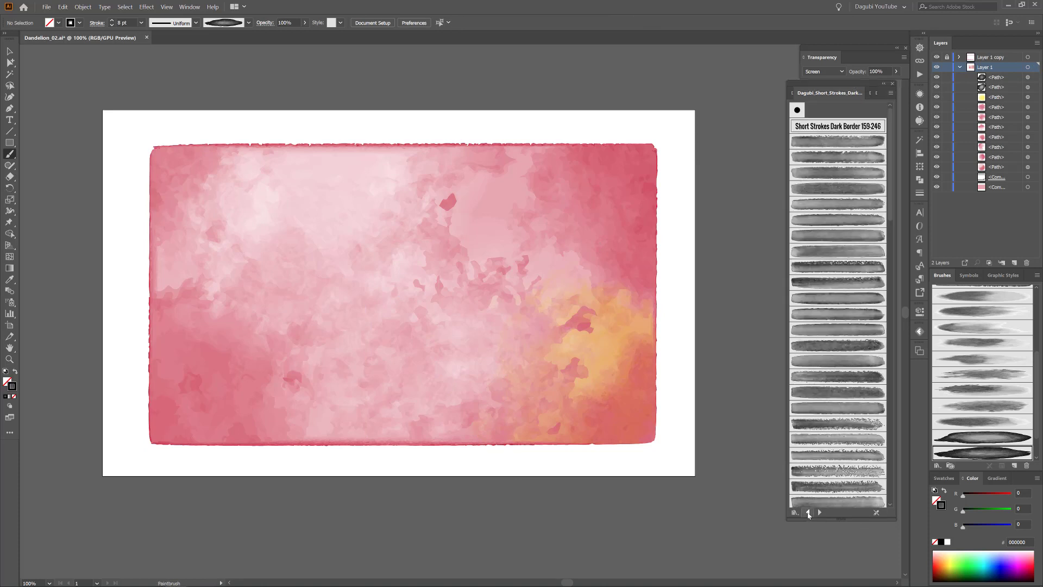
pyautogui.click(809, 513)
pyautogui.scroll(-3, 835, 403)
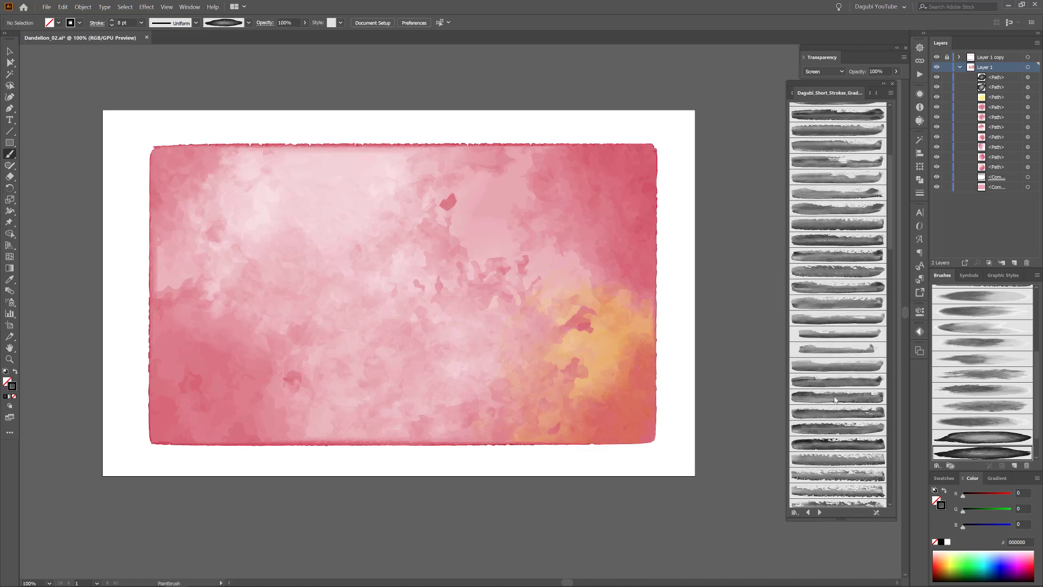
pyautogui.scroll(-3, 835, 405)
pyautogui.scroll(-3, 836, 405)
pyautogui.click(820, 513)
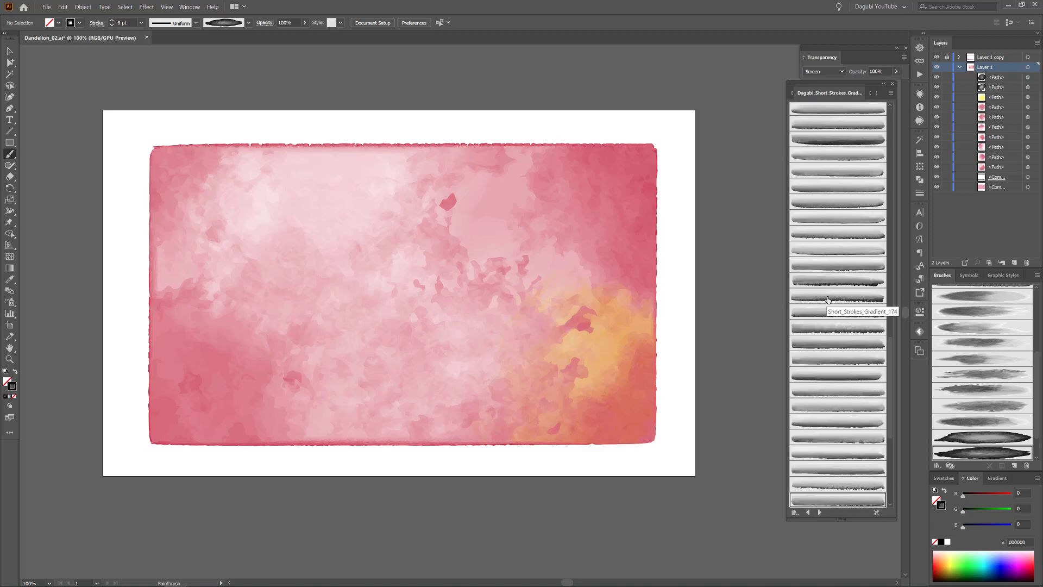
pyautogui.scroll(3, 832, 304)
pyautogui.scroll(2, 834, 307)
pyautogui.scroll(2, 839, 293)
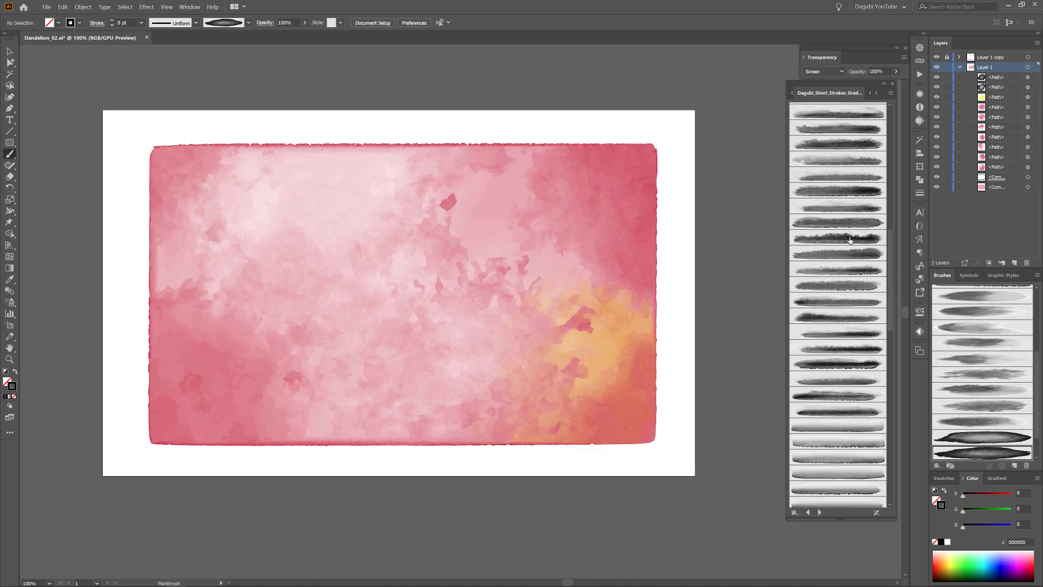
pyautogui.click(850, 241)
# Paint a bright red Multiply wash along the rectangle's bottom edge.
pyautogui.click(823, 72)
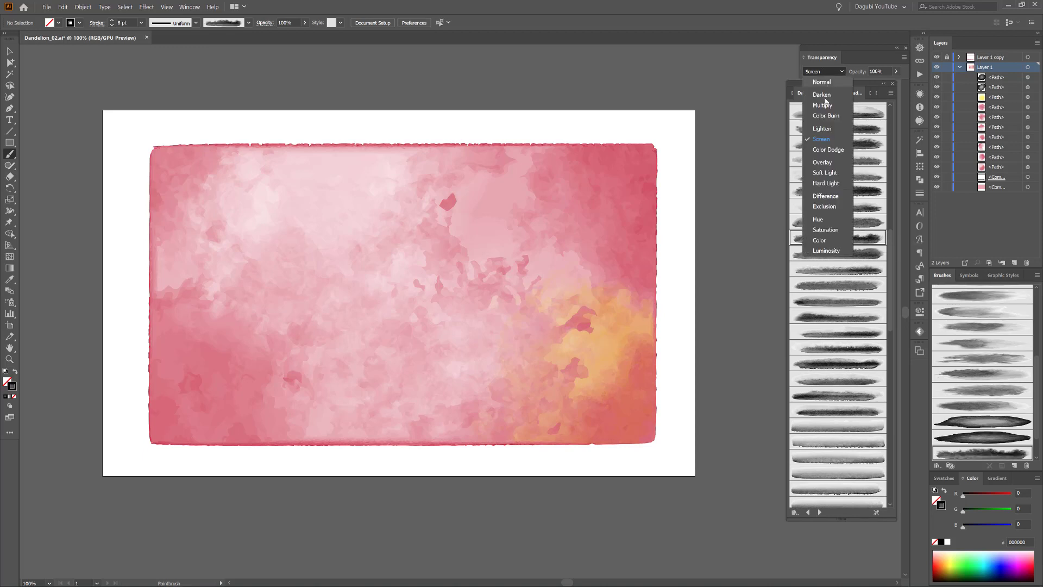
pyautogui.click(826, 106)
pyautogui.moveTo(963, 495)
pyautogui.mouseDown()
pyautogui.moveTo(1010, 496)
pyautogui.moveTo(970, 512)
pyautogui.mouseUp()
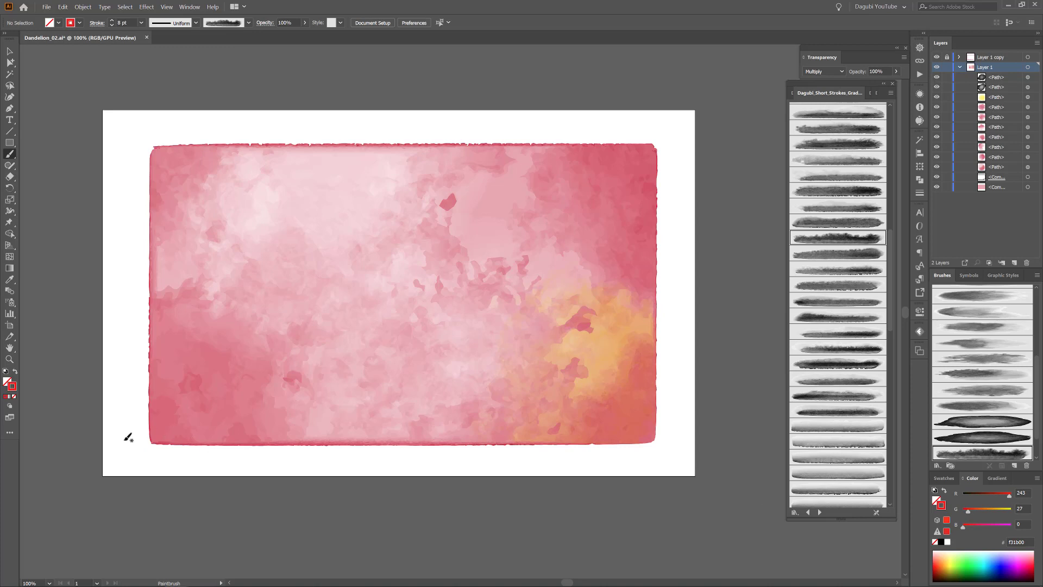
pyautogui.moveTo(695, 437); pyautogui.dragTo(117, 441)
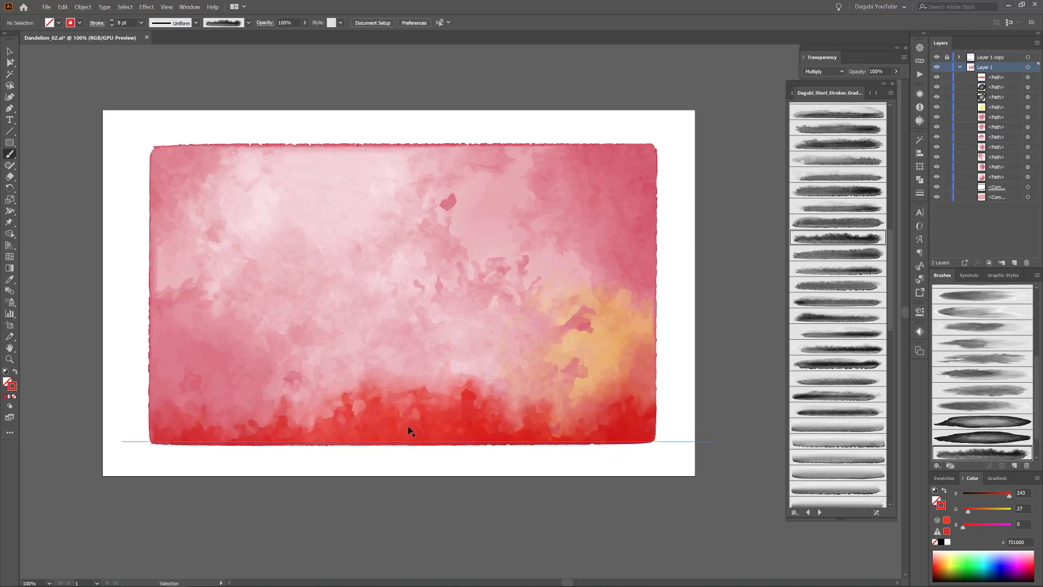
# Move the bottom stroke up, thin it to 4 pt and shift it to orange-red (G 101).
pyautogui.press('v')
pyautogui.moveTo(419, 426); pyautogui.dragTo(393, 381)
pyautogui.click(112, 25)
pyautogui.click(112, 25)
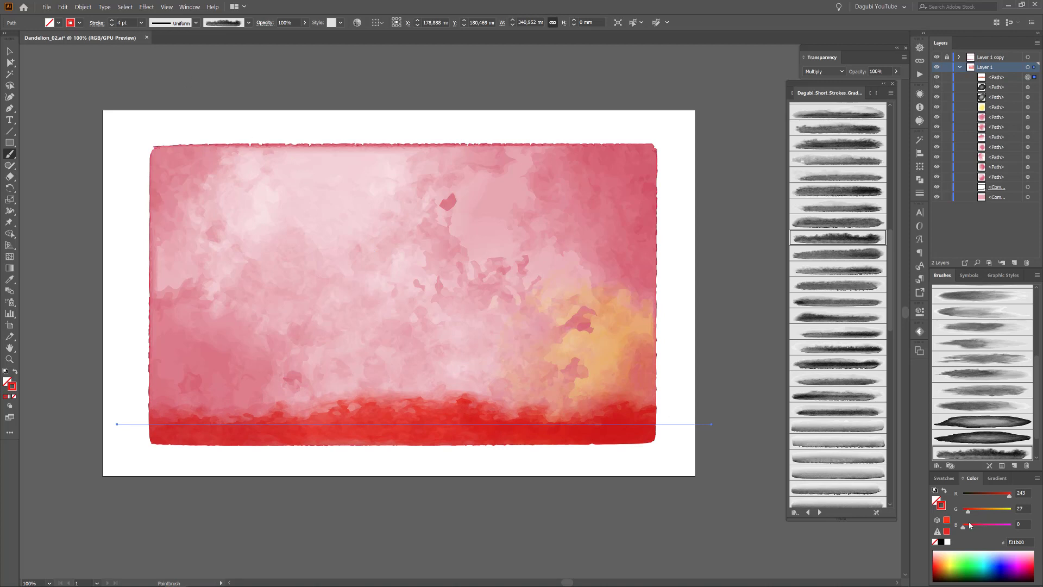
pyautogui.moveTo(967, 510)
pyautogui.mouseDown()
pyautogui.moveTo(981, 511)
pyautogui.moveTo(972, 526)
pyautogui.mouseUp()
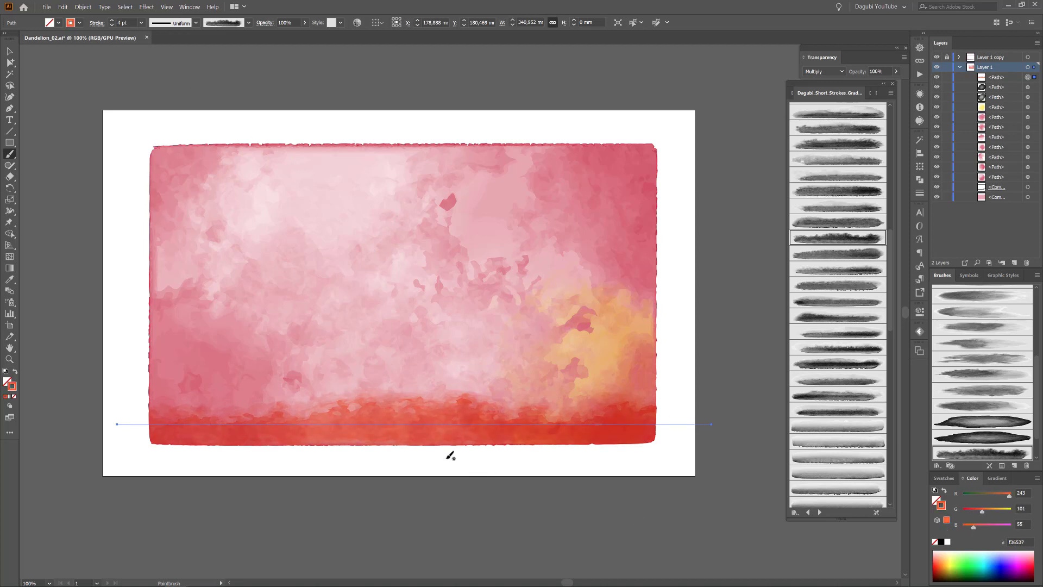
pyautogui.click(755, 61)
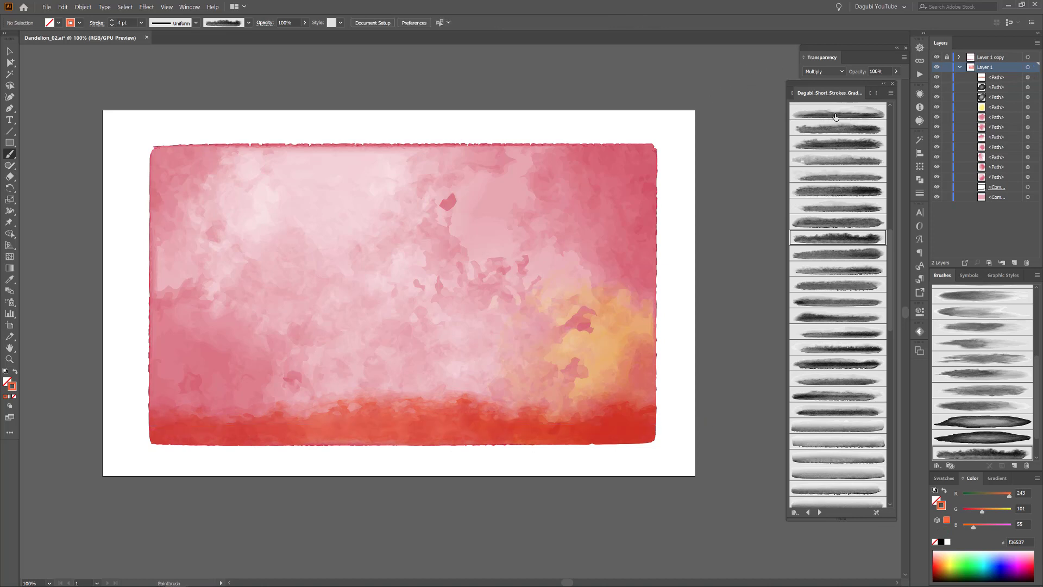
# Show the Dagubi_Stamps_Washes library, pick a soft wash brush and set light blue.
pyautogui.click(876, 93)
pyautogui.click(803, 93)
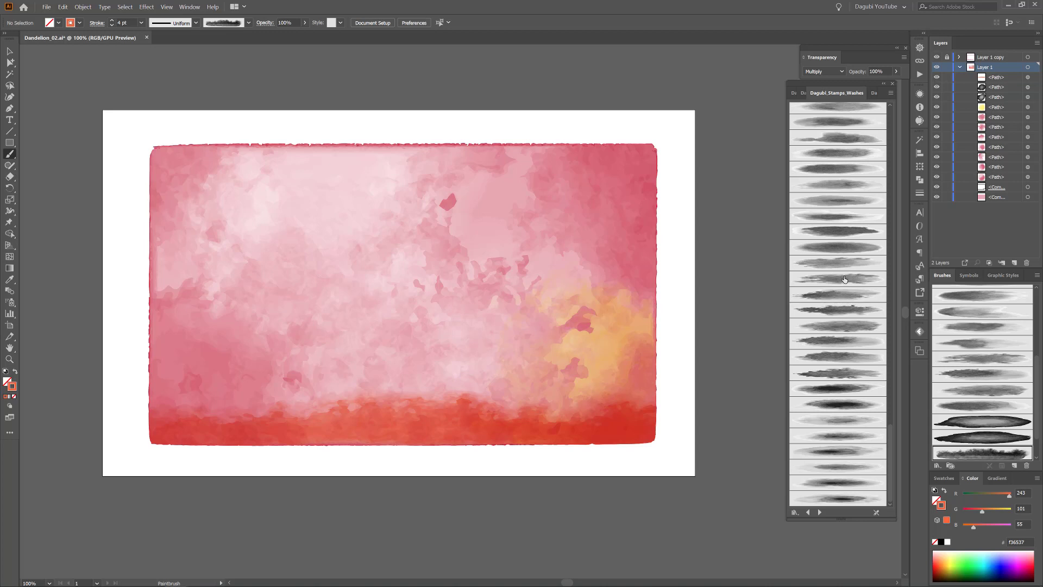
pyautogui.click(845, 279)
pyautogui.click(944, 479)
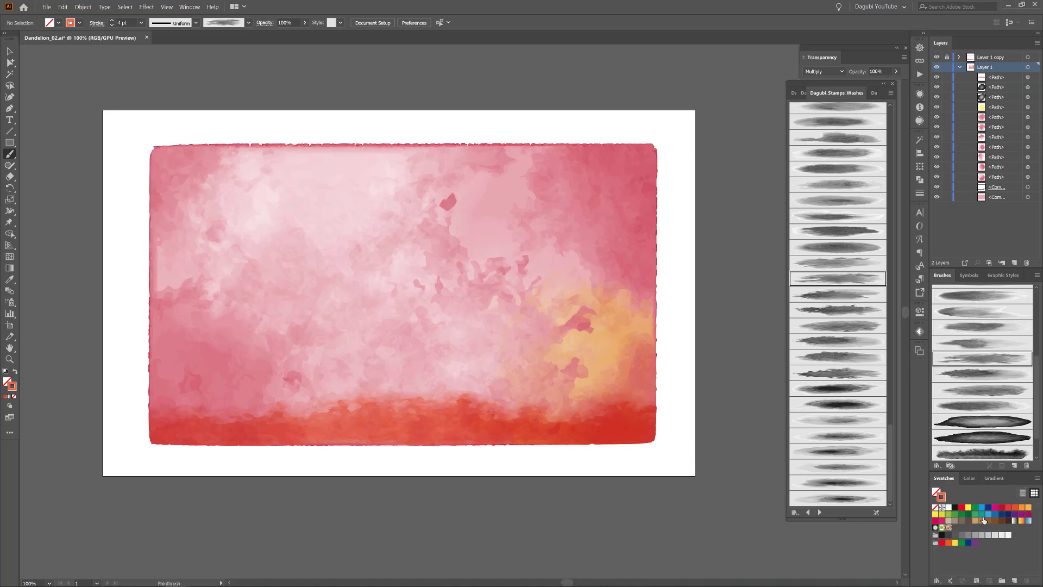
pyautogui.click(985, 516)
# Paint a lower-left wash, tint it purple-blue with full blue and thicken it to 7 pt.
pyautogui.moveTo(142, 451); pyautogui.dragTo(292, 306)
pyautogui.moveTo(241, 361); pyautogui.dragTo(208, 397)
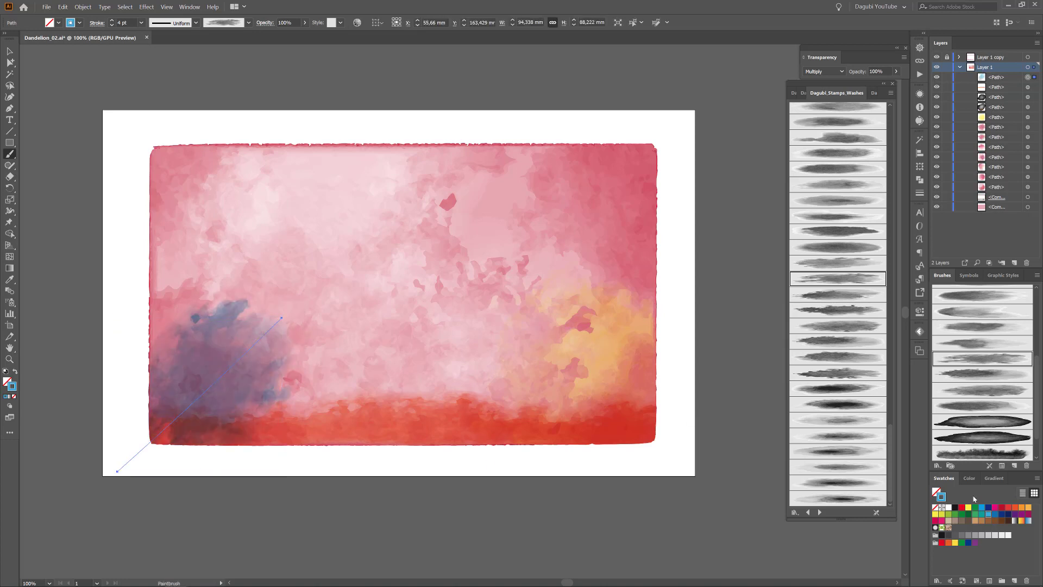
pyautogui.click(971, 478)
pyautogui.moveTo(1004, 527); pyautogui.dragTo(1008, 528)
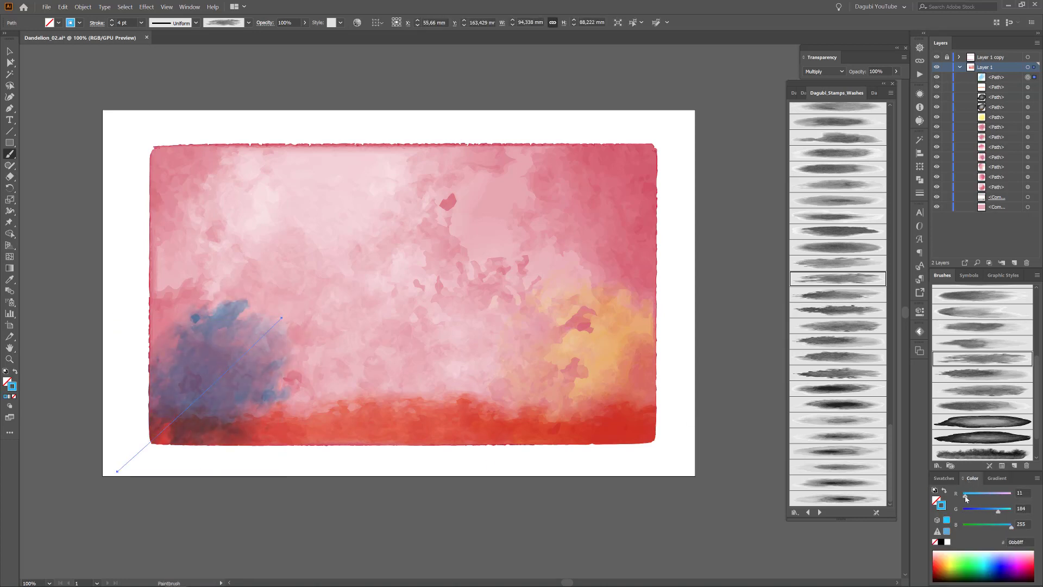
pyautogui.moveTo(966, 498); pyautogui.dragTo(1004, 513)
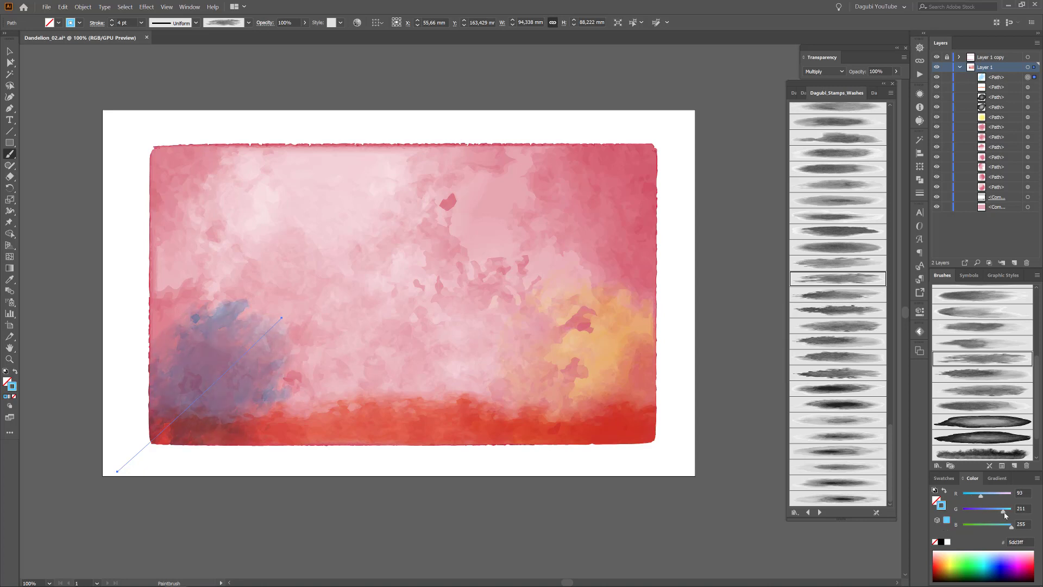
pyautogui.click(112, 20)
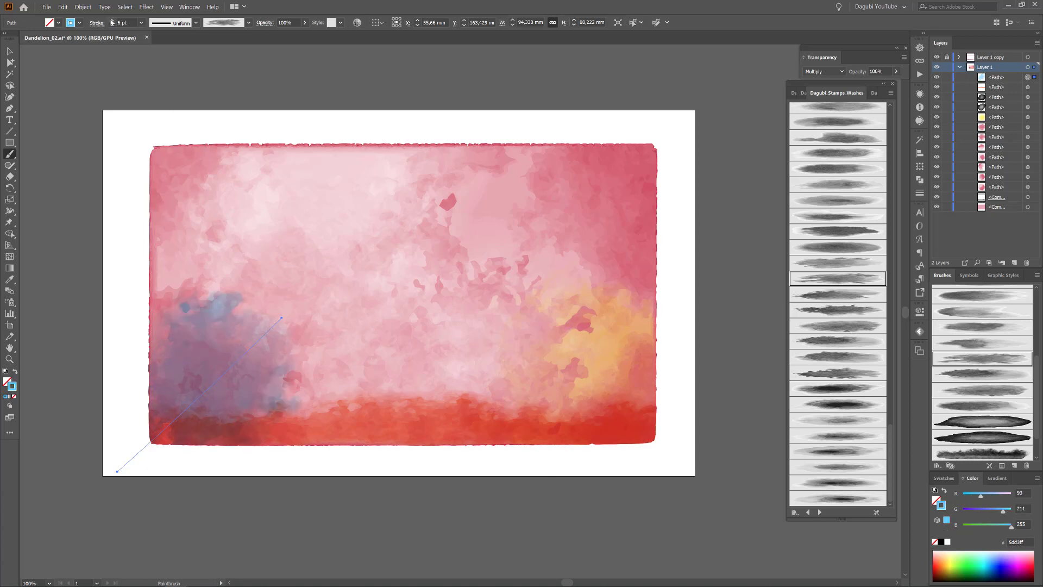
pyautogui.click(111, 20)
pyautogui.moveTo(214, 348); pyautogui.dragTo(232, 329)
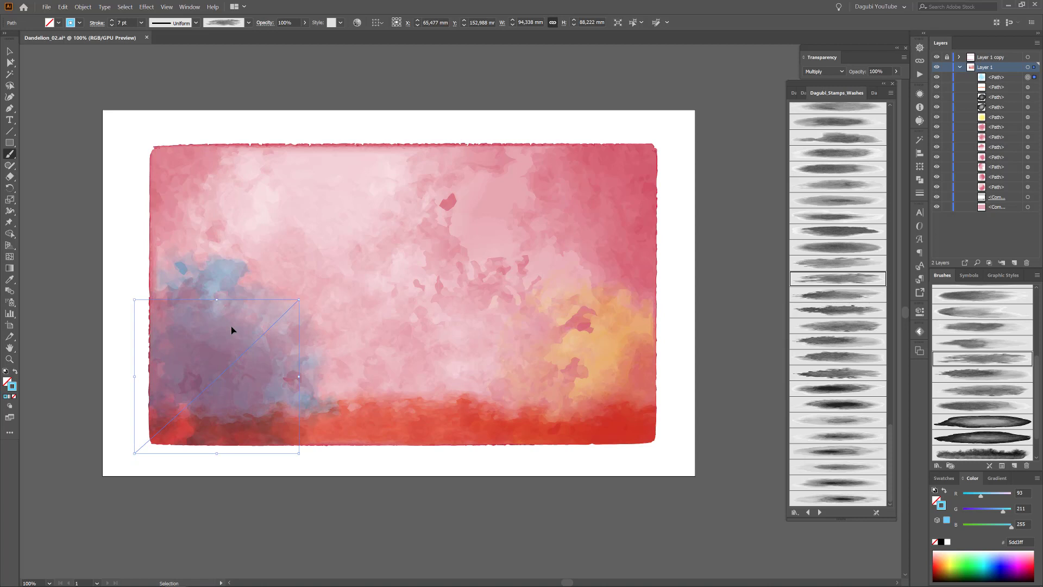
# Delete that wash and repaint a blue wash over the lower left.
pyautogui.press('Delete')
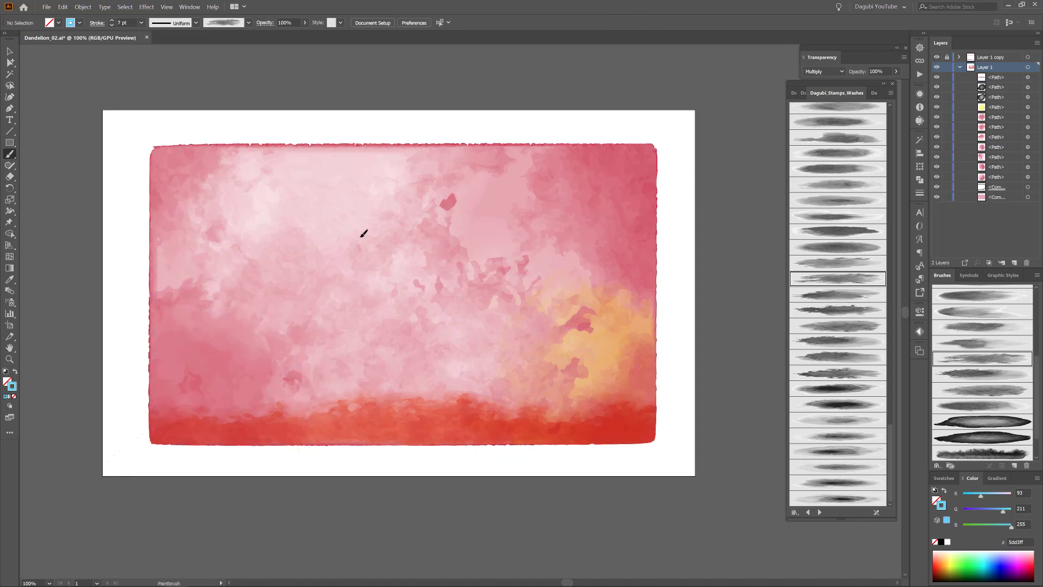
pyautogui.moveTo(311, 285); pyautogui.dragTo(108, 472)
pyautogui.press('v')
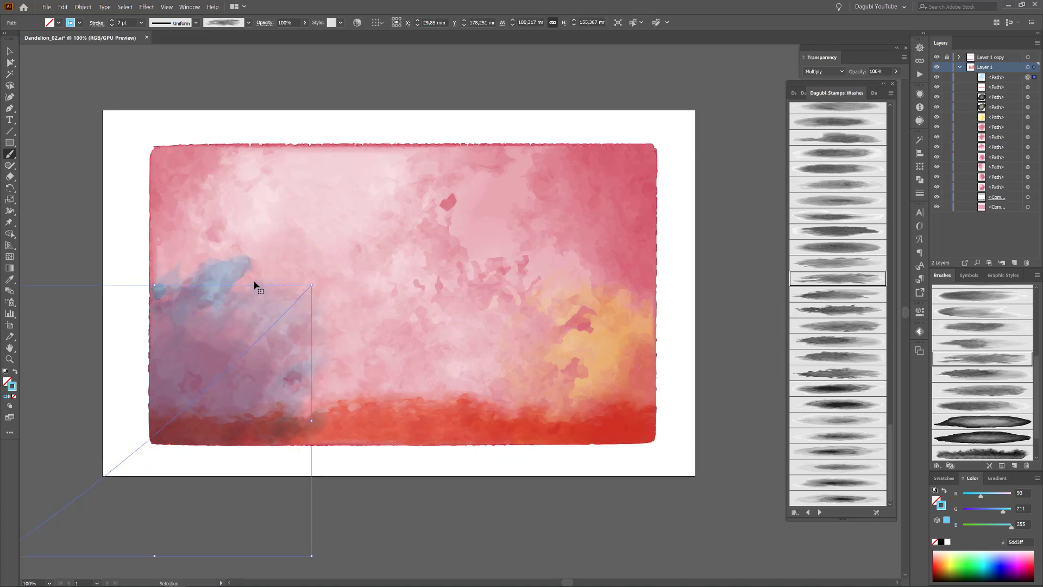
pyautogui.click(773, 80)
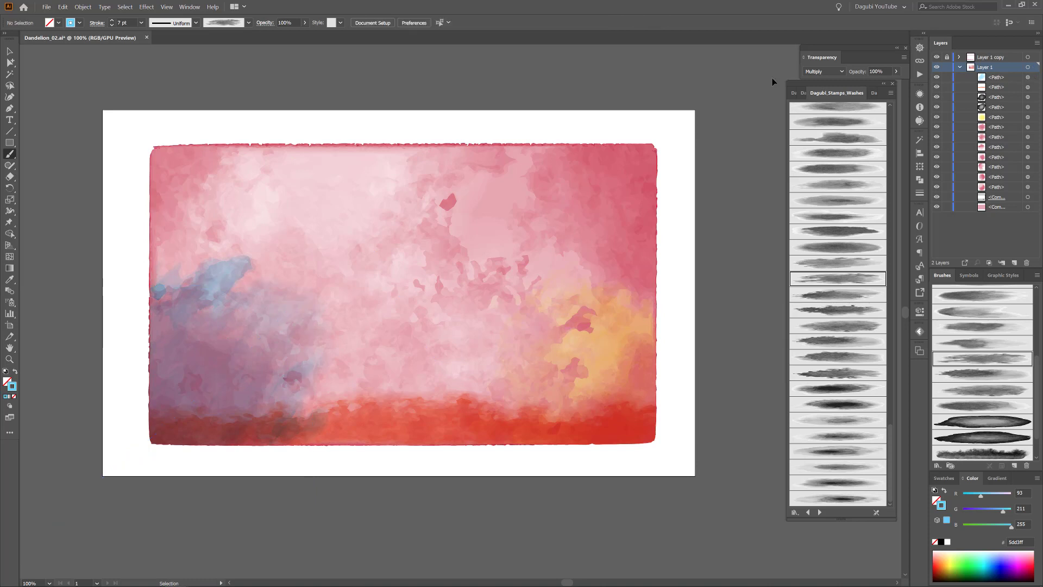
# Paint a wash across the lower right with the next wash brush.
pyautogui.click(984, 374)
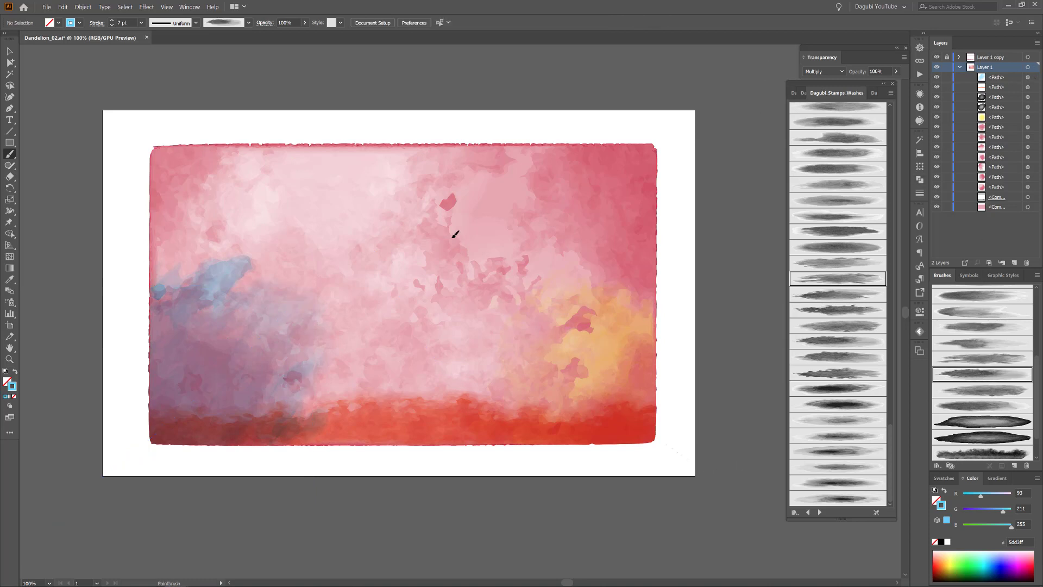
pyautogui.moveTo(455, 234); pyautogui.dragTo(576, 362)
pyautogui.press('v')
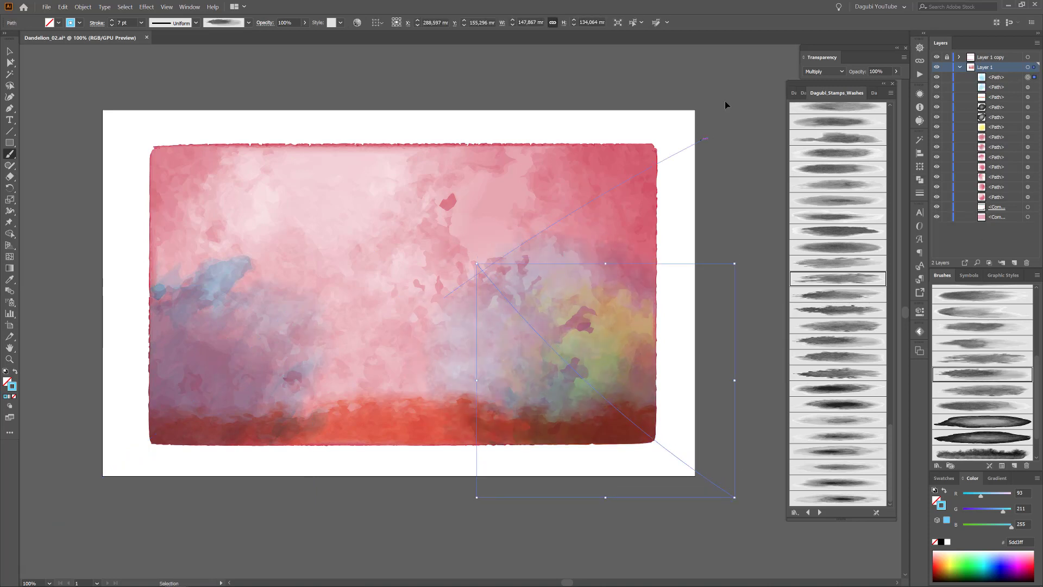
pyautogui.click(767, 56)
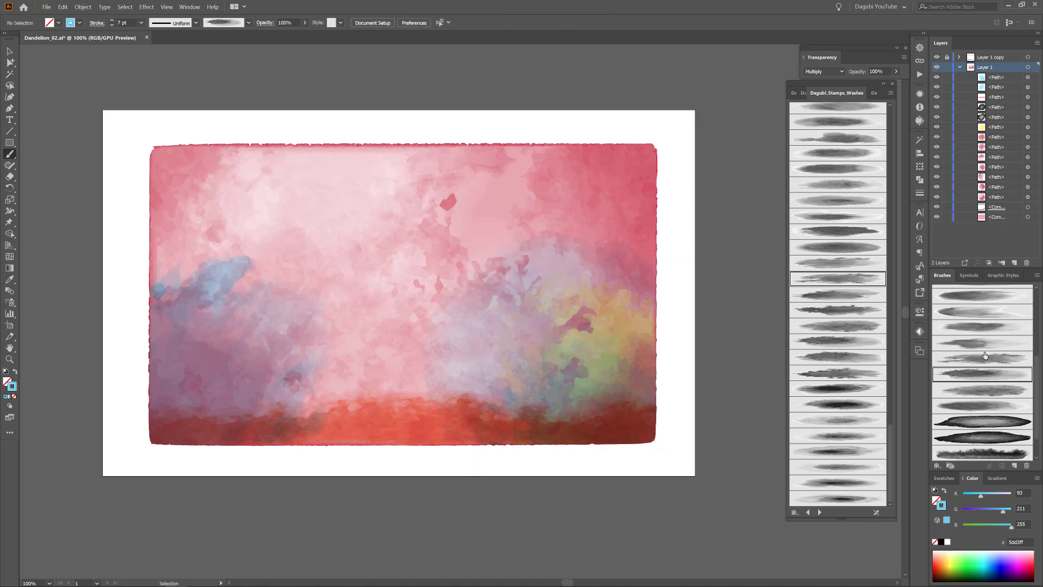
# Paint an orange wash through the lower middle with another wash brush.
pyautogui.scroll(2, 985, 359)
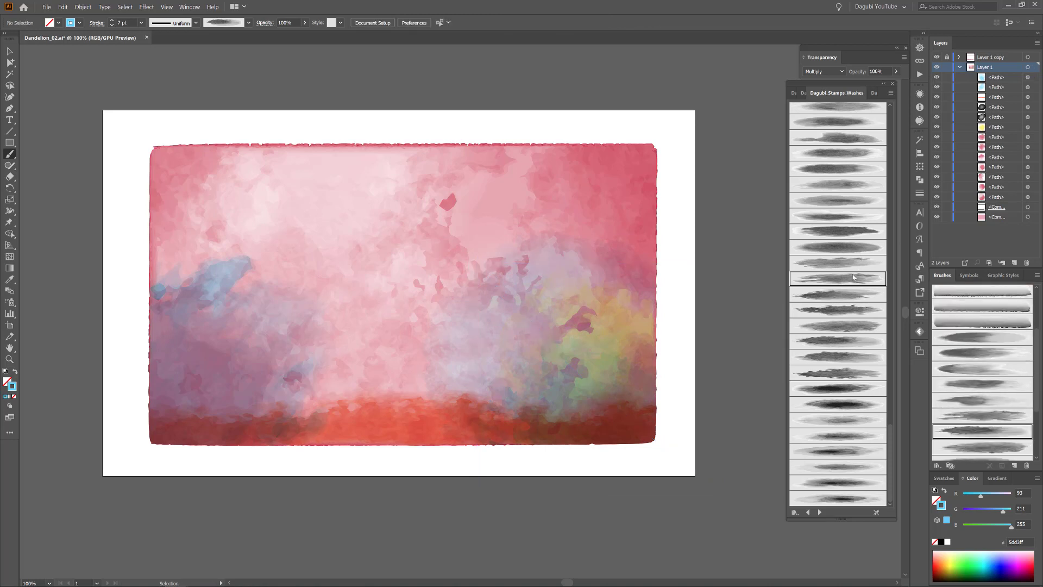
pyautogui.scroll(5, 853, 277)
pyautogui.click(835, 180)
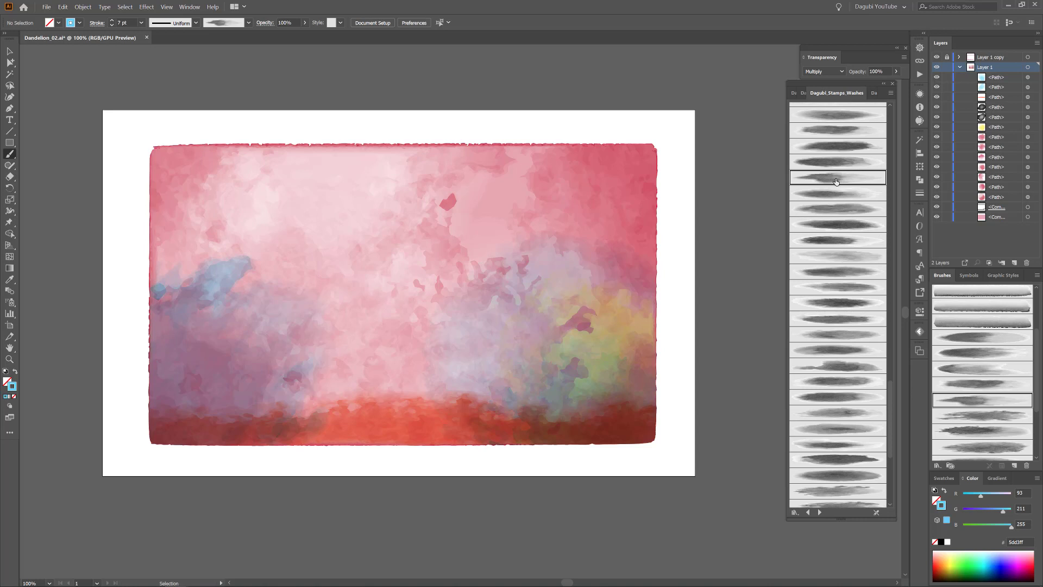
pyautogui.click(941, 558)
pyautogui.moveTo(375, 443); pyautogui.dragTo(370, 277)
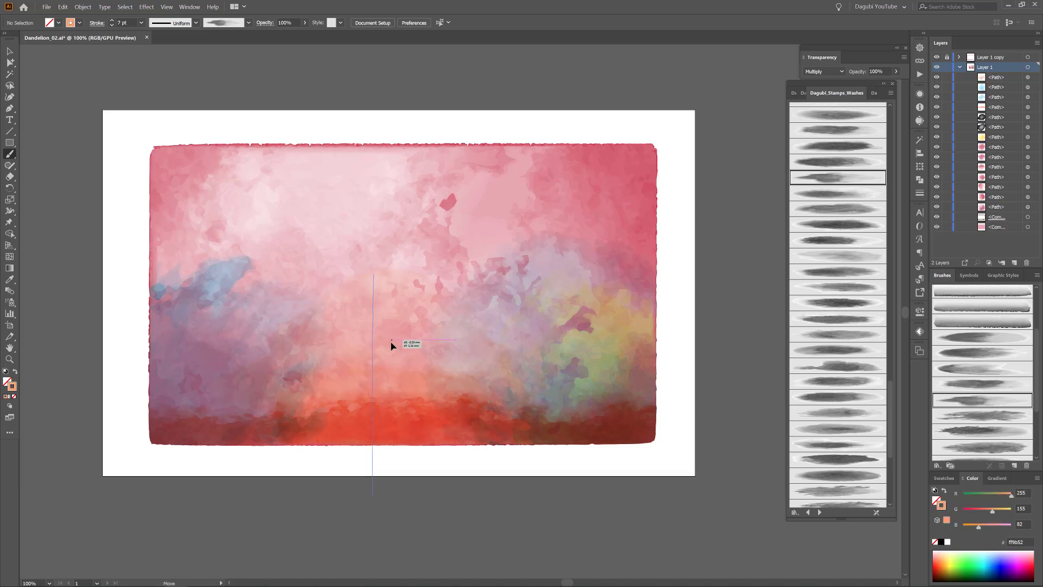
pyautogui.press('v')
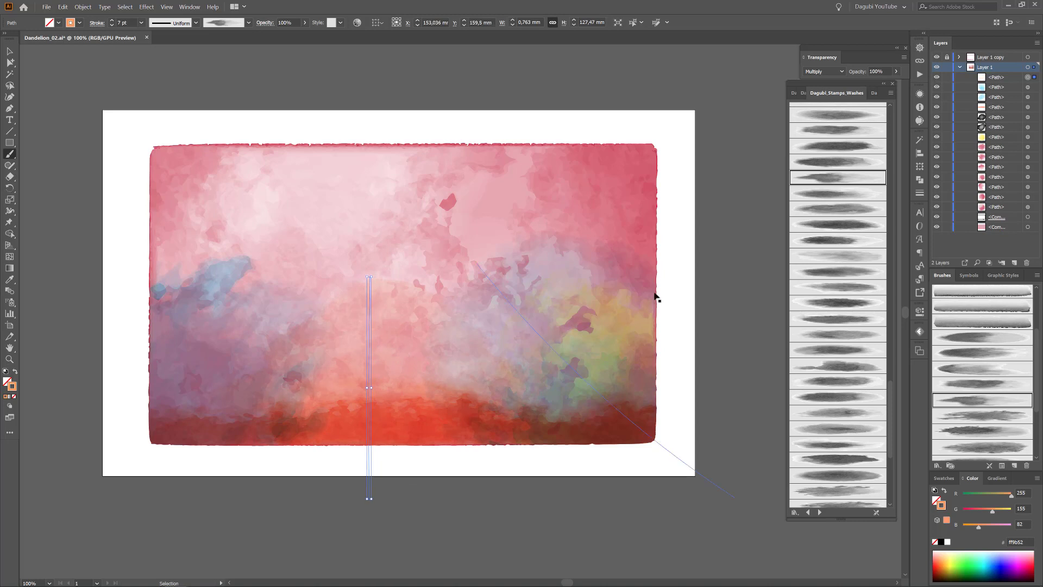
pyautogui.click(769, 63)
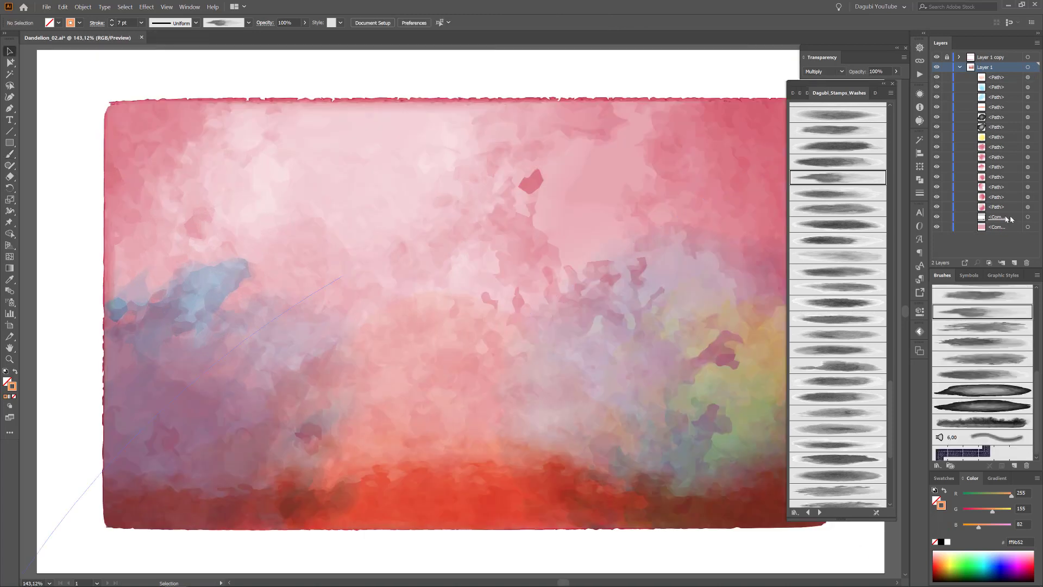
pyautogui.click(1009, 219)
pyautogui.click(937, 218)
# Select and copy the watercolour rectangle's compound path.
pyautogui.click(937, 218)
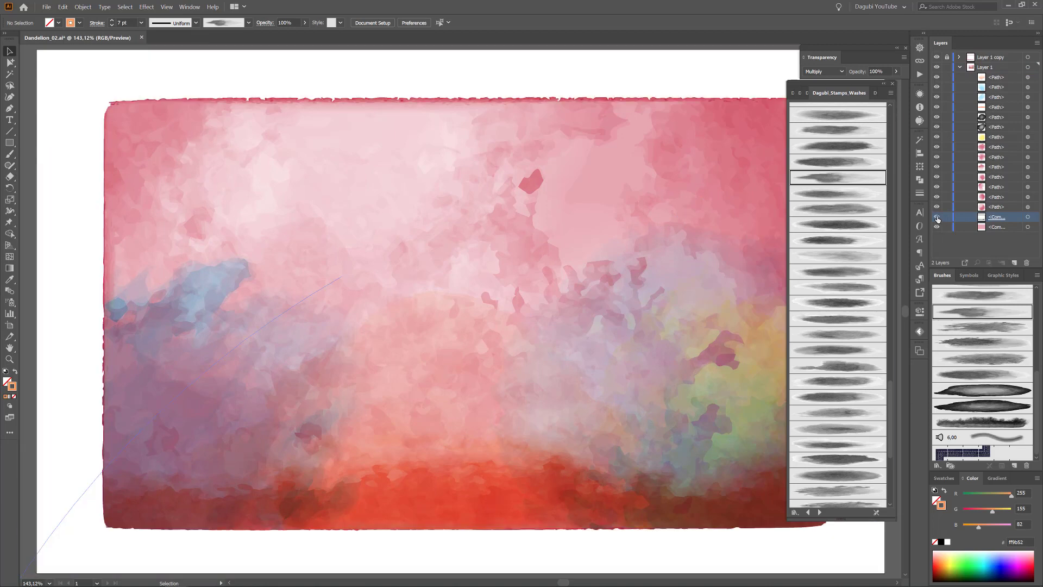
pyautogui.click(1027, 218)
pyautogui.click(62, 6)
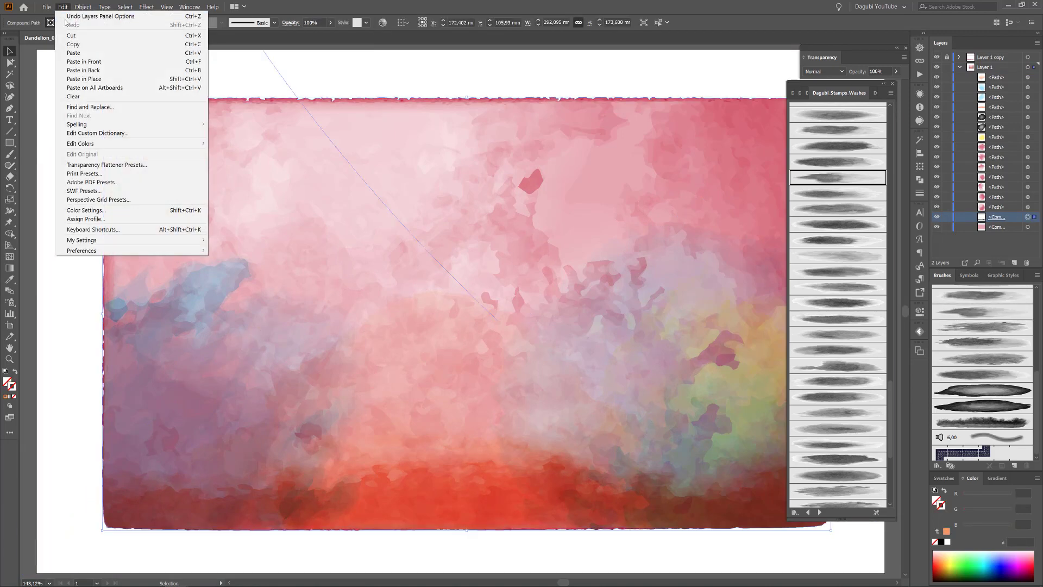
pyautogui.click(71, 45)
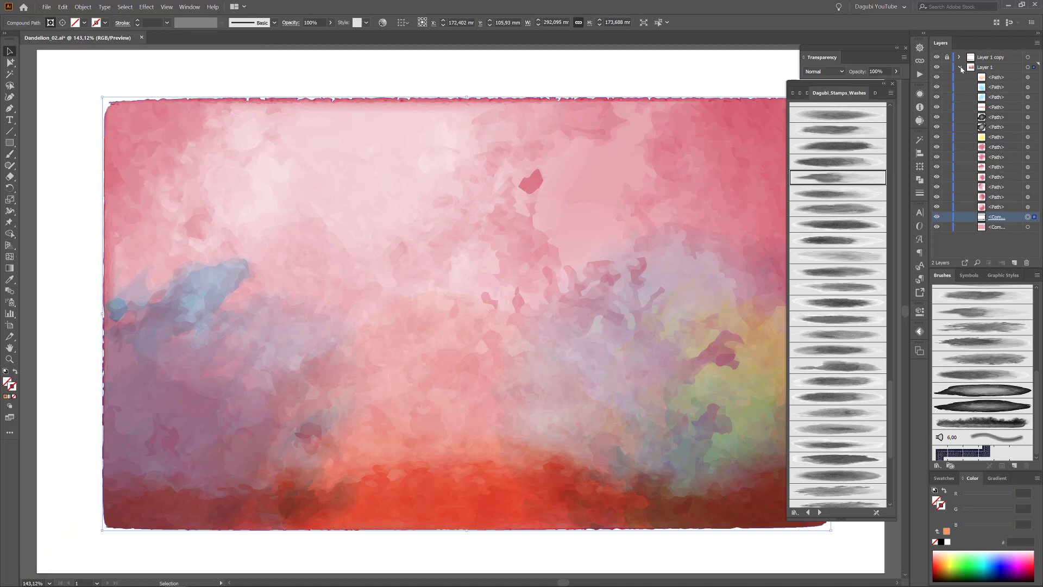
# Lock Layer 1, add Layer 3, Paste in Front onto it and deselect.
pyautogui.click(960, 67)
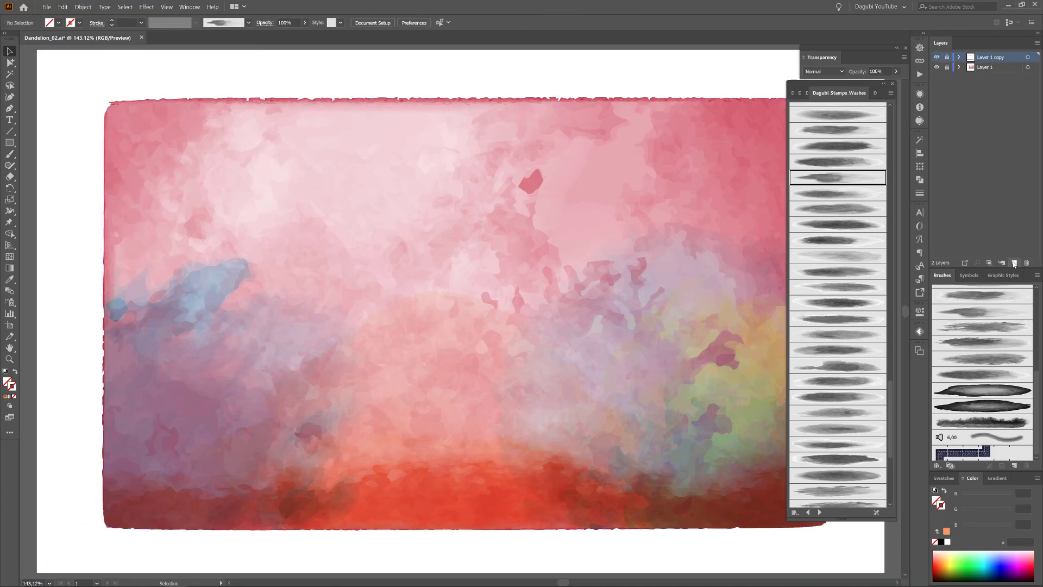
pyautogui.click(1014, 262)
pyautogui.click(63, 6)
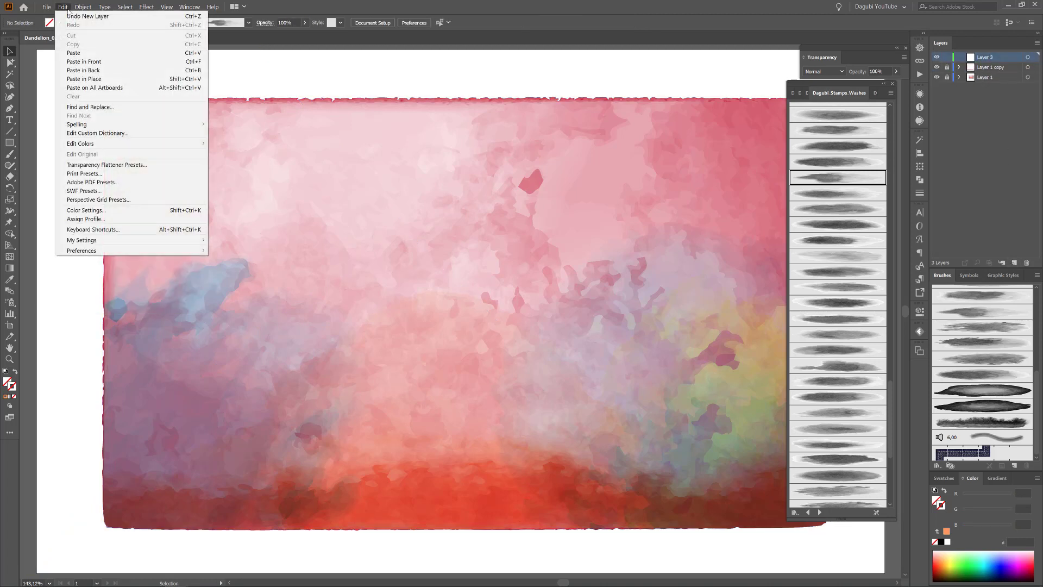
pyautogui.click(79, 79)
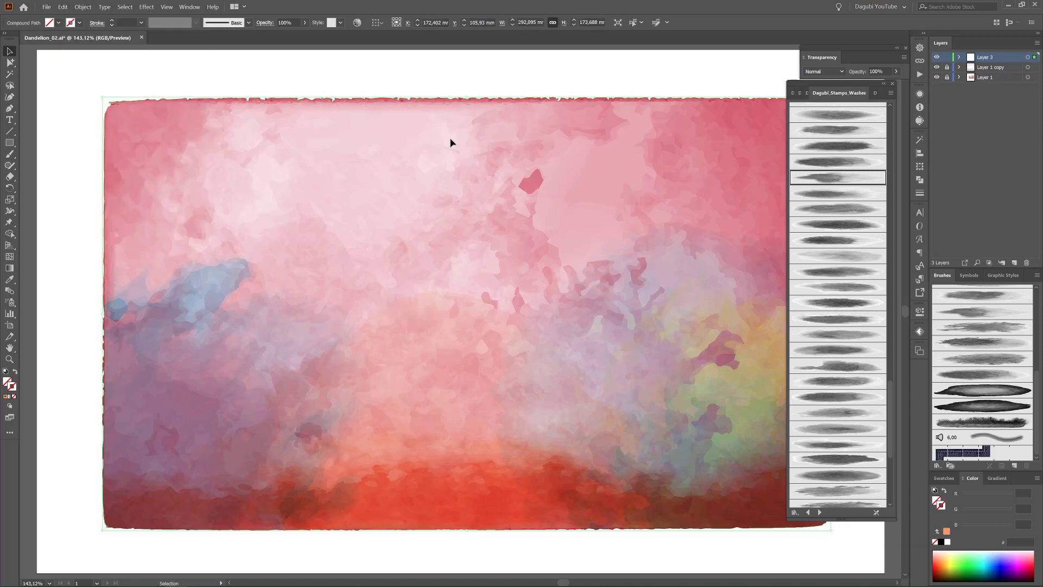
pyautogui.click(125, 6)
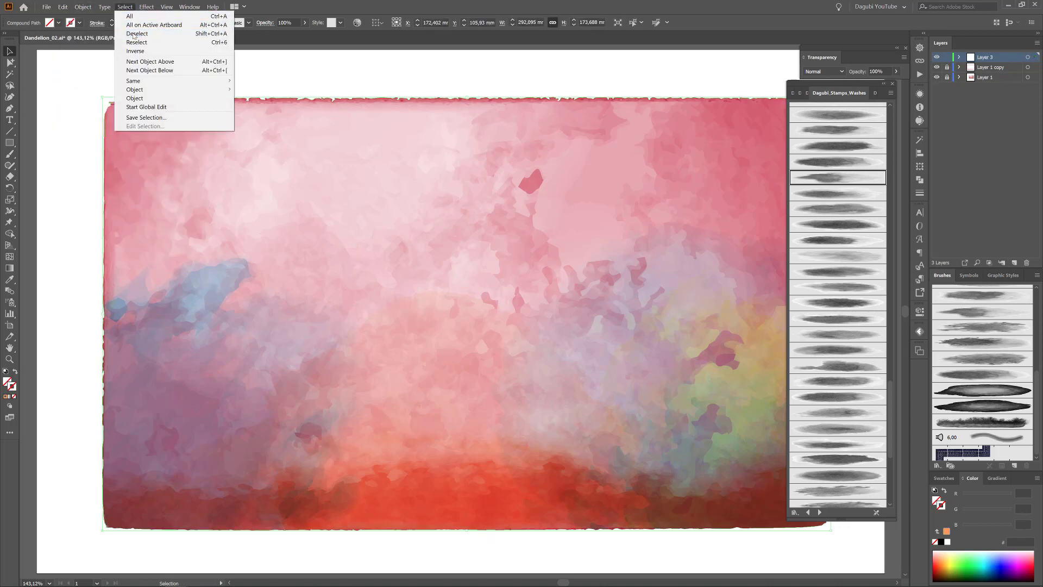
pyautogui.click(135, 32)
pyautogui.click(248, 22)
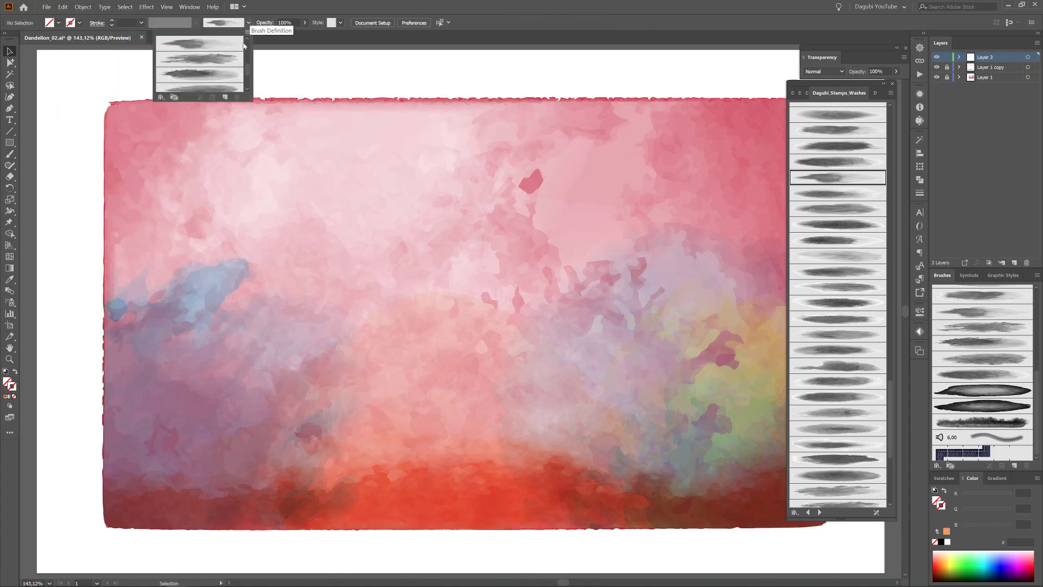
# Load the Dagubi_Summer_Brushes library and paint a trial dandelion brush stroke in the lower left.
pyautogui.click(161, 97)
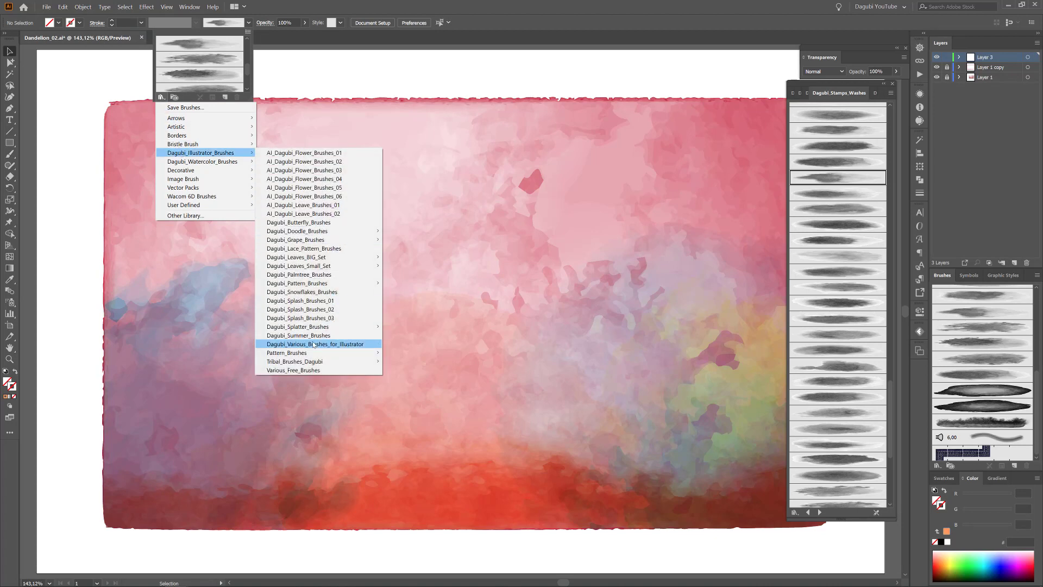
pyautogui.click(310, 335)
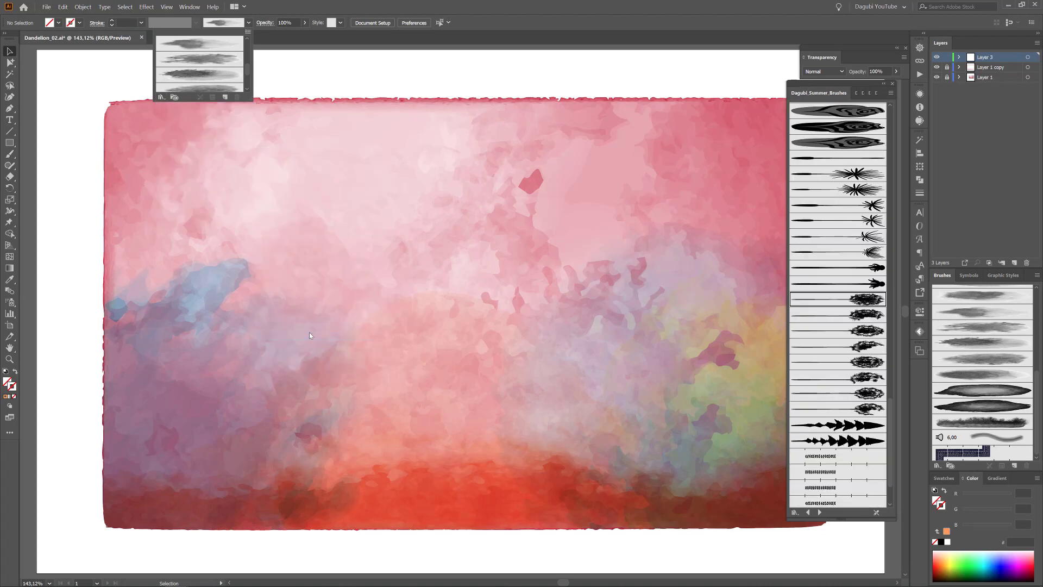
pyautogui.click(863, 299)
pyautogui.click(997, 559)
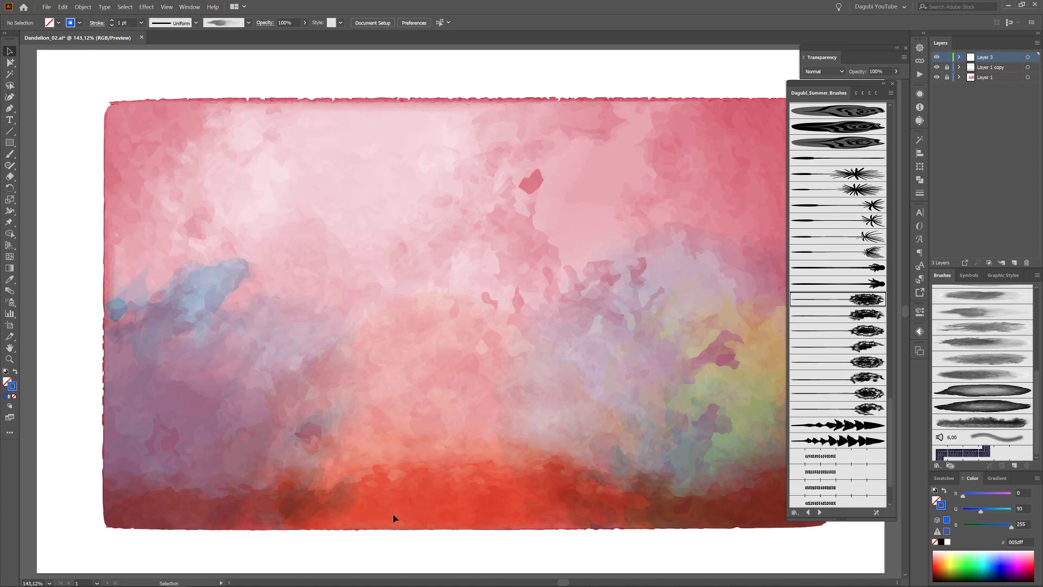
pyautogui.press('b')
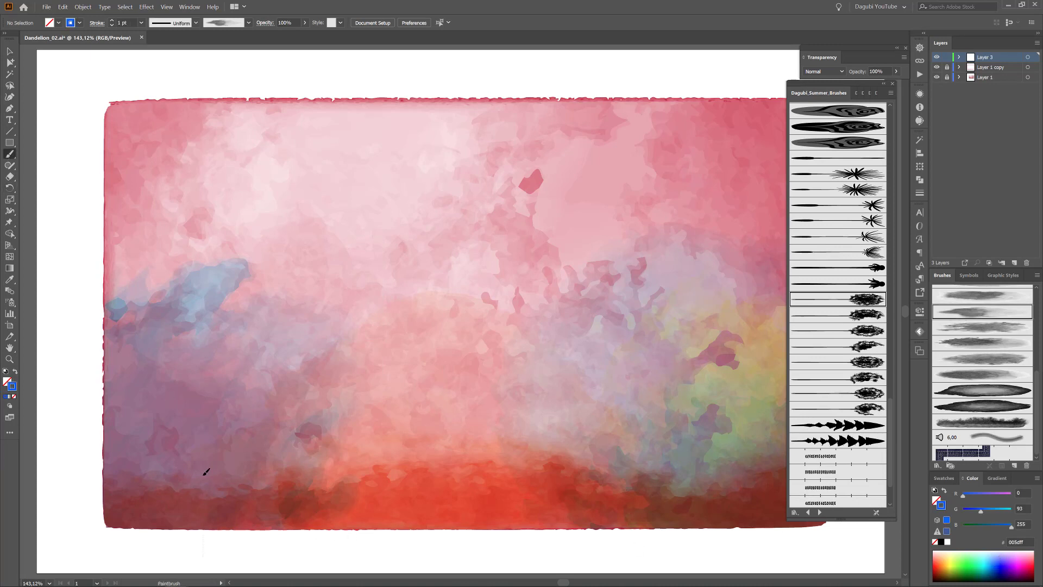
pyautogui.moveTo(205, 471); pyautogui.dragTo(203, 332)
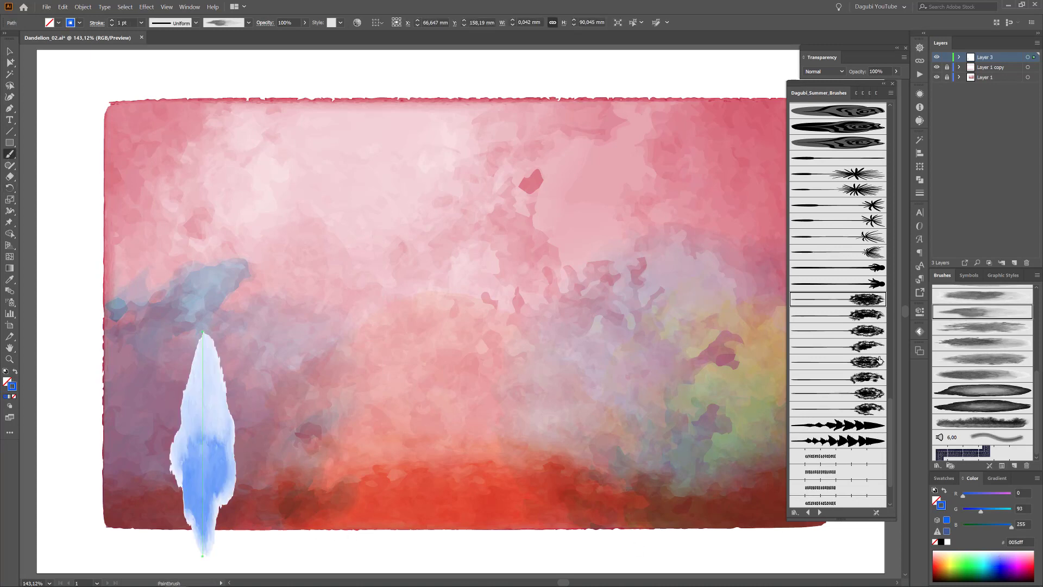
pyautogui.click(860, 299)
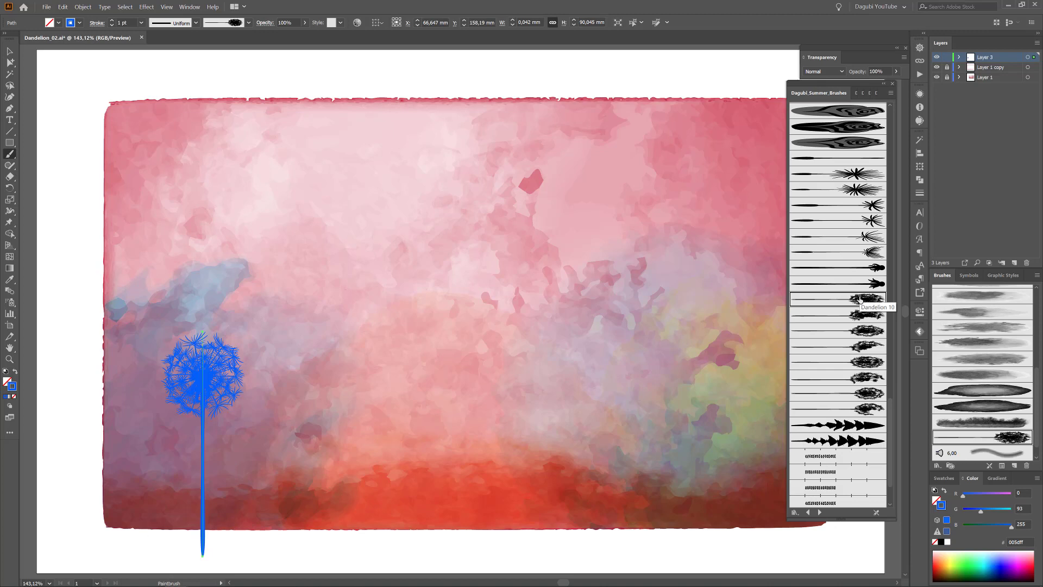
# Select the trial dandelion on Layer 3, make its stroke white, and delete it.
pyautogui.click(960, 57)
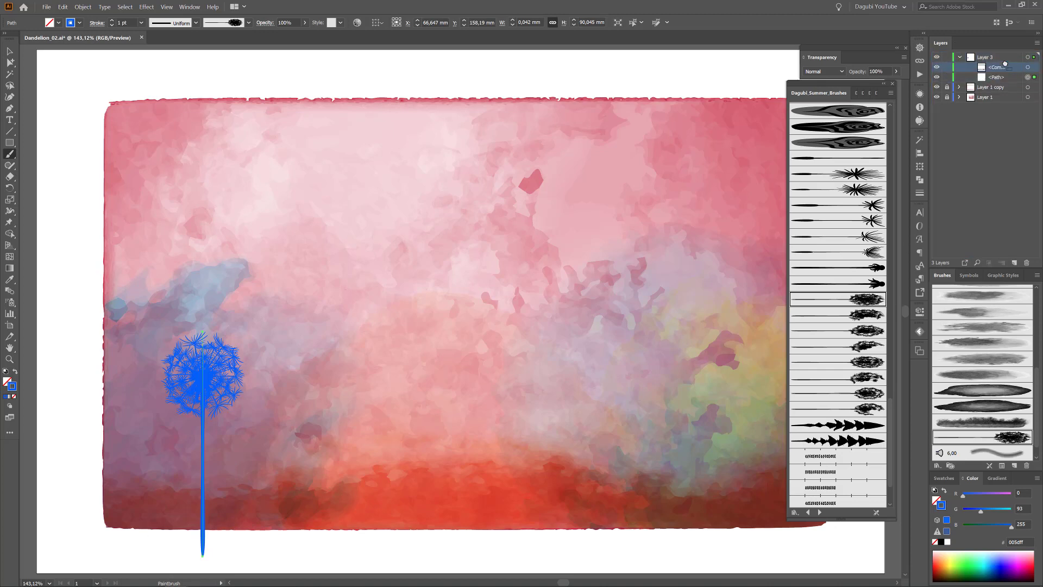
pyautogui.click(124, 6)
pyautogui.click(130, 33)
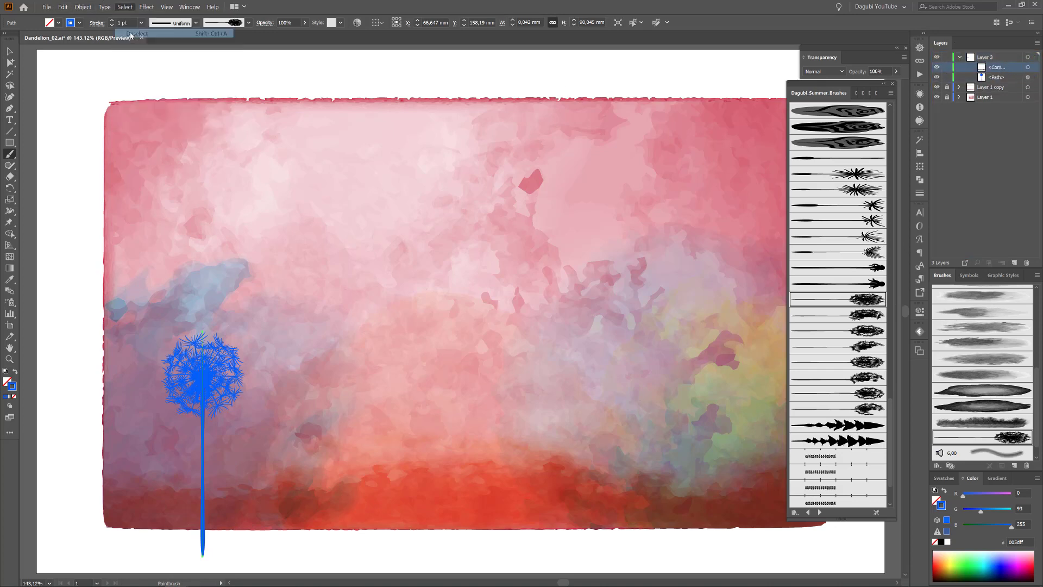
pyautogui.click(997, 58)
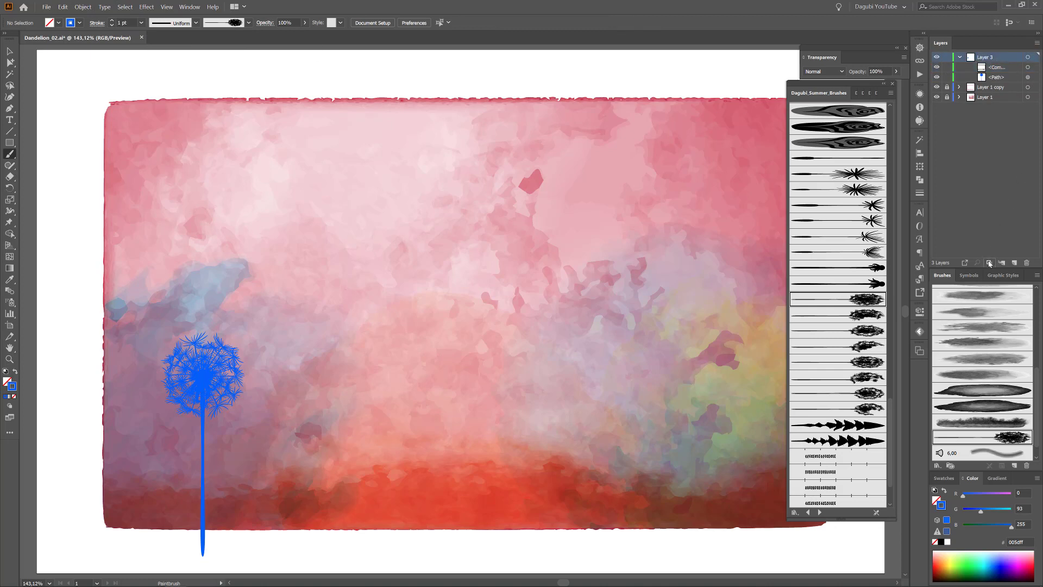
pyautogui.click(989, 262)
pyautogui.click(1028, 77)
pyautogui.click(947, 542)
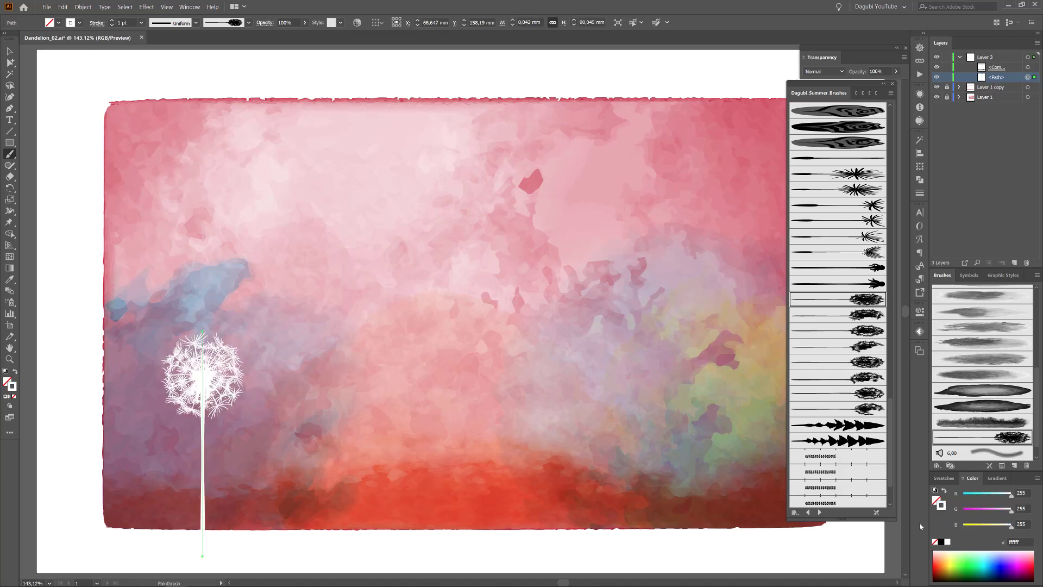
pyautogui.click(82, 7)
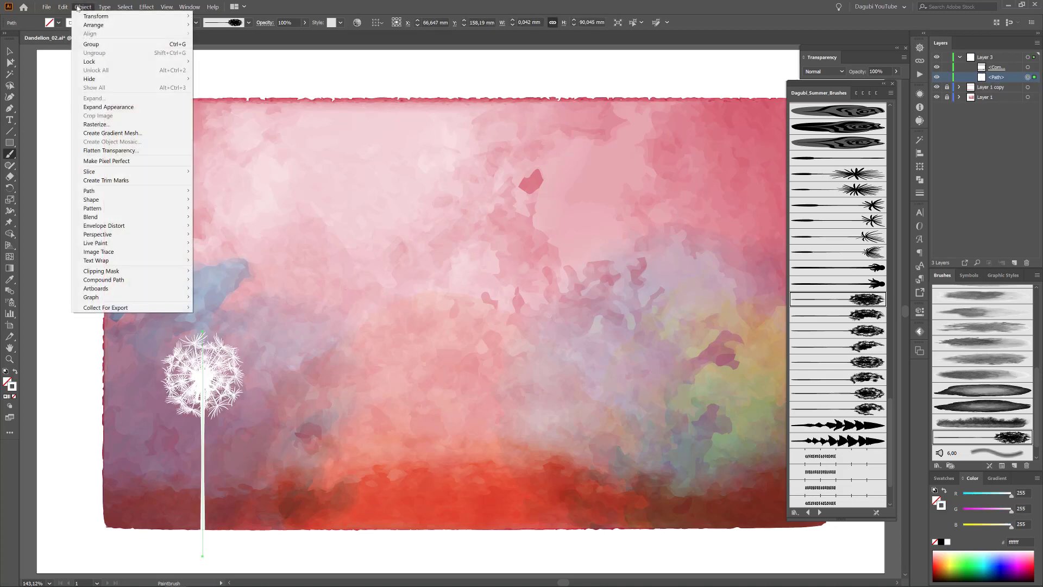
pyautogui.click(109, 33)
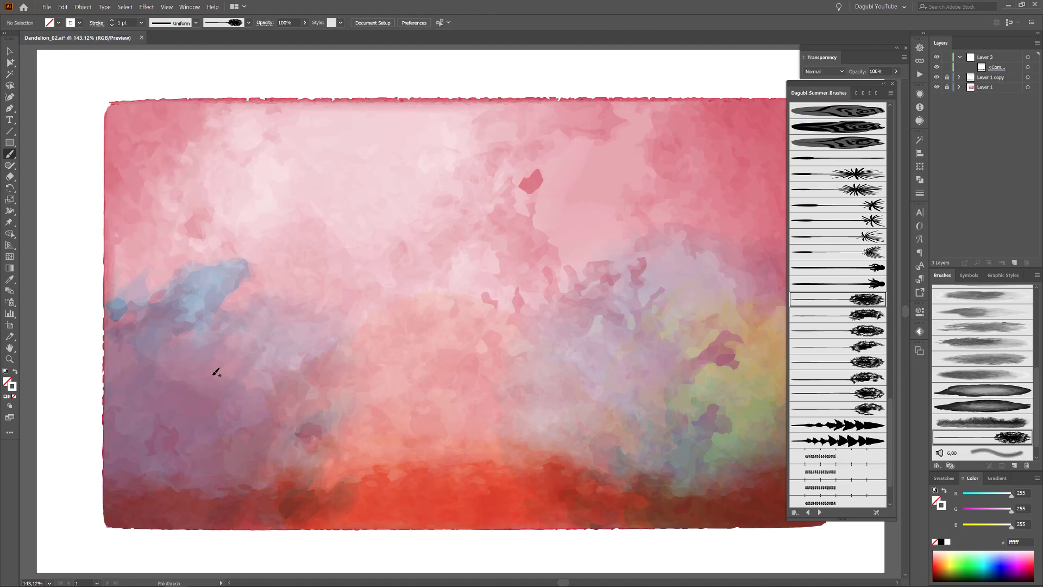
# Paint the first two white dandelions at the bottom-left edge, redoing the first one.
pyautogui.click(830, 332)
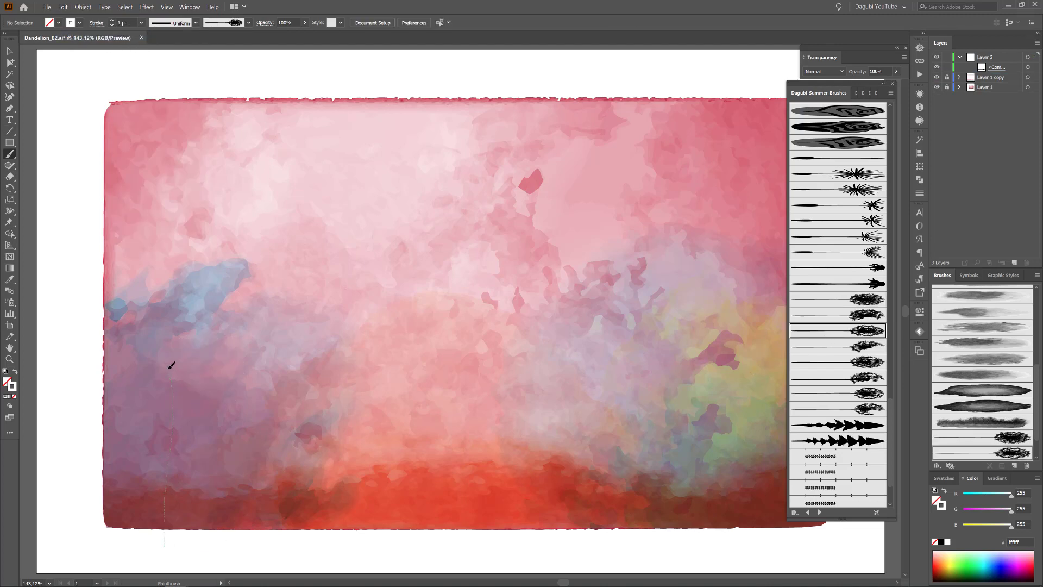
pyautogui.moveTo(171, 365); pyautogui.dragTo(172, 367)
pyautogui.hotkey('ctrl', 'z')
pyautogui.moveTo(152, 359); pyautogui.dragTo(152, 359)
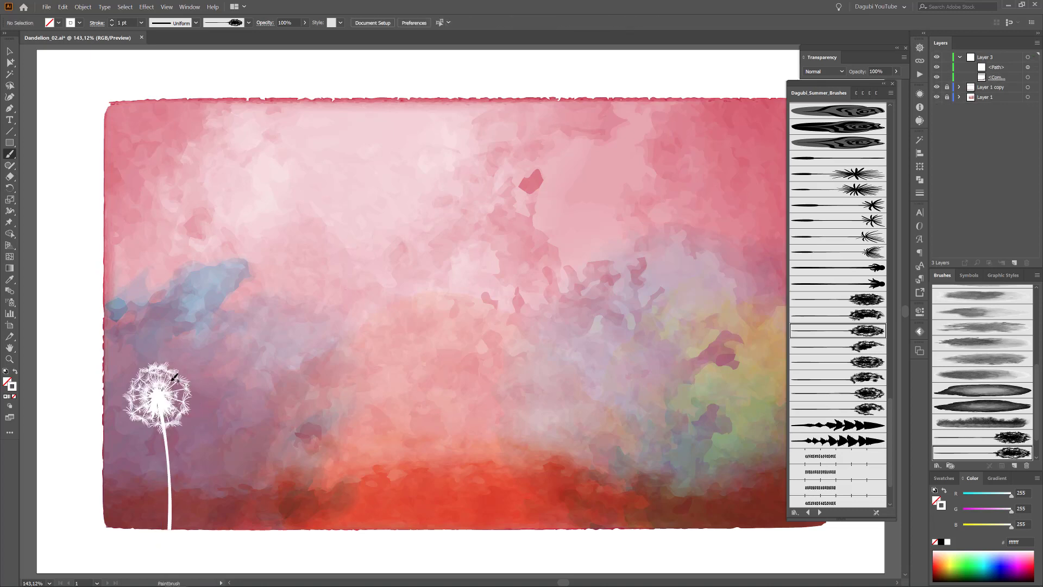
pyautogui.click(848, 300)
pyautogui.moveTo(206, 534); pyautogui.dragTo(212, 537)
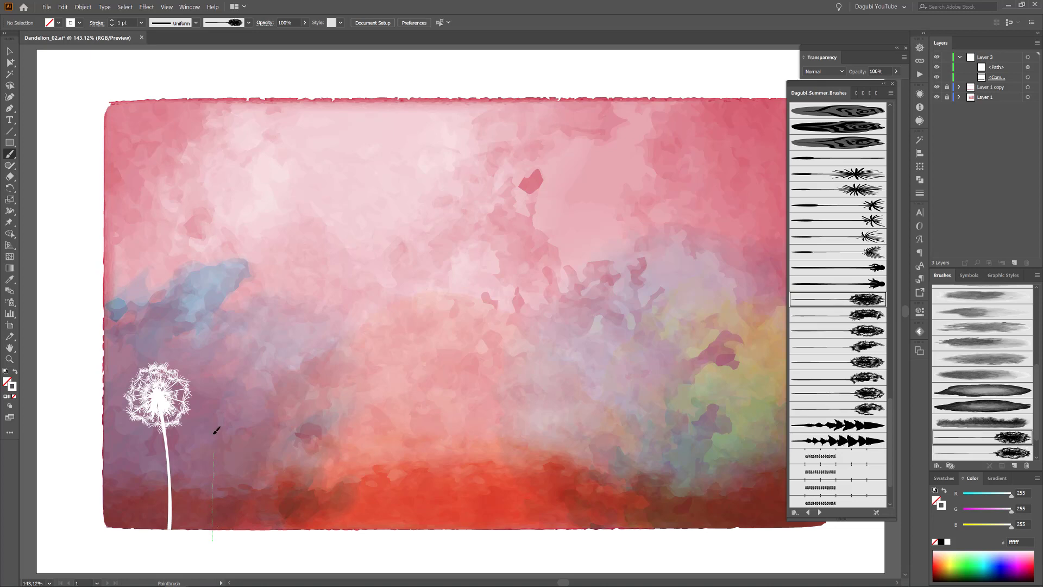
pyautogui.moveTo(213, 332); pyautogui.dragTo(217, 287)
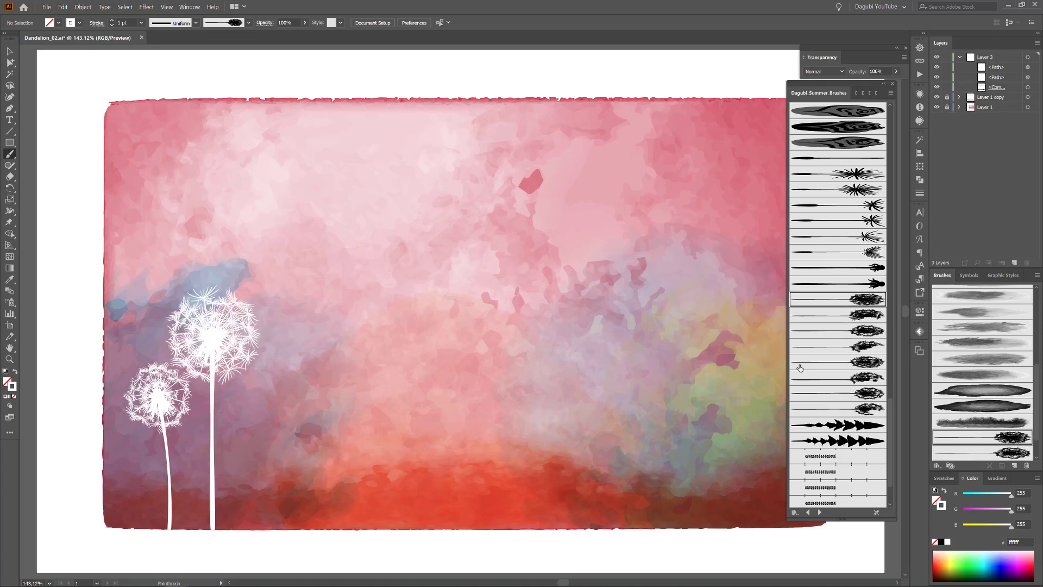
# Paint the third dandelion and a fourth with Dandelion 15 further right, redoing the fourth.
pyautogui.click(852, 346)
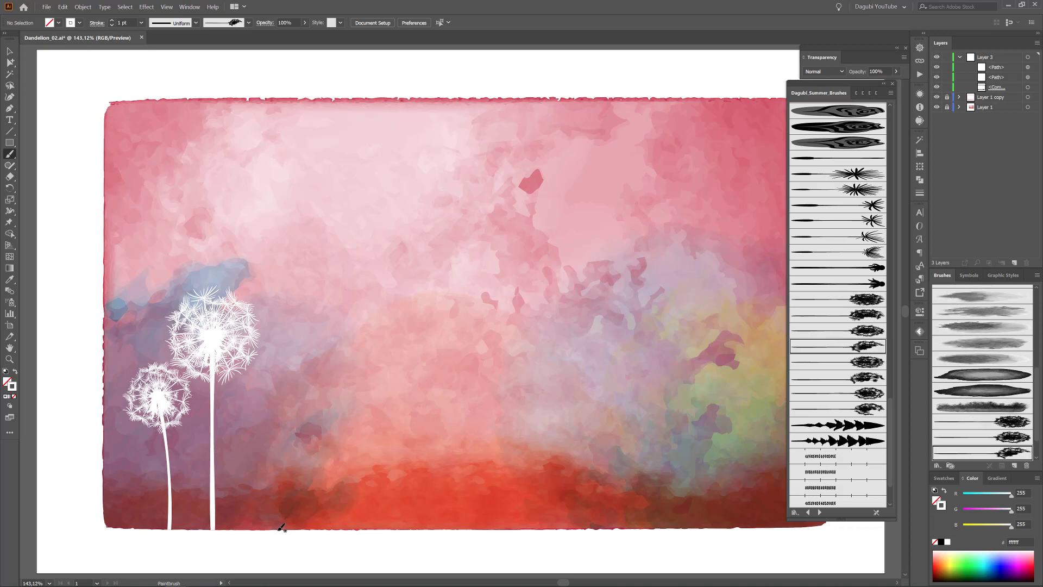
pyautogui.moveTo(280, 543); pyautogui.dragTo(283, 517)
pyautogui.moveTo(280, 379); pyautogui.dragTo(282, 345)
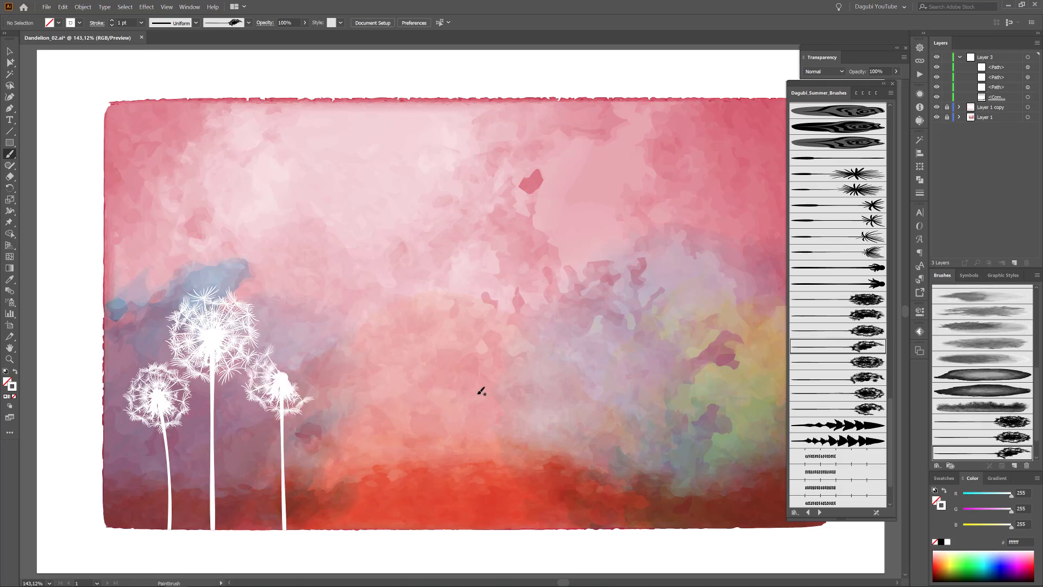
pyautogui.click(832, 382)
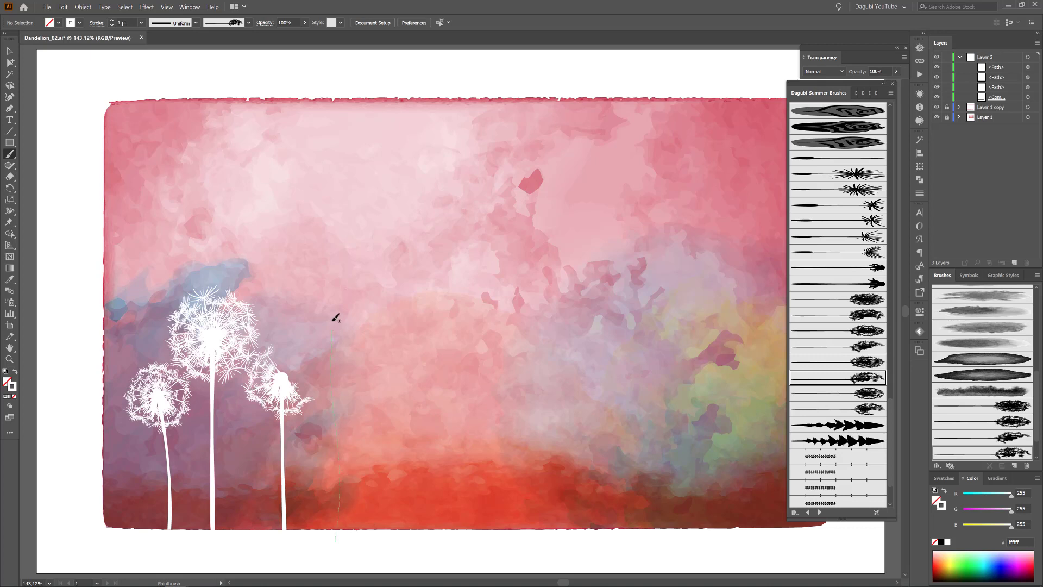
pyautogui.moveTo(334, 321); pyautogui.dragTo(336, 318)
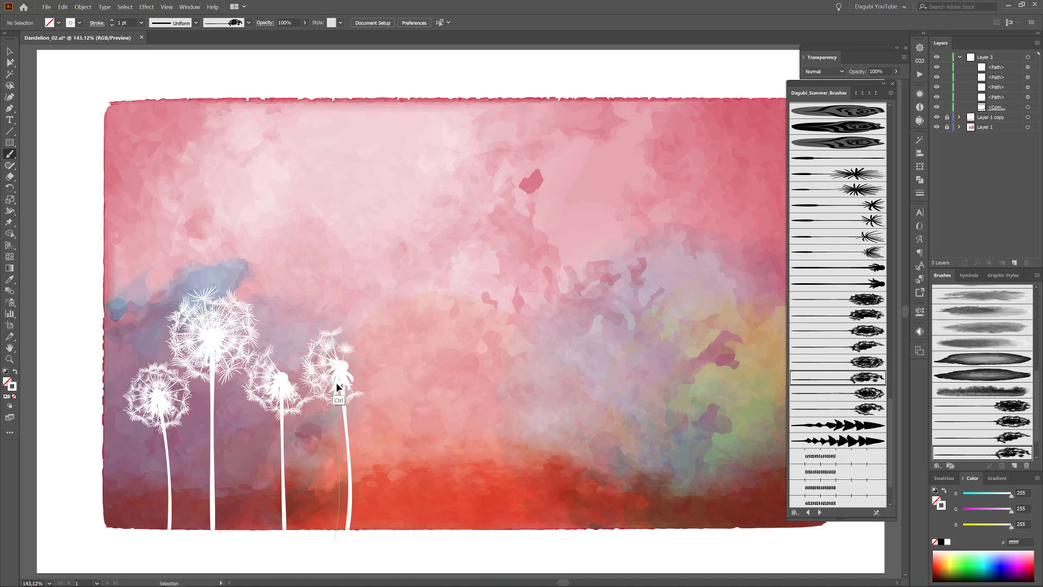
pyautogui.hotkey('ctrl', 'z')
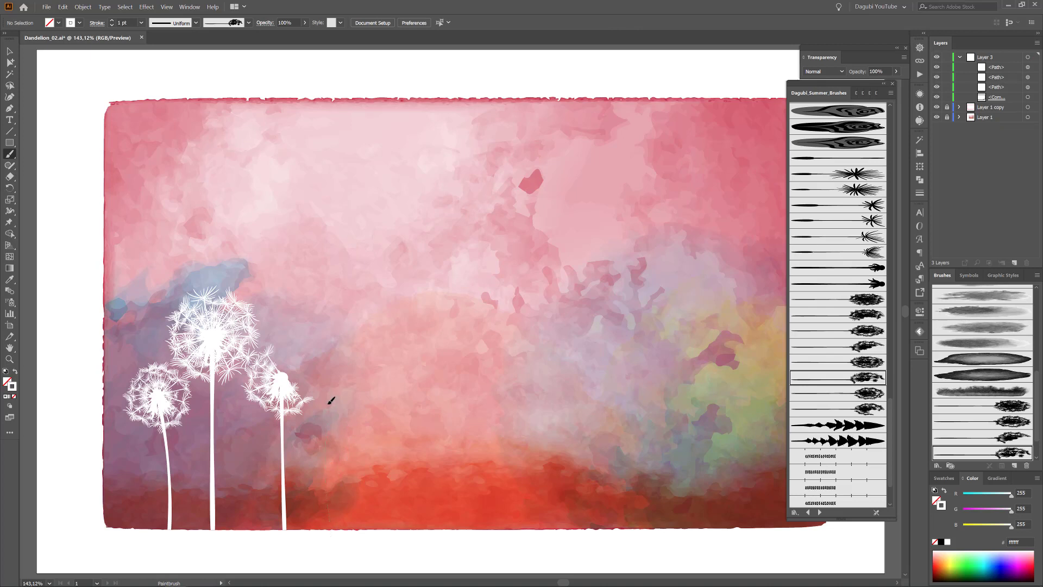
pyautogui.moveTo(341, 323); pyautogui.dragTo(342, 320)
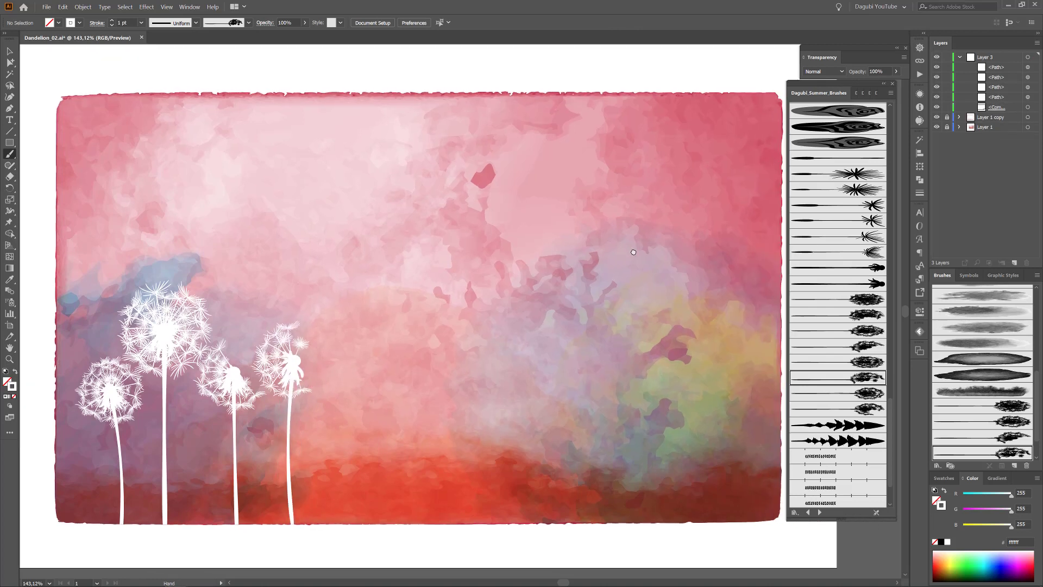
pyautogui.hscroll(2, 625, 356)
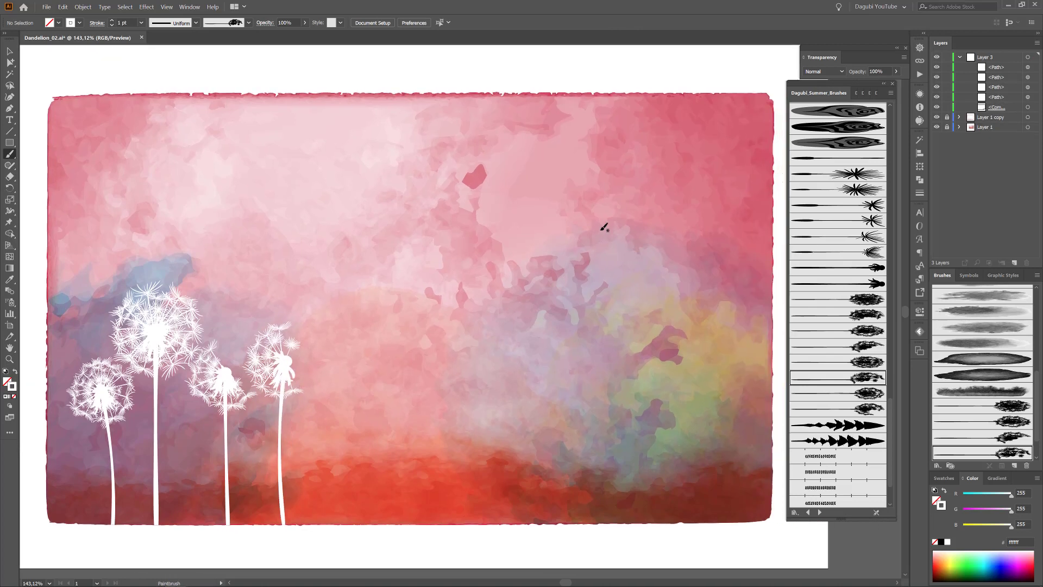
# Paint blowing seeds with two seed brushes, drifting from the dandelions across the sky.
pyautogui.click(843, 175)
pyautogui.moveTo(222, 302)
pyautogui.mouseDown()
pyautogui.moveTo(231, 267)
pyautogui.moveTo(292, 254)
pyautogui.mouseUp()
pyautogui.moveTo(319, 302); pyautogui.dragTo(377, 259)
pyautogui.moveTo(412, 269); pyautogui.dragTo(481, 238)
pyautogui.moveTo(697, 227); pyautogui.dragTo(705, 217)
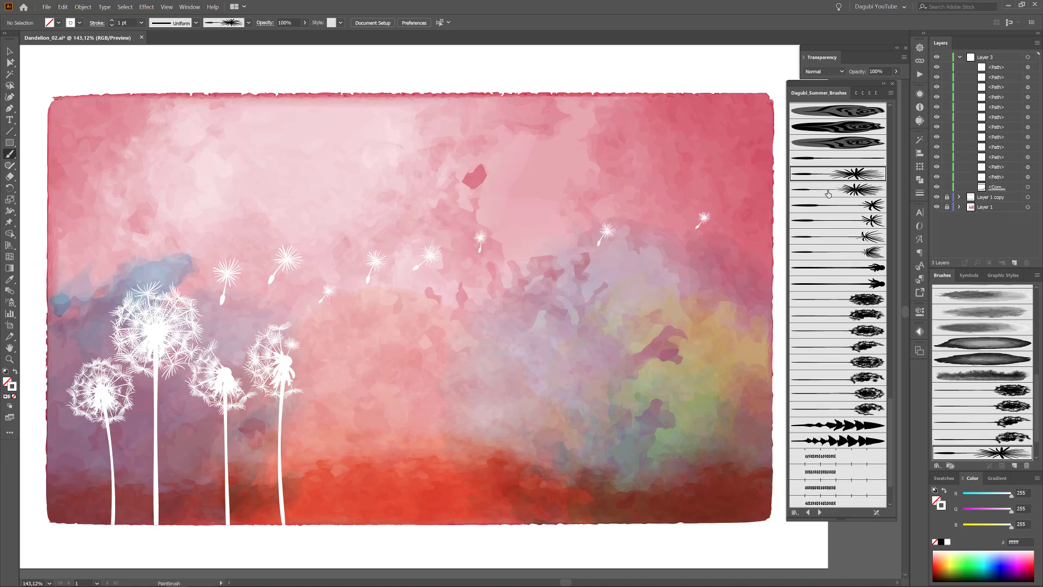
pyautogui.click(850, 190)
pyautogui.moveTo(252, 307); pyautogui.dragTo(246, 286)
pyautogui.moveTo(306, 302)
pyautogui.mouseDown()
pyautogui.moveTo(308, 278)
pyautogui.moveTo(352, 239)
pyautogui.mouseUp()
pyautogui.moveTo(339, 353); pyautogui.dragTo(350, 326)
pyautogui.moveTo(402, 346)
pyautogui.mouseDown()
pyautogui.moveTo(405, 329)
pyautogui.moveTo(457, 301)
pyautogui.mouseUp()
pyautogui.moveTo(509, 304); pyautogui.dragTo(517, 295)
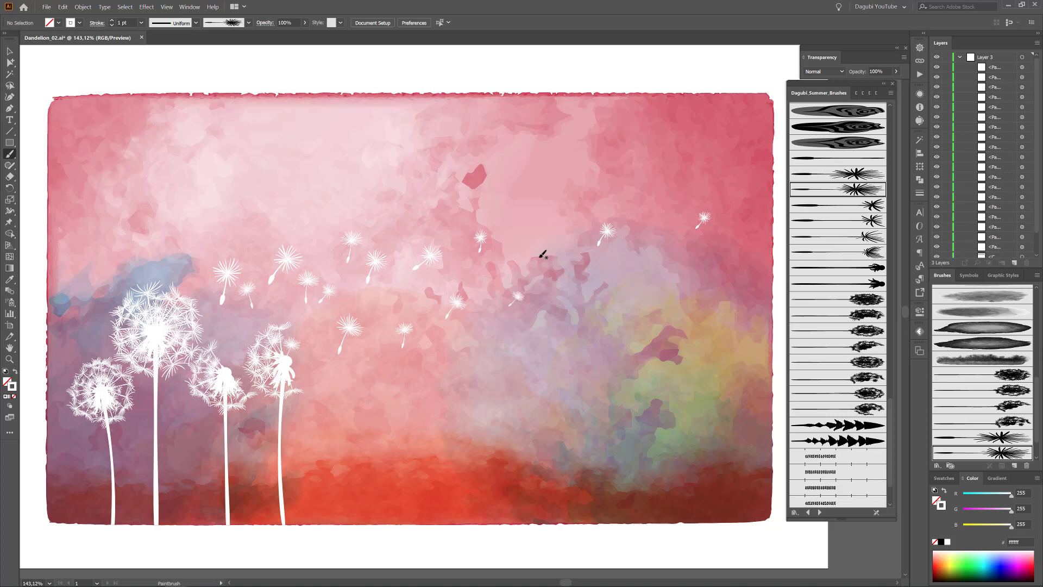
pyautogui.moveTo(537, 256); pyautogui.dragTo(539, 237)
pyautogui.moveTo(609, 278); pyautogui.dragTo(621, 266)
pyautogui.moveTo(697, 263); pyautogui.dragTo(754, 242)
# With a third seed brush, add seeds beside the dandelions drifting up to the right.
pyautogui.click(866, 205)
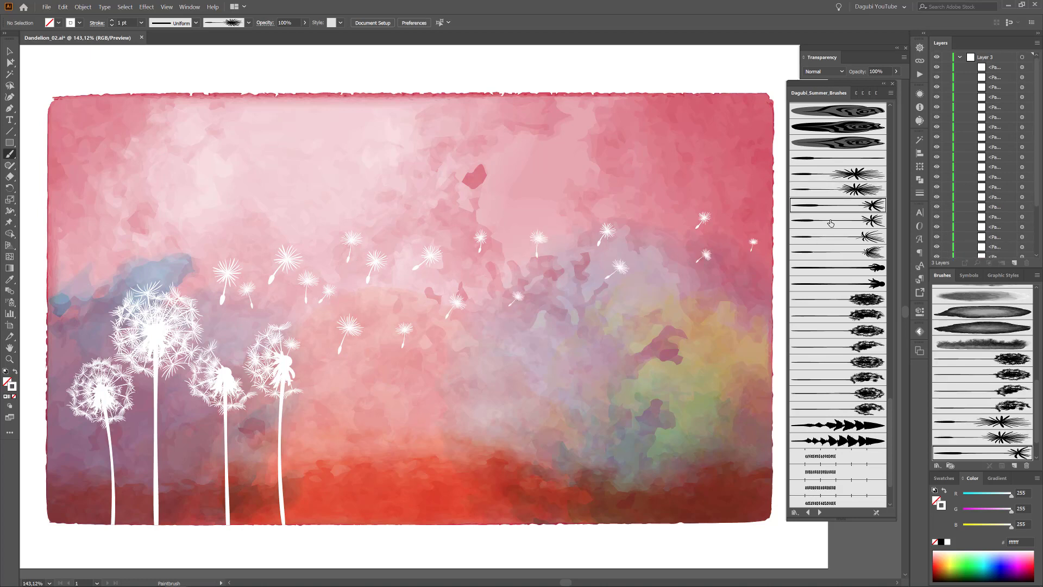
pyautogui.moveTo(283, 306); pyautogui.dragTo(280, 294)
pyautogui.moveTo(231, 343); pyautogui.dragTo(234, 315)
pyautogui.moveTo(317, 338); pyautogui.dragTo(323, 313)
pyautogui.moveTo(385, 319); pyautogui.dragTo(394, 291)
pyautogui.moveTo(315, 381); pyautogui.dragTo(321, 354)
pyautogui.moveTo(363, 372); pyautogui.dragTo(374, 339)
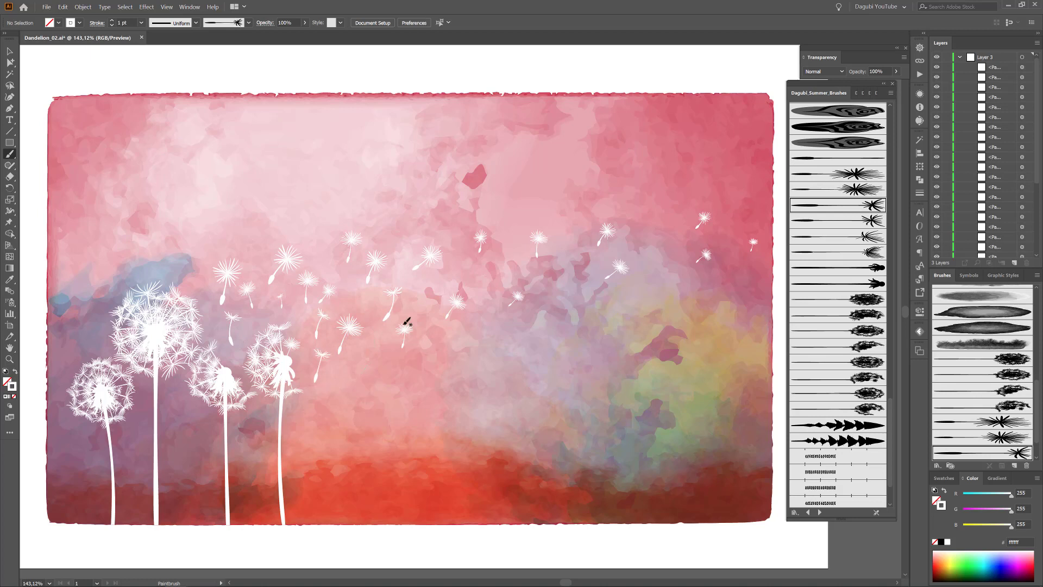
pyautogui.moveTo(487, 279); pyautogui.dragTo(490, 262)
pyautogui.moveTo(575, 261); pyautogui.dragTo(577, 239)
pyautogui.moveTo(642, 241); pyautogui.dragTo(652, 225)
pyautogui.hotkey('ctrl', 'z')
pyautogui.hotkey('ctrl', 'z')
pyautogui.moveTo(571, 259); pyautogui.dragTo(573, 233)
pyautogui.moveTo(672, 254); pyautogui.dragTo(678, 234)
pyautogui.moveTo(738, 214); pyautogui.dragTo(743, 201)
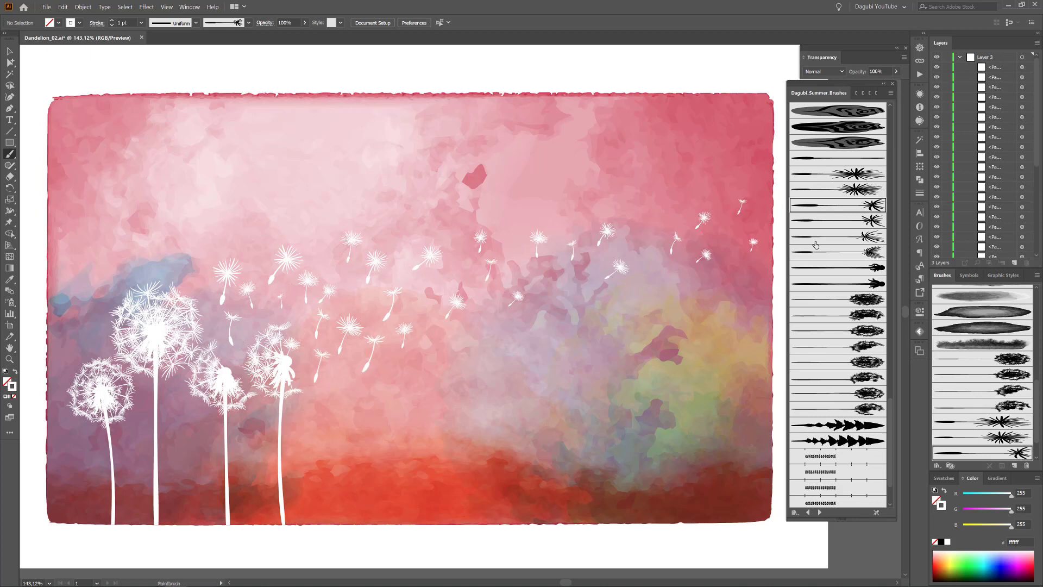
# Paint seeds near the dandelion heads, across the middle sky, and toward the right edge.
pyautogui.click(832, 220)
pyautogui.moveTo(267, 311); pyautogui.dragTo(261, 287)
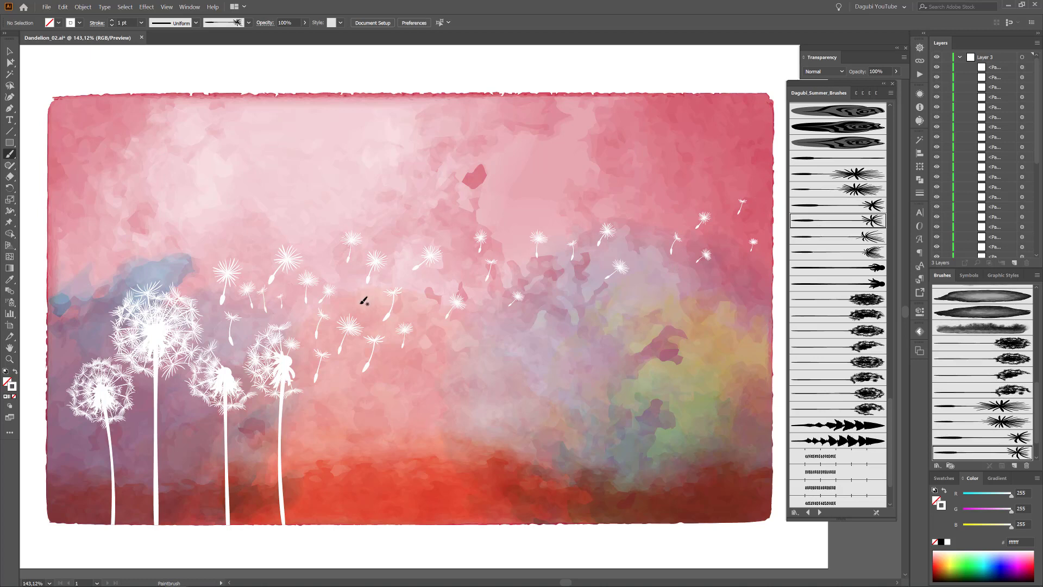
pyautogui.moveTo(347, 307); pyautogui.dragTo(352, 285)
pyautogui.moveTo(401, 258); pyautogui.dragTo(416, 233)
pyautogui.moveTo(450, 274); pyautogui.dragTo(517, 224)
pyautogui.moveTo(638, 240)
pyautogui.mouseDown()
pyautogui.moveTo(645, 223)
pyautogui.moveTo(682, 208)
pyautogui.mouseUp()
pyautogui.moveTo(732, 237); pyautogui.dragTo(743, 224)
pyautogui.moveTo(674, 279); pyautogui.dragTo(680, 262)
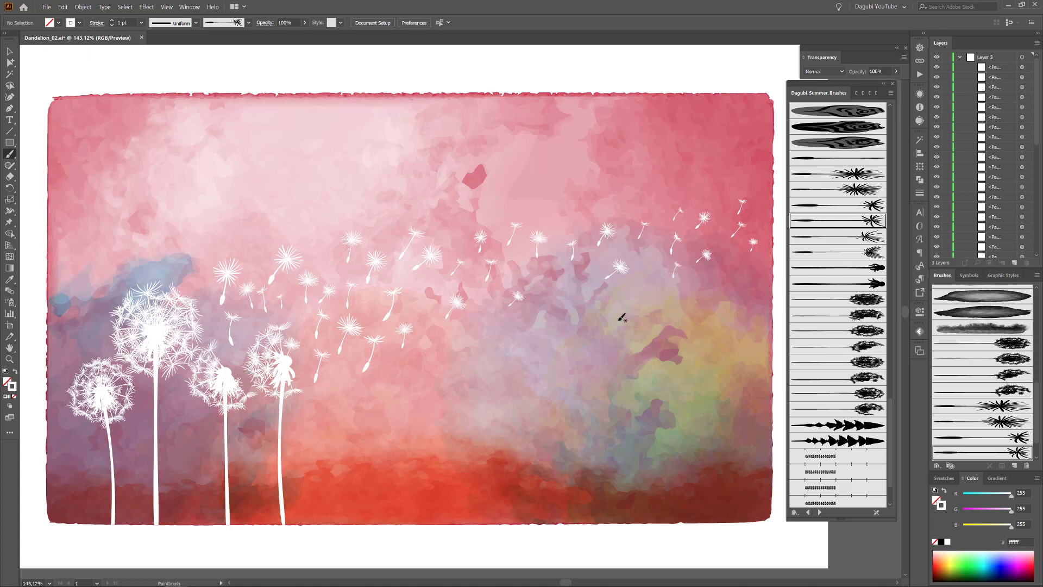
pyautogui.moveTo(446, 346); pyautogui.dragTo(453, 328)
# Scatter more seeds on the right side, above the heads, and near the top right.
pyautogui.click(829, 237)
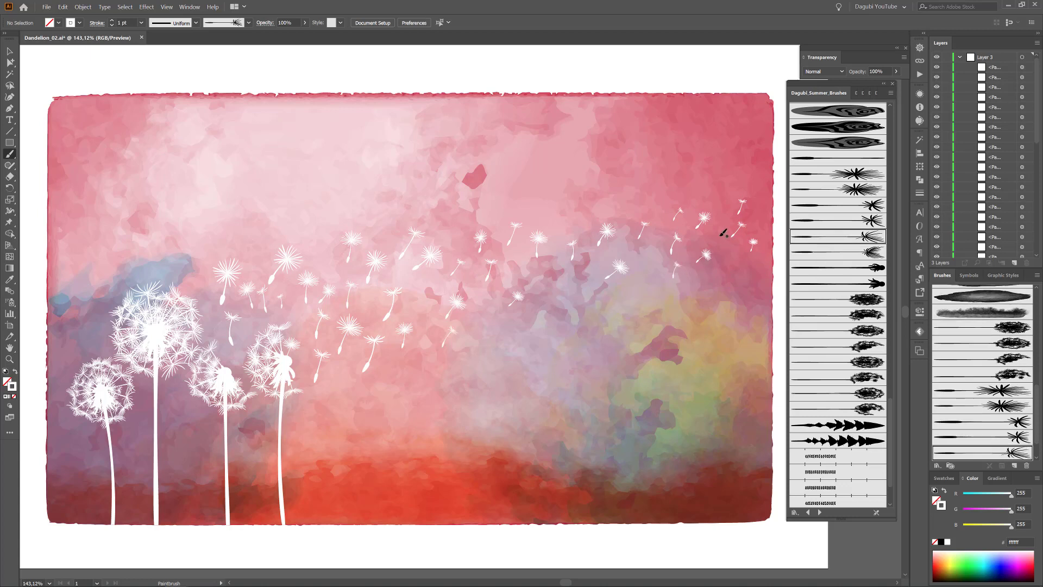
pyautogui.moveTo(721, 235)
pyautogui.mouseDown()
pyautogui.moveTo(723, 222)
pyautogui.moveTo(761, 206)
pyautogui.mouseUp()
pyautogui.moveTo(643, 286); pyautogui.dragTo(649, 265)
pyautogui.moveTo(573, 294); pyautogui.dragTo(581, 271)
pyautogui.moveTo(487, 317); pyautogui.dragTo(477, 297)
pyautogui.moveTo(423, 358); pyautogui.dragTo(426, 334)
pyautogui.moveTo(341, 380); pyautogui.dragTo(359, 342)
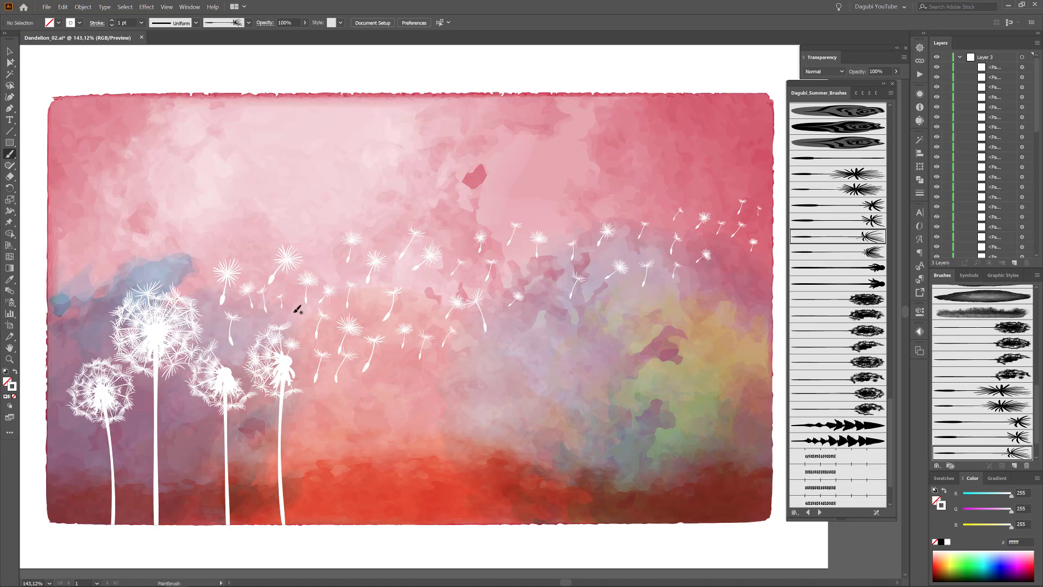
pyautogui.moveTo(328, 261); pyautogui.dragTo(321, 222)
pyautogui.moveTo(444, 230); pyautogui.dragTo(461, 201)
pyautogui.click(810, 251)
pyautogui.moveTo(566, 225); pyautogui.dragTo(576, 207)
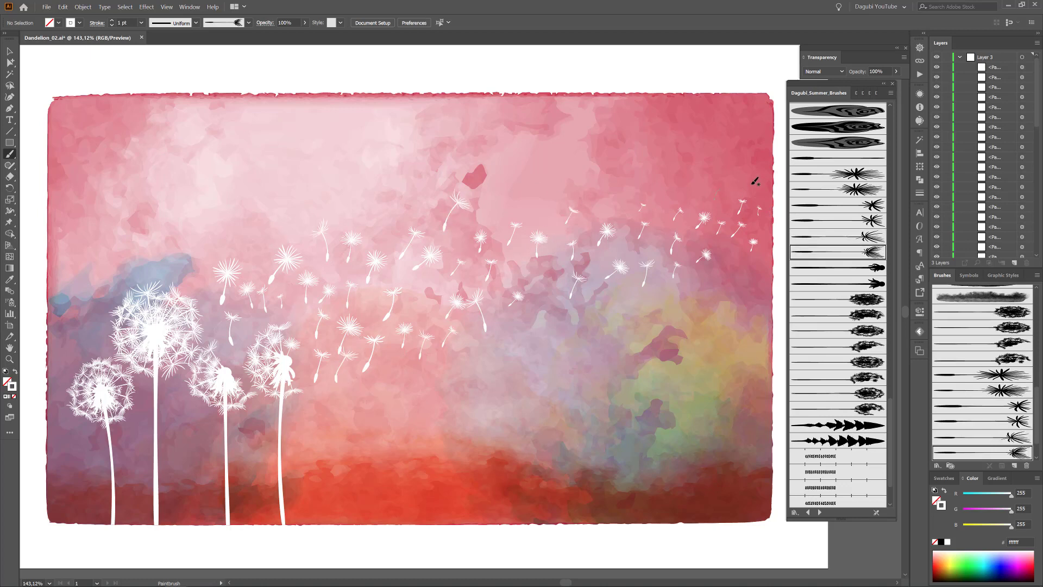
pyautogui.moveTo(716, 199); pyautogui.dragTo(720, 186)
pyautogui.moveTo(756, 188); pyautogui.dragTo(760, 177)
# Paint white grass blades with two grass brushes at the bottom left and between stems.
pyautogui.click(836, 425)
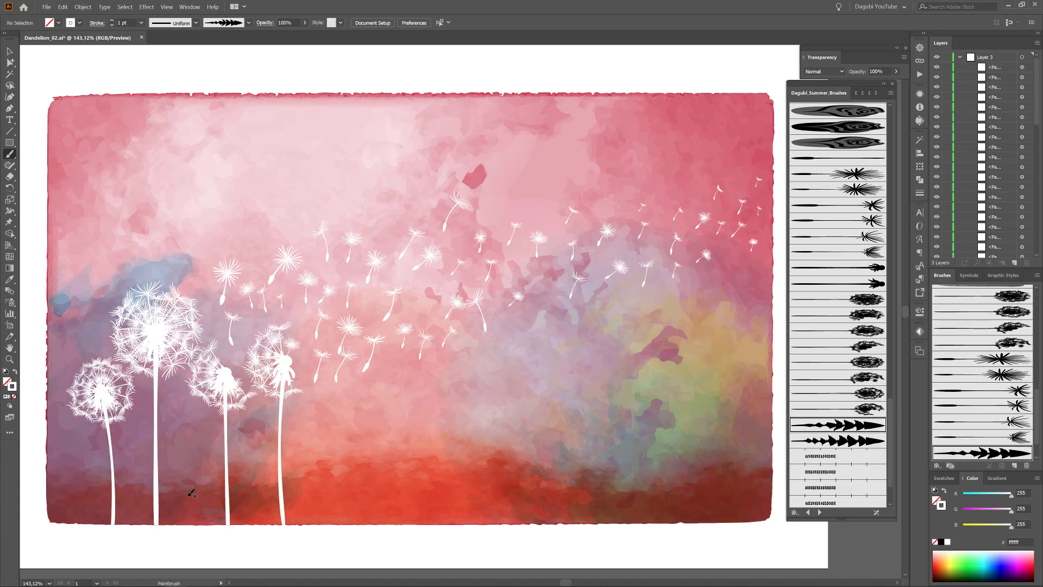
pyautogui.moveTo(85, 479); pyautogui.dragTo(80, 465)
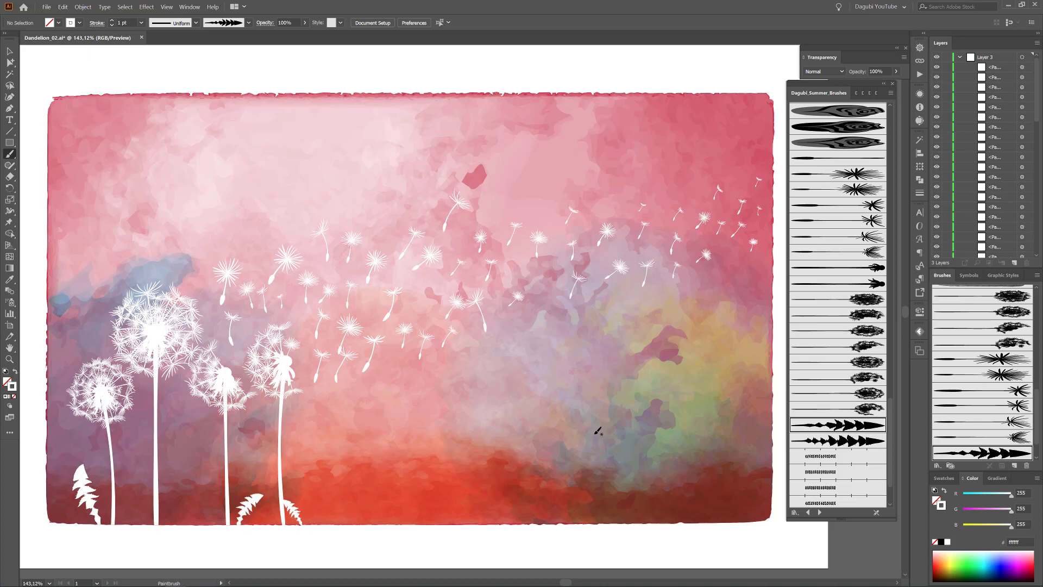
pyautogui.moveTo(292, 524); pyautogui.dragTo(299, 507)
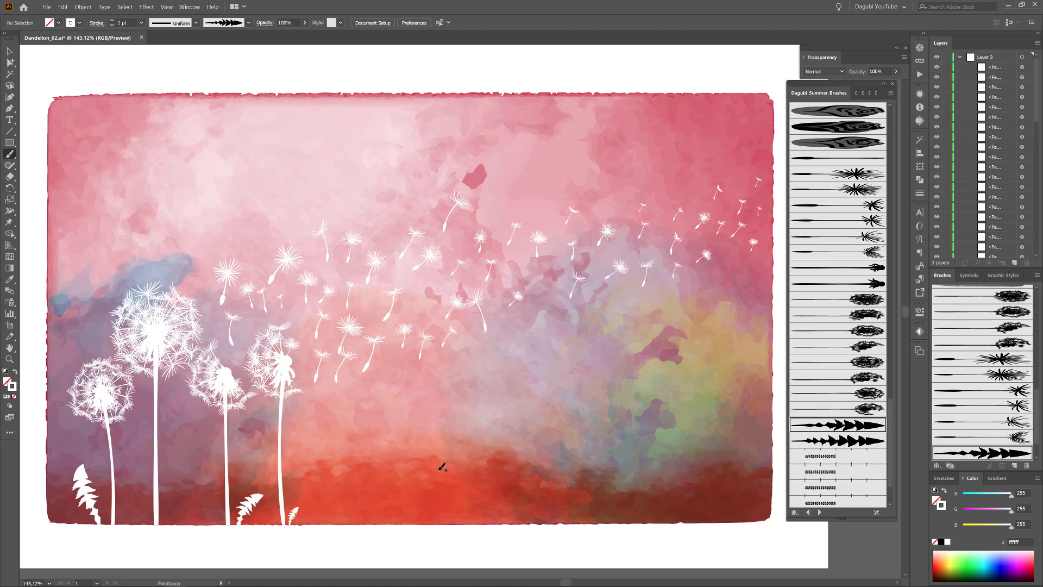
pyautogui.click(832, 443)
pyautogui.moveTo(220, 524)
pyautogui.mouseDown()
pyautogui.moveTo(204, 496)
pyautogui.moveTo(139, 481)
pyautogui.moveTo(130, 500)
pyautogui.moveTo(170, 503)
pyautogui.mouseUp()
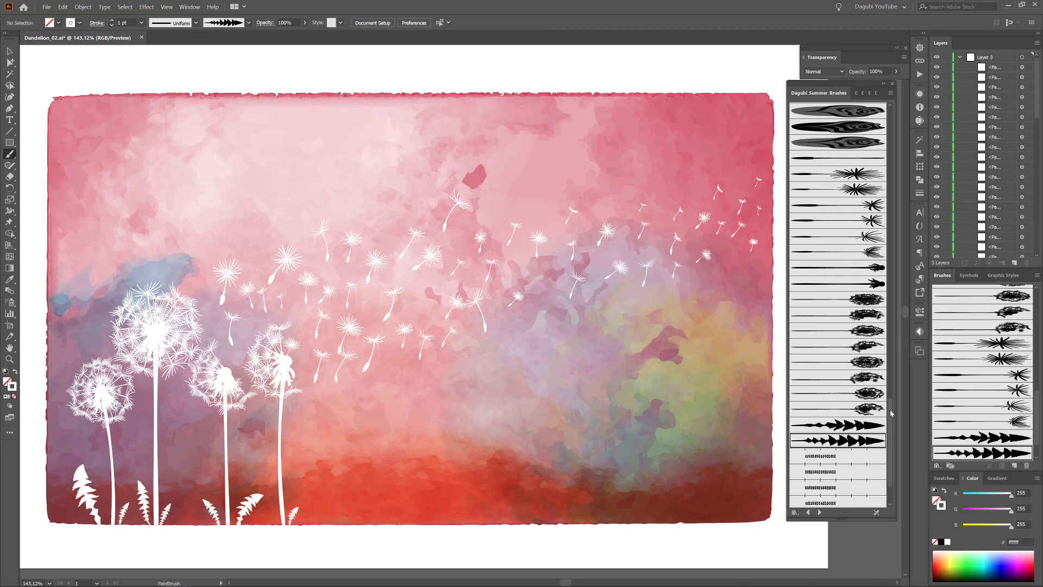
pyautogui.moveTo(890, 409); pyautogui.dragTo(890, 119)
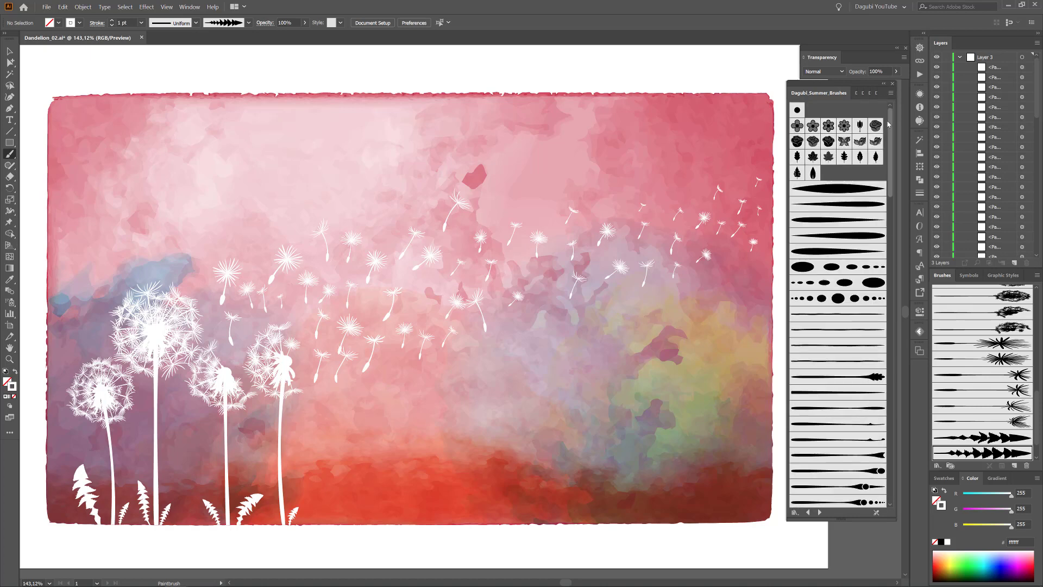
# Paint a thin stem rising from the grass and set its stroke weight to 0.5 pt.
pyautogui.click(842, 408)
pyautogui.moveTo(110, 536); pyautogui.dragTo(115, 514)
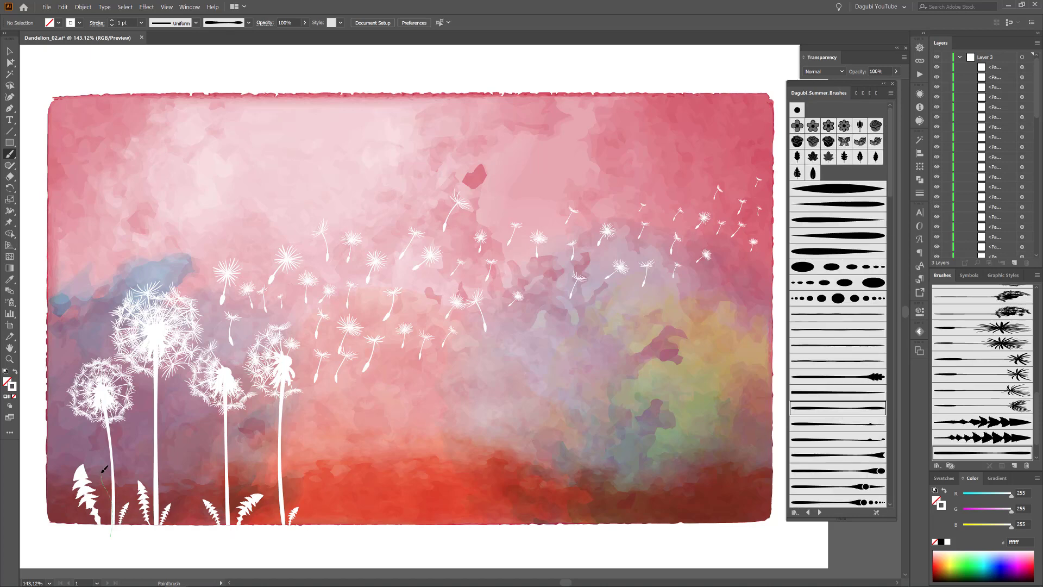
pyautogui.moveTo(104, 469); pyautogui.dragTo(100, 387)
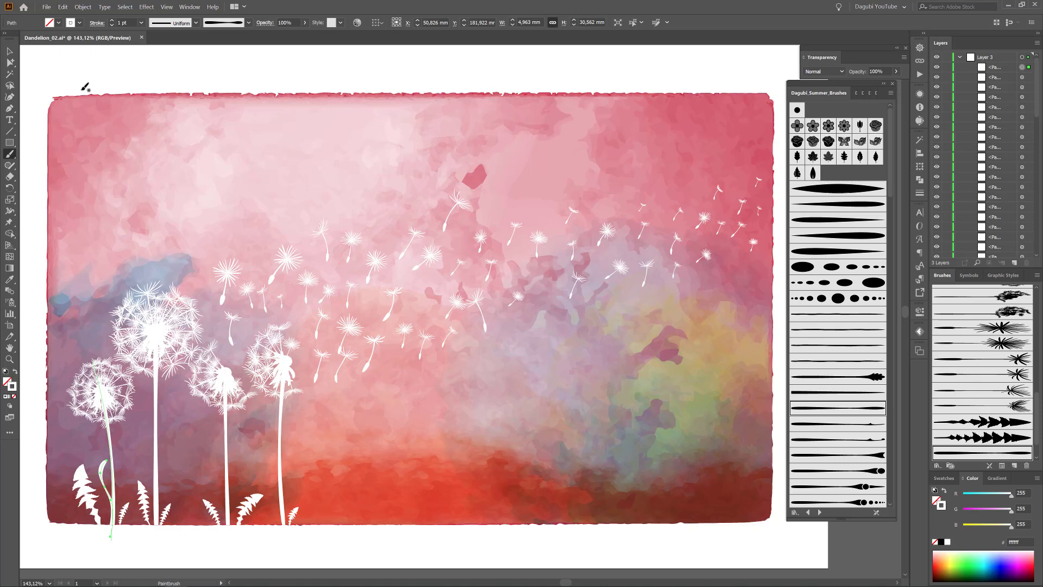
pyautogui.click(112, 25)
pyautogui.click(112, 25)
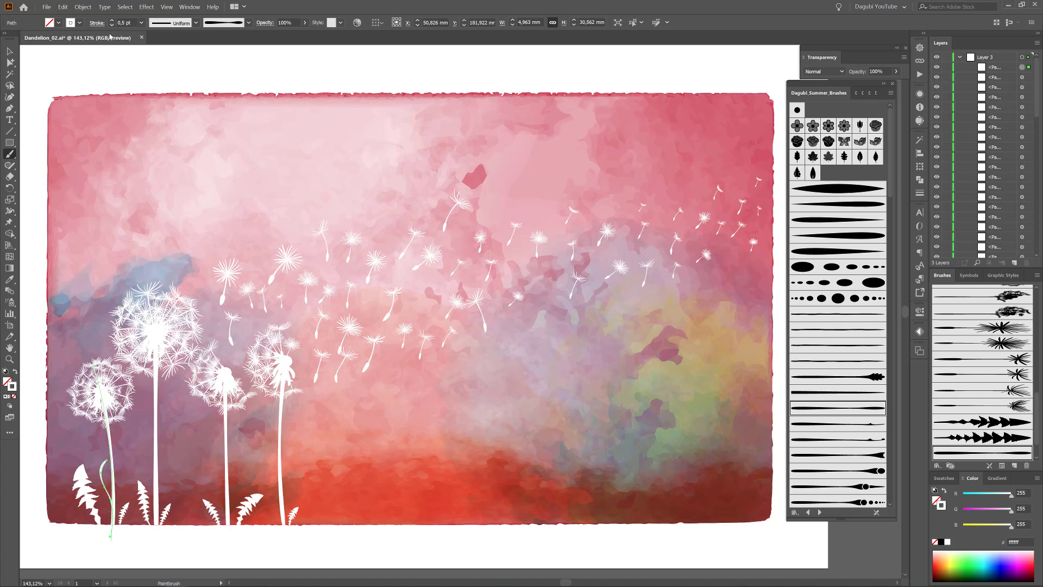
pyautogui.keyDown('ctrl'); pyautogui.click(70, 76); pyautogui.keyUp('ctrl')
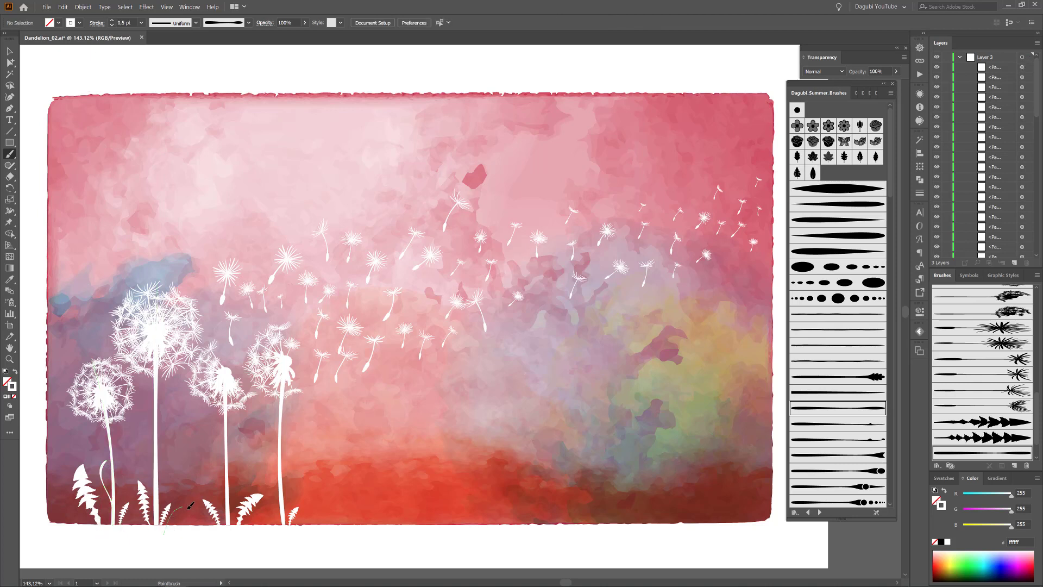
# Paint curled and curving stems along the bottom near the grass, redoing the first curl.
pyautogui.moveTo(182, 514); pyautogui.dragTo(186, 513)
pyautogui.hotkey('ctrl', 'z')
pyautogui.moveTo(185, 515); pyautogui.dragTo(187, 513)
pyautogui.moveTo(216, 480)
pyautogui.mouseDown()
pyautogui.moveTo(269, 476)
pyautogui.moveTo(274, 506)
pyautogui.moveTo(321, 508)
pyautogui.mouseUp()
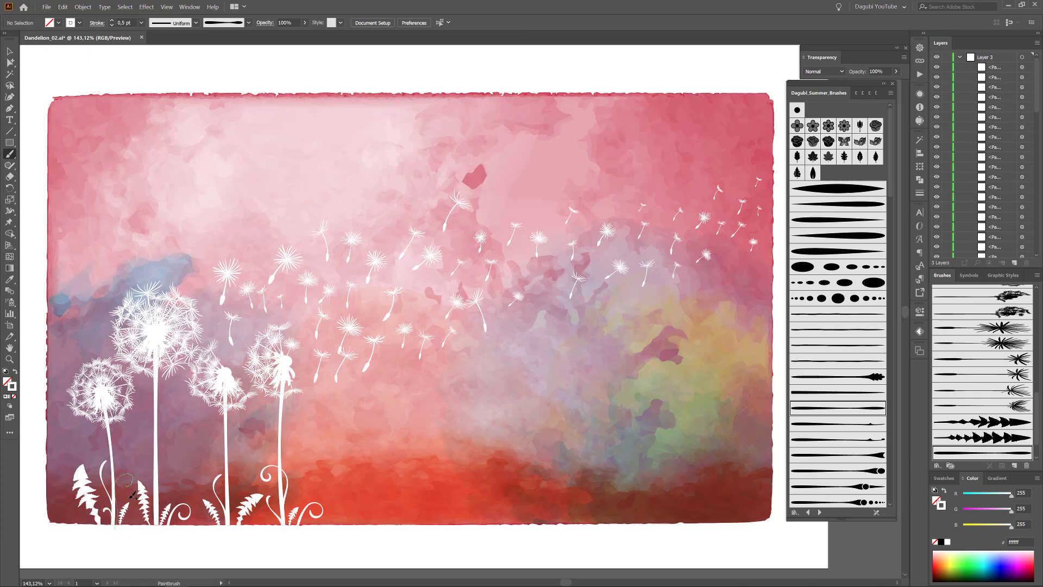
# Paint four curl strokes along the bottom, switching to another curl brush, then save the file.
pyautogui.moveTo(130, 497); pyautogui.dragTo(169, 490)
pyautogui.moveTo(325, 470); pyautogui.dragTo(328, 477)
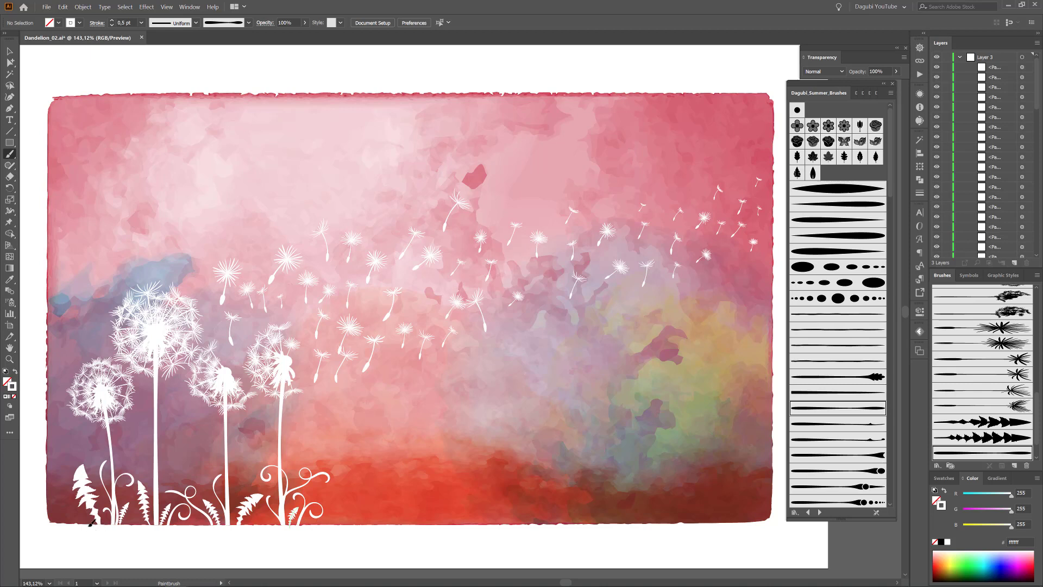
pyautogui.moveTo(58, 514); pyautogui.dragTo(60, 516)
pyautogui.click(866, 319)
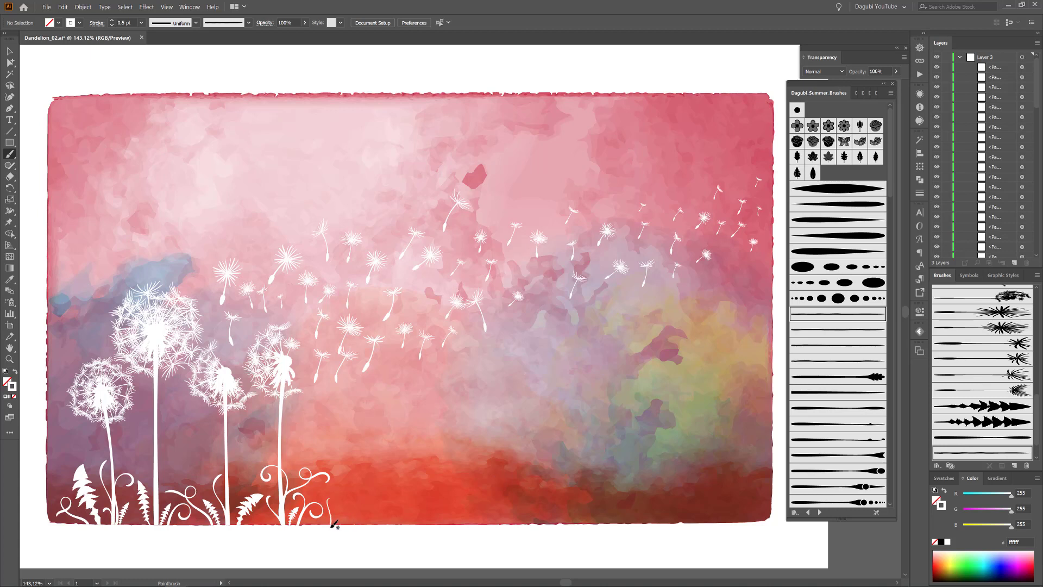
pyautogui.moveTo(341, 502); pyautogui.dragTo(363, 510)
pyautogui.hotkey('ctrl', 's')
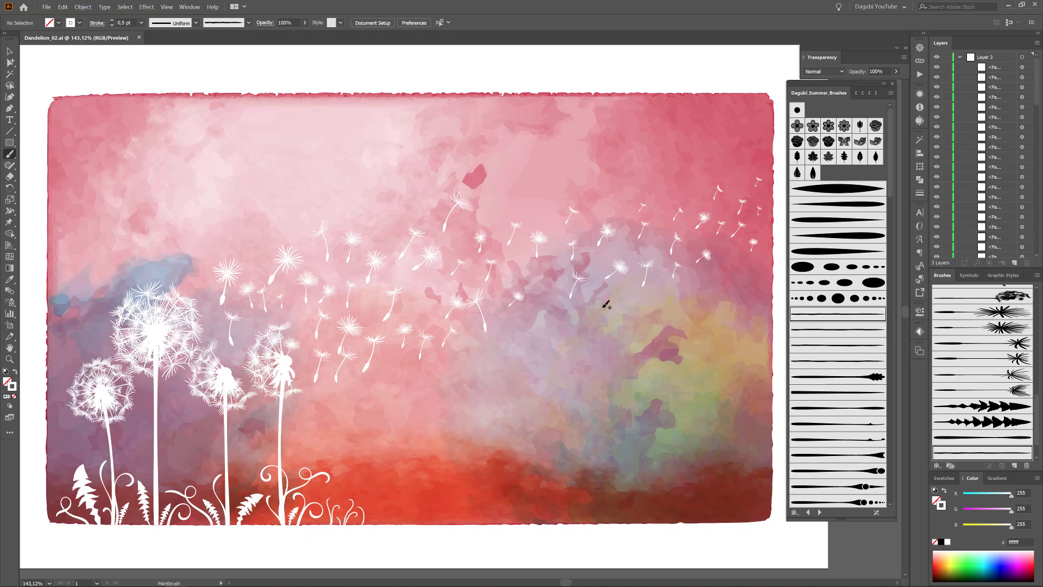
# Warp the upper-right and middle seeds into a smoother arc curving toward the upper right.
pyautogui.click(13, 211)
pyautogui.moveTo(13, 212); pyautogui.dragTo(38, 223)
pyautogui.doubleClick(11, 212)
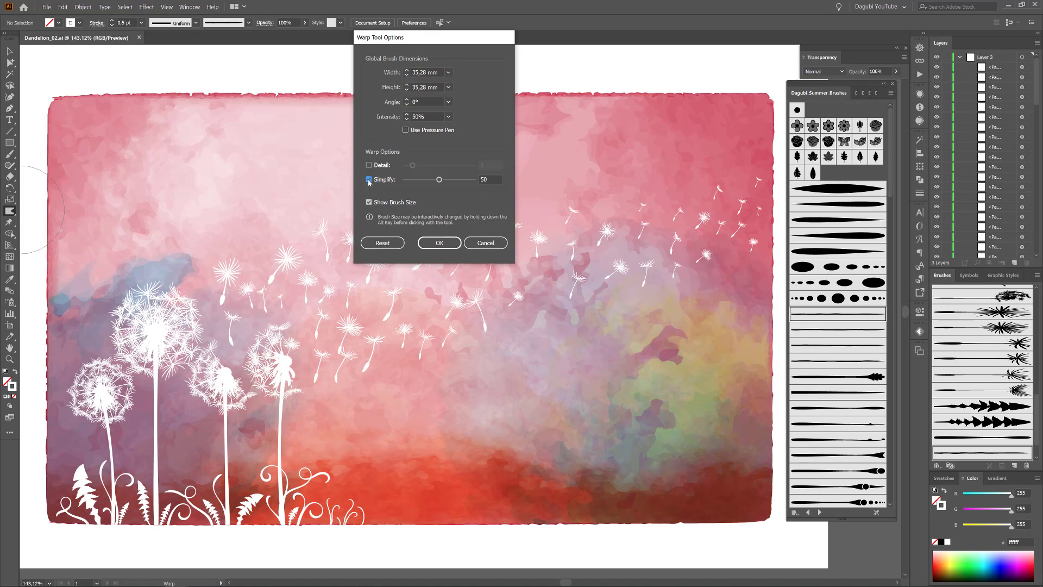
pyautogui.click(440, 243)
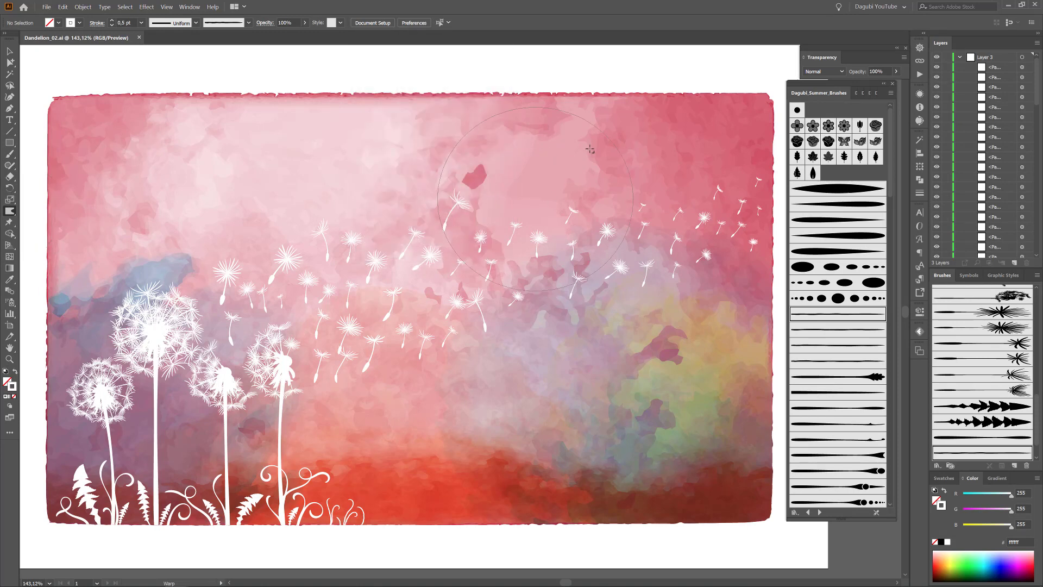
pyautogui.moveTo(490, 233)
pyautogui.mouseDown()
pyautogui.moveTo(715, 217)
pyautogui.moveTo(758, 198)
pyautogui.mouseUp()
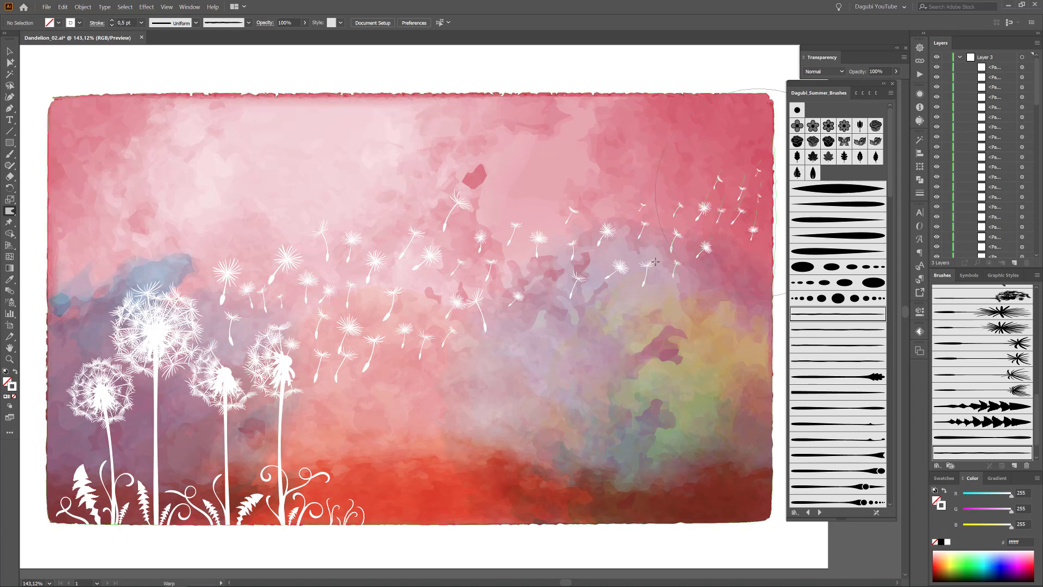
pyautogui.moveTo(655, 262)
pyautogui.mouseDown()
pyautogui.moveTo(491, 251)
pyautogui.moveTo(454, 163)
pyautogui.mouseUp()
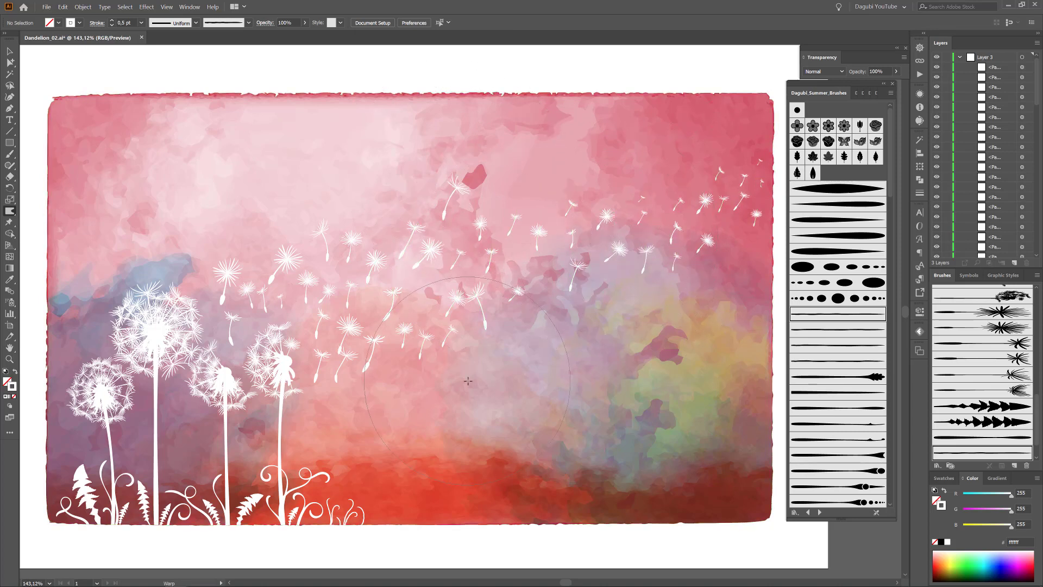
pyautogui.moveTo(618, 247); pyautogui.dragTo(620, 219)
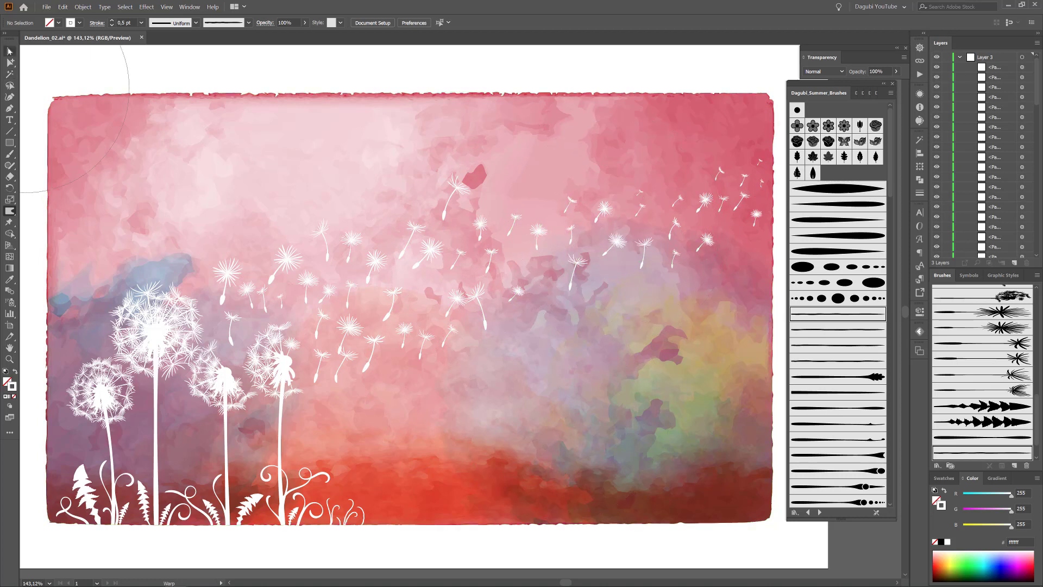
pyautogui.click(9, 51)
# Save the file, collapse Layer 3, and unlock and target Layer 1.
pyautogui.hotkey('ctrl', 's')
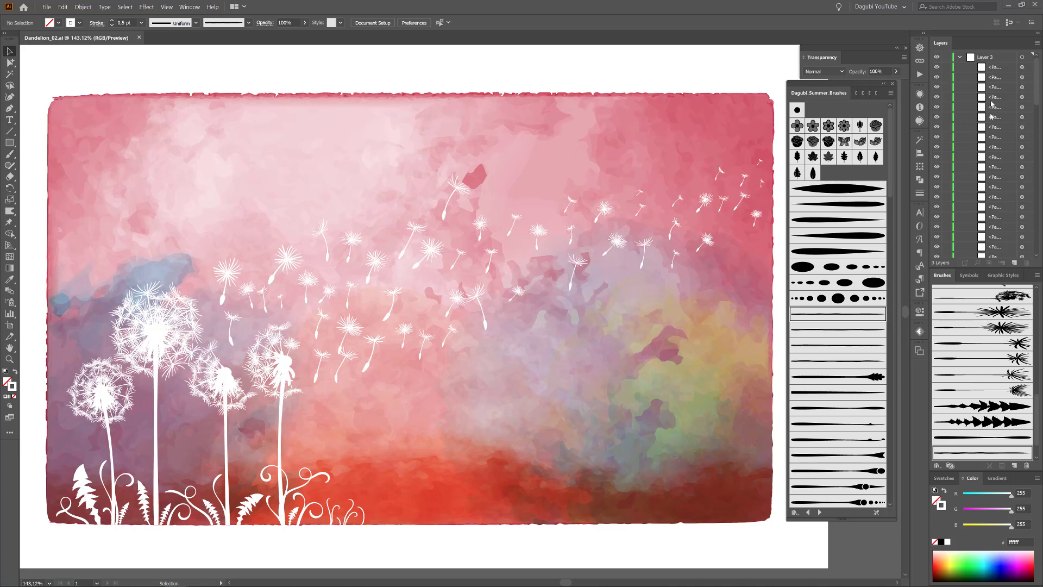
pyautogui.click(960, 58)
pyautogui.click(947, 77)
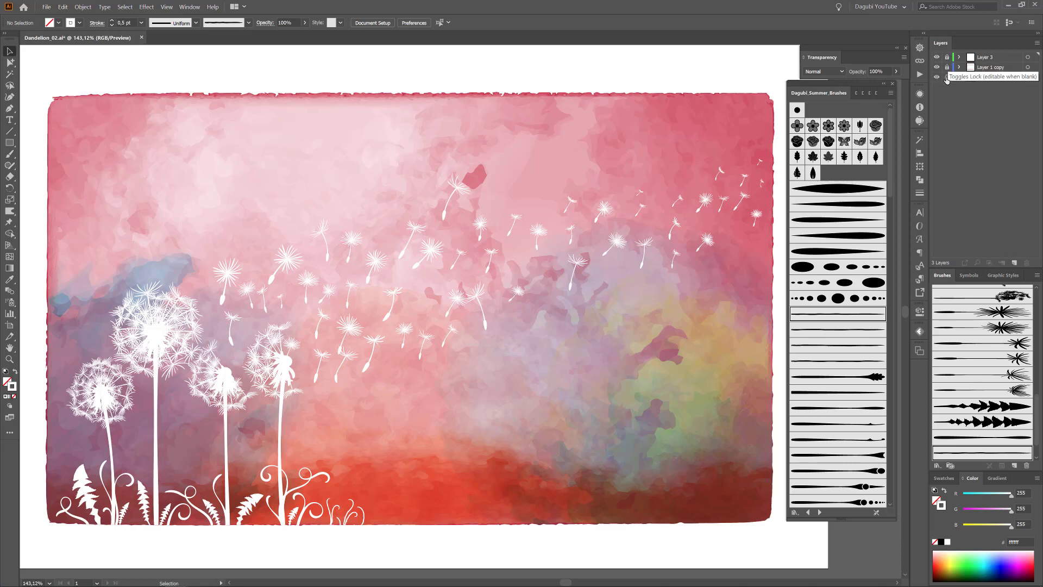
pyautogui.click(1005, 77)
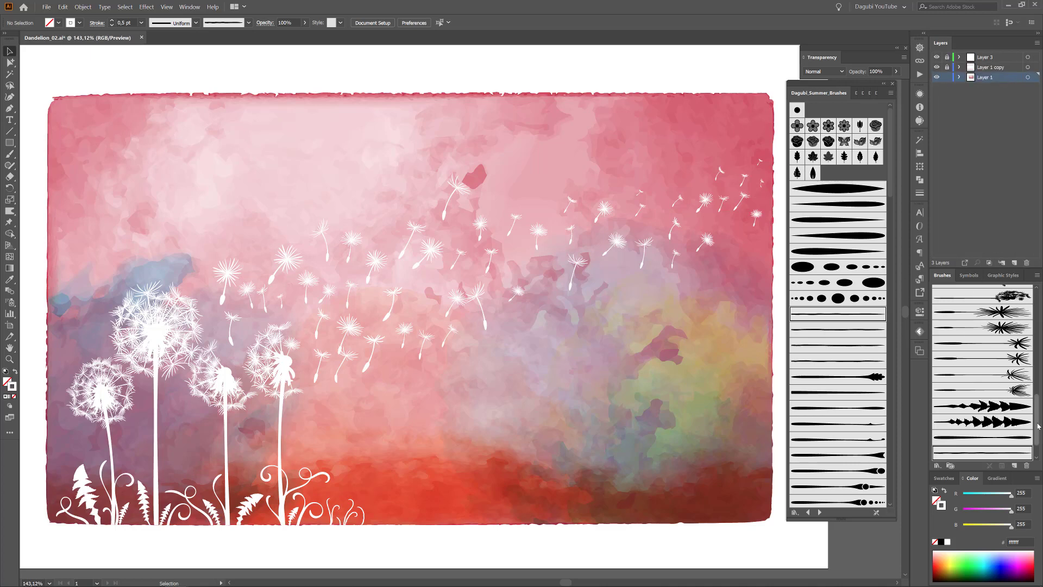
# Choose the Stamps_Washes_060 wash brush with stroke colour 0094f0 and Multiply blending.
pyautogui.moveTo(1037, 418); pyautogui.dragTo(1038, 356)
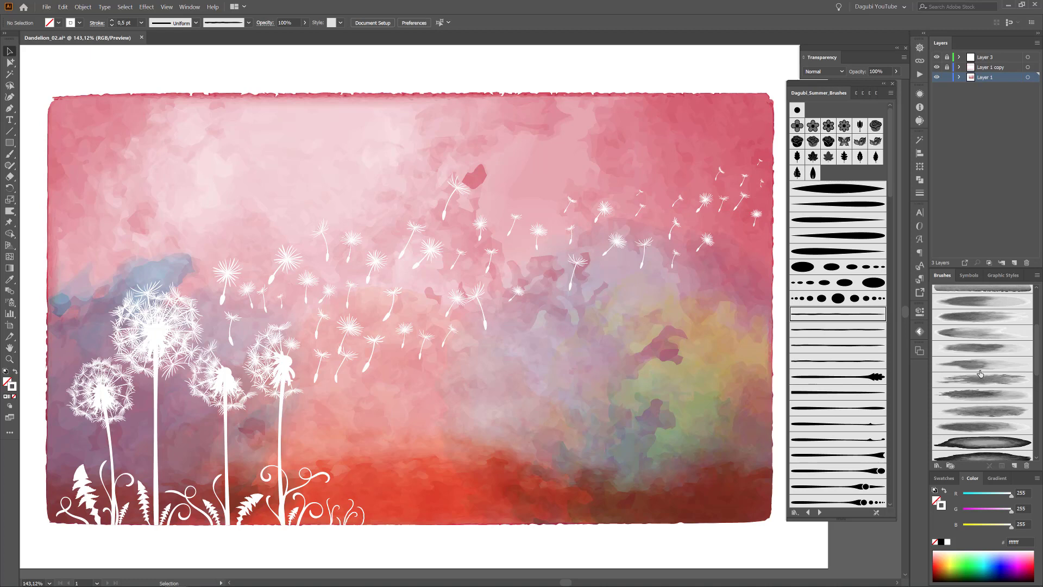
pyautogui.click(980, 333)
pyautogui.click(992, 562)
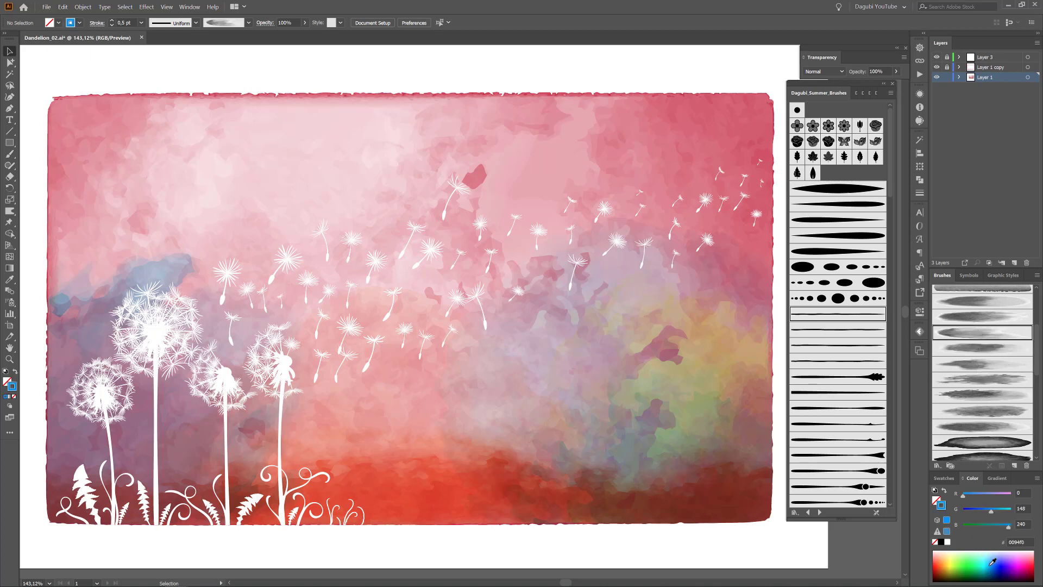
pyautogui.click(818, 72)
pyautogui.click(821, 102)
pyautogui.scroll(-3, 366, 144)
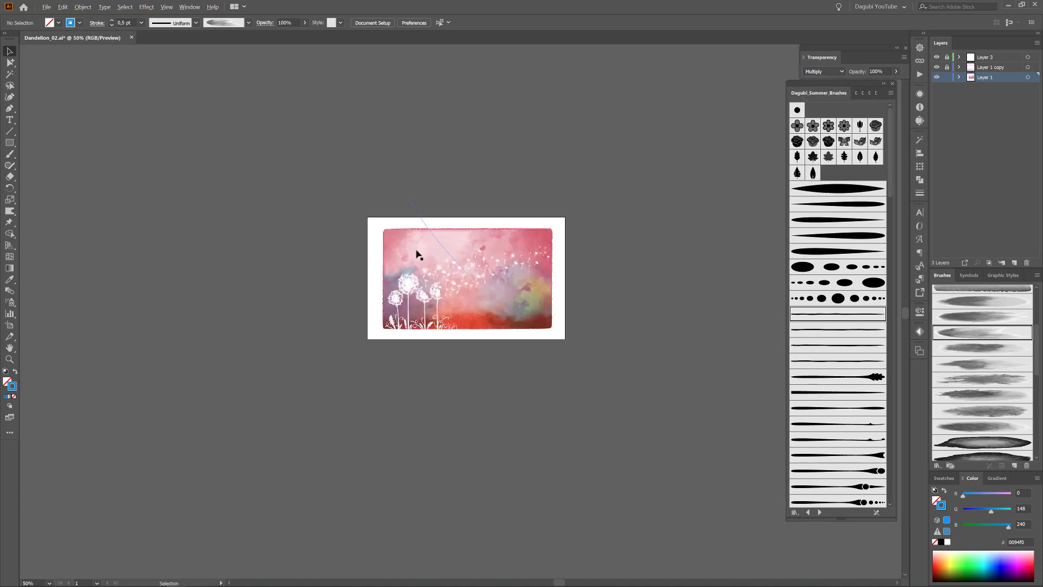
pyautogui.scroll(2, 415, 251)
# Paint a 10 pt watercolour wash behind the dandelions, move it left, and tint it teal (B 136).
pyautogui.press('b')
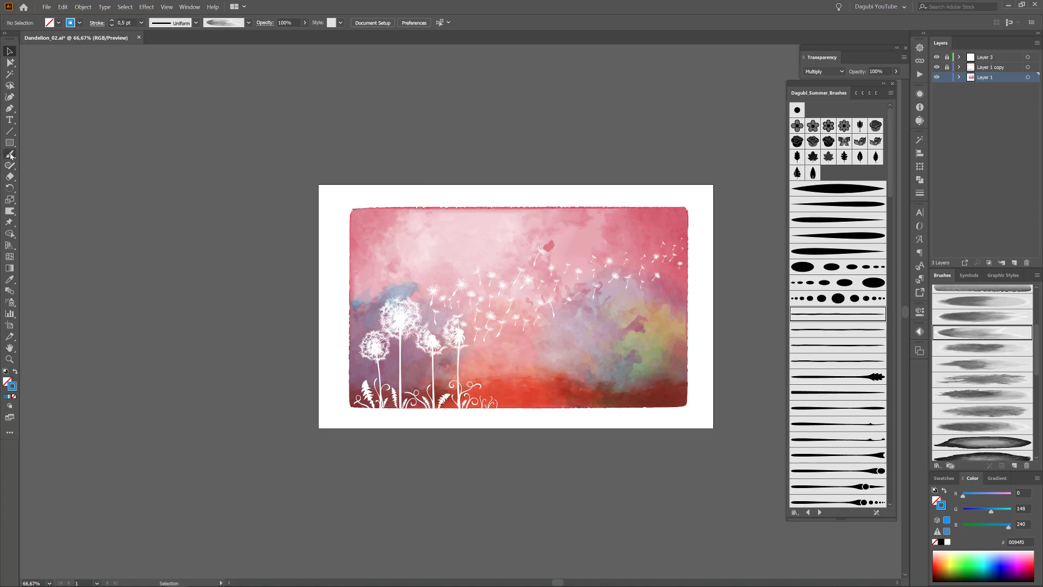
pyautogui.moveTo(478, 254); pyautogui.dragTo(476, 258)
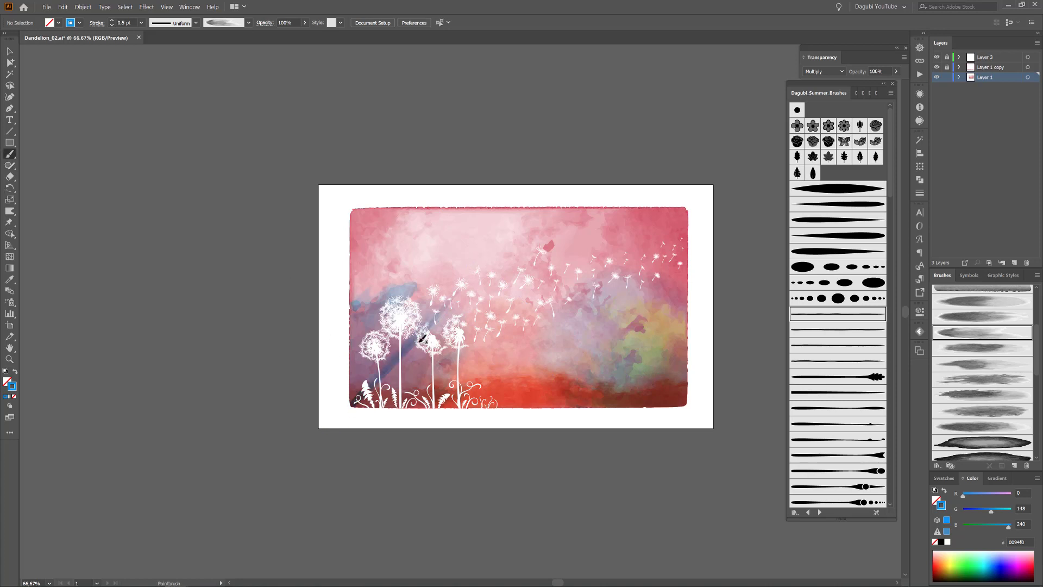
pyautogui.click(112, 21)
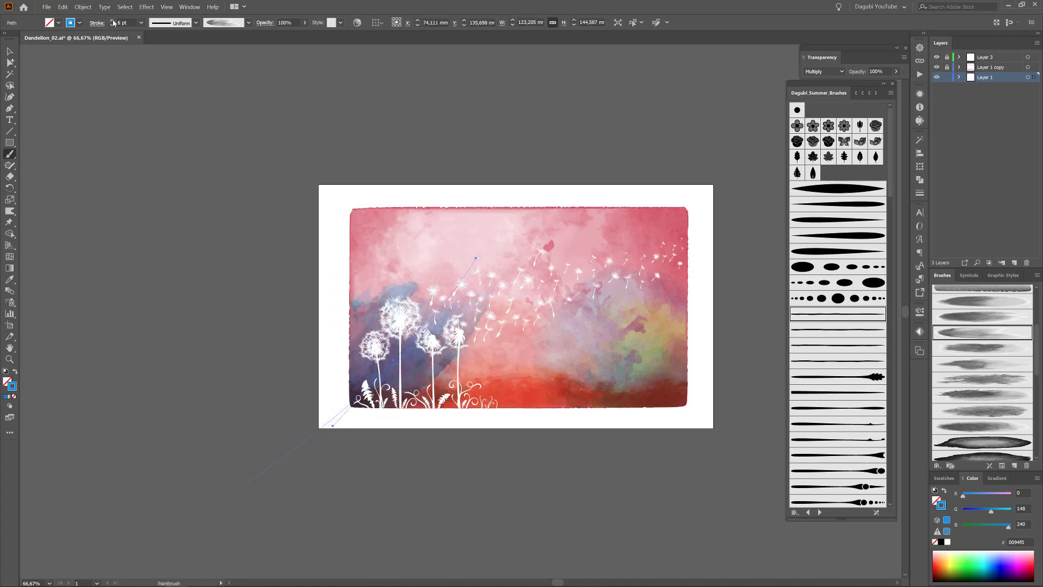
pyautogui.click(112, 21)
pyautogui.click(112, 21)
pyautogui.click(112, 21)
pyautogui.click(998, 381)
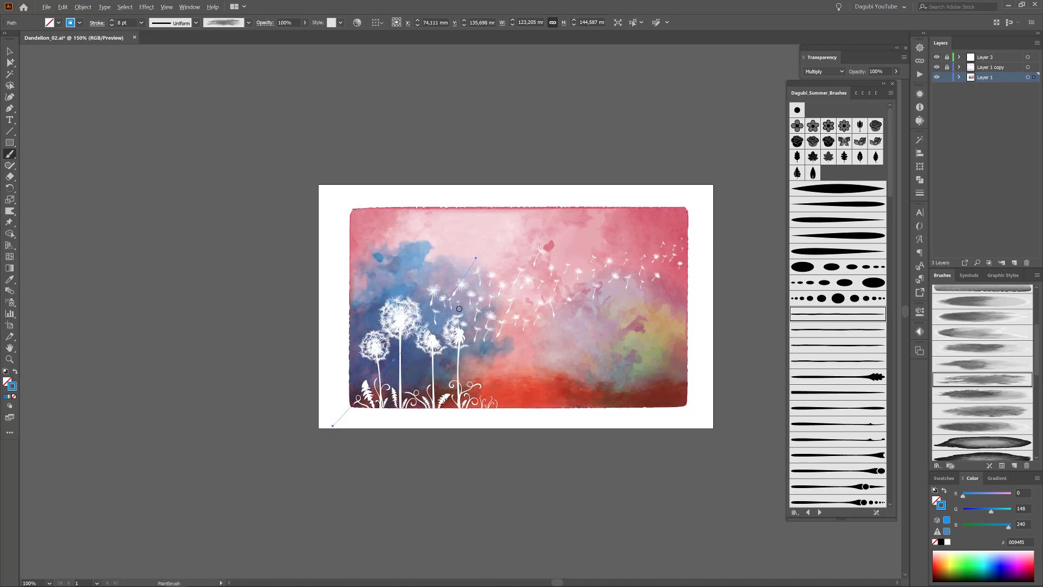
pyautogui.hotkey('ctrl', '+')
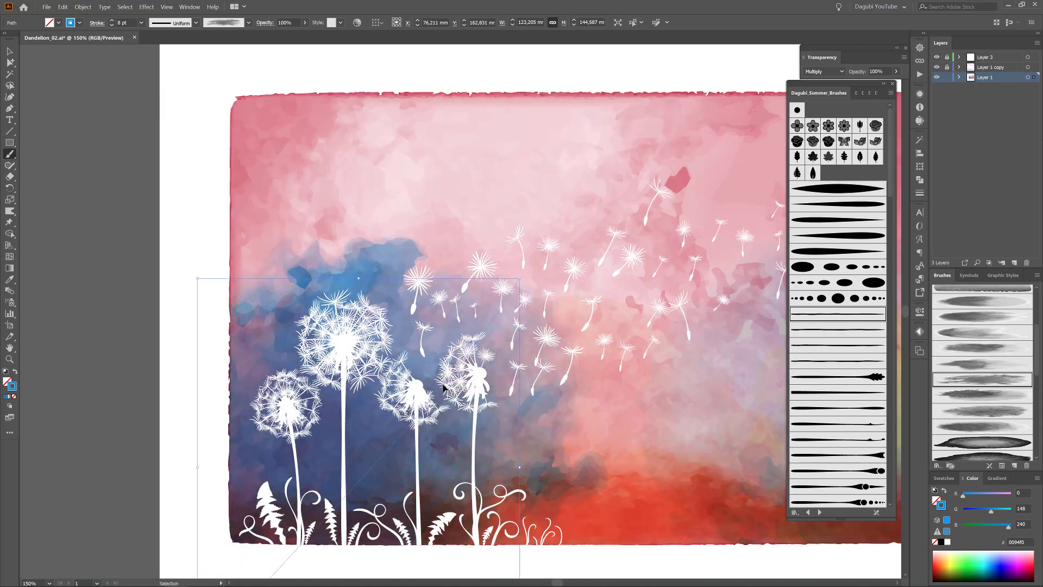
pyautogui.click(111, 20)
pyautogui.moveTo(329, 295); pyautogui.dragTo(304, 278)
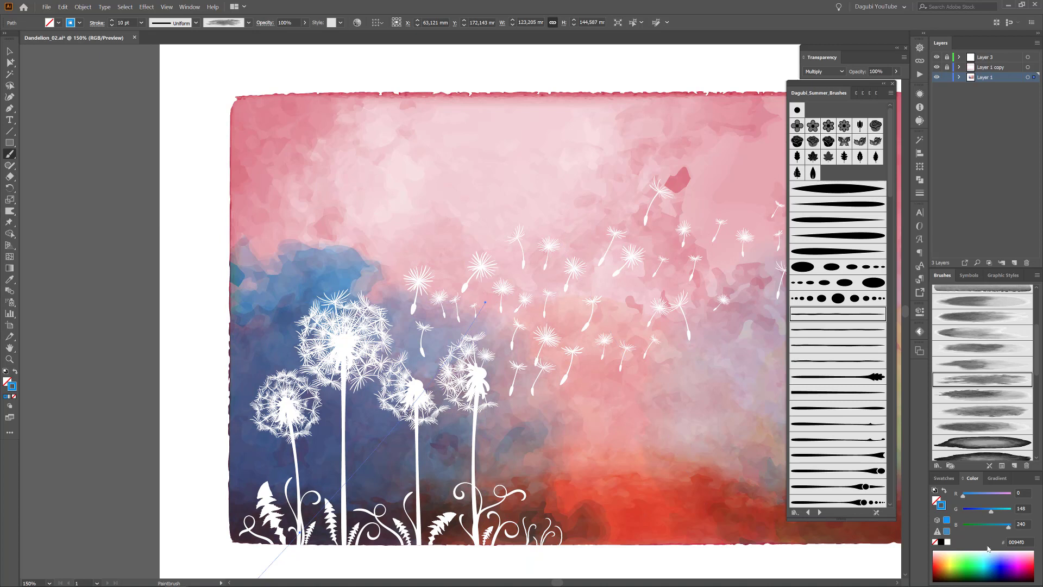
pyautogui.moveTo(1008, 528); pyautogui.dragTo(987, 528)
# Rotate the teal wash stroke and nudge it left, behind the left dandelions.
pyautogui.press('v')
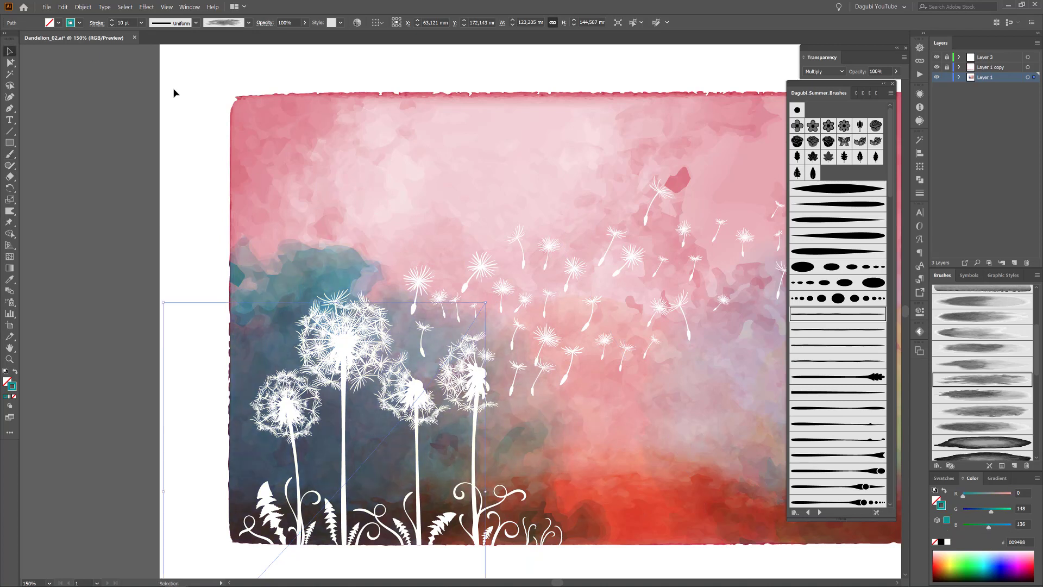
pyautogui.moveTo(484, 295); pyautogui.dragTo(431, 234)
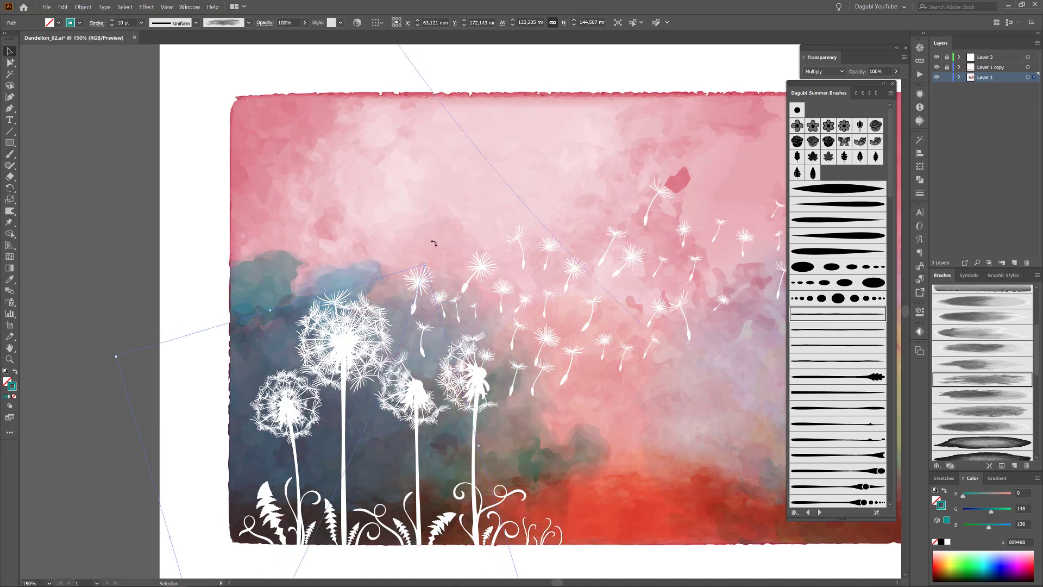
pyautogui.moveTo(263, 357); pyautogui.dragTo(258, 366)
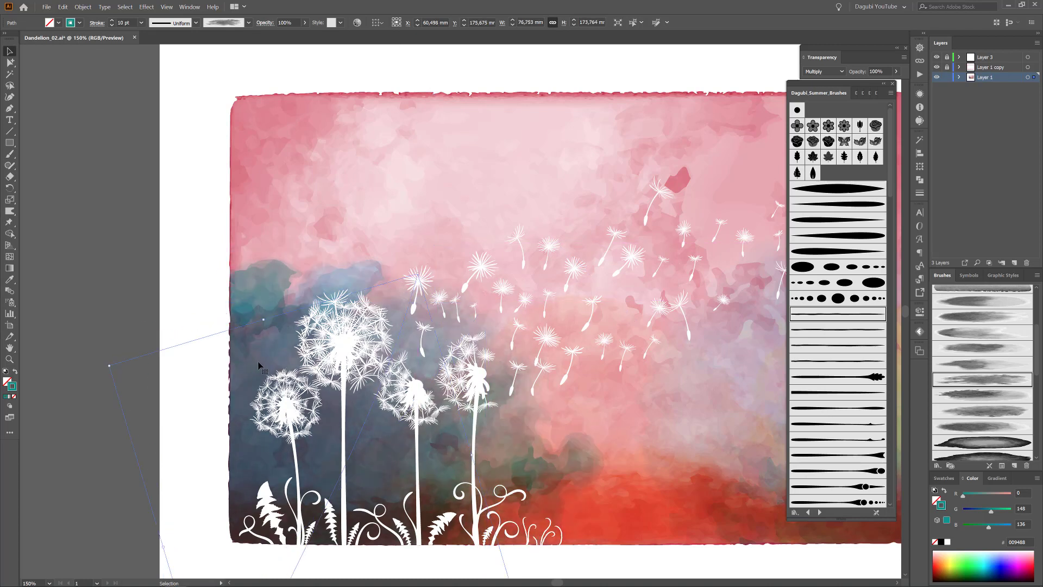
pyautogui.moveTo(255, 361); pyautogui.dragTo(245, 360)
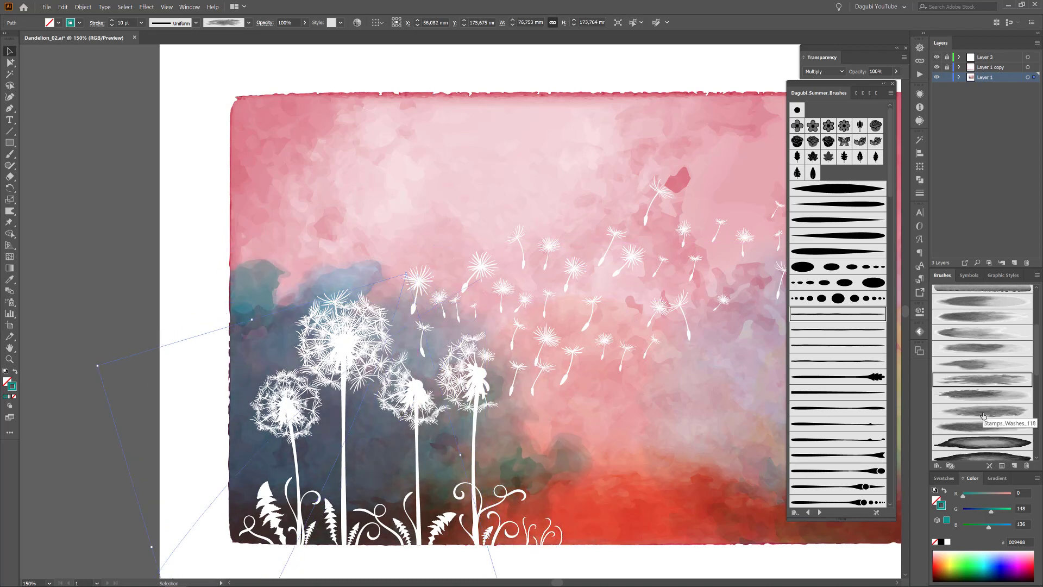
pyautogui.hotkey('ctrl', '0')
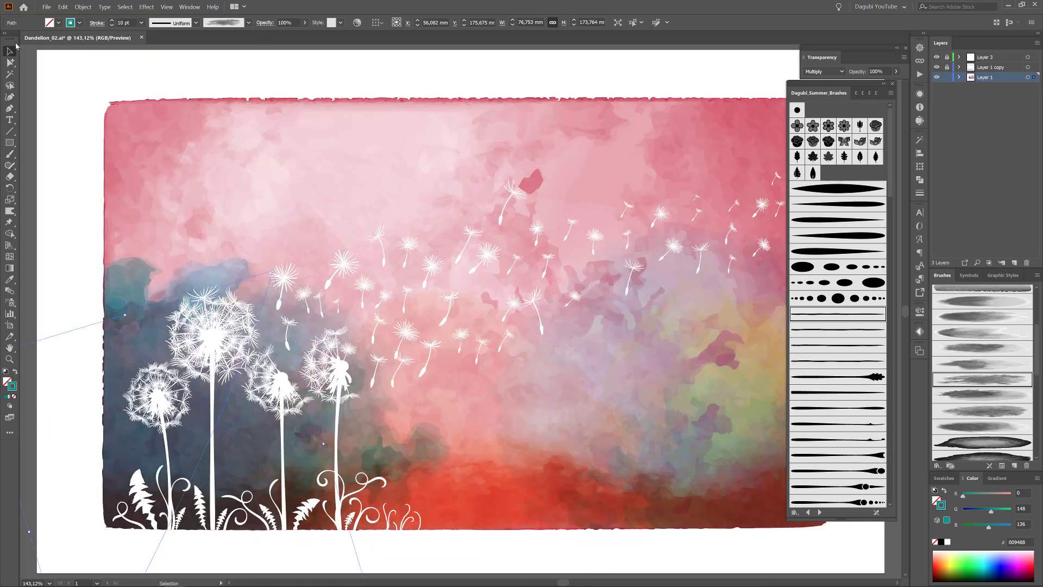
# Apply a soft Dagubi_Stamps_Washes brush to the teal stroke, then reposition, rotate and resize it.
pyautogui.click(869, 93)
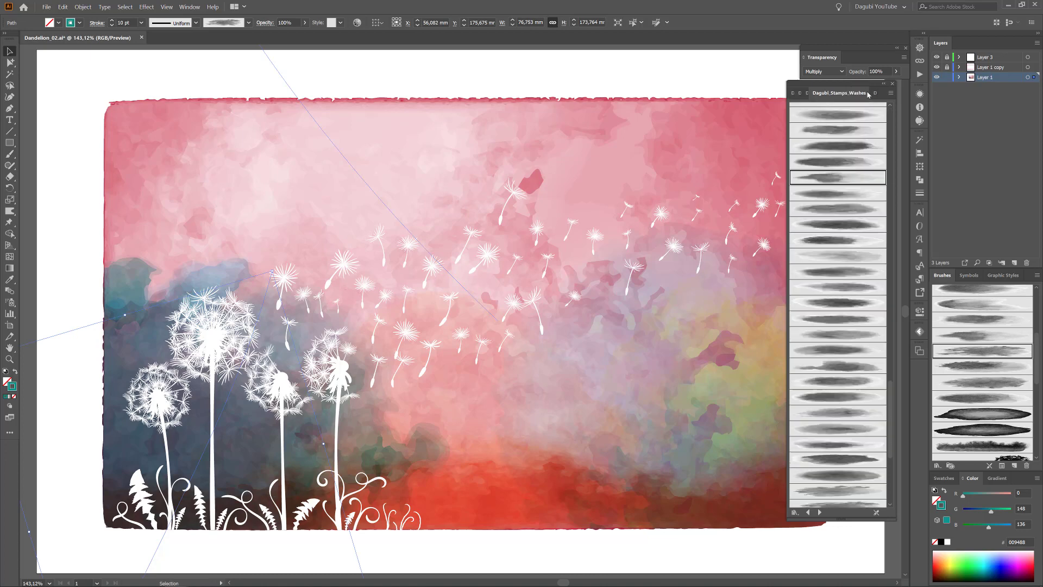
pyautogui.scroll(-3, 856, 380)
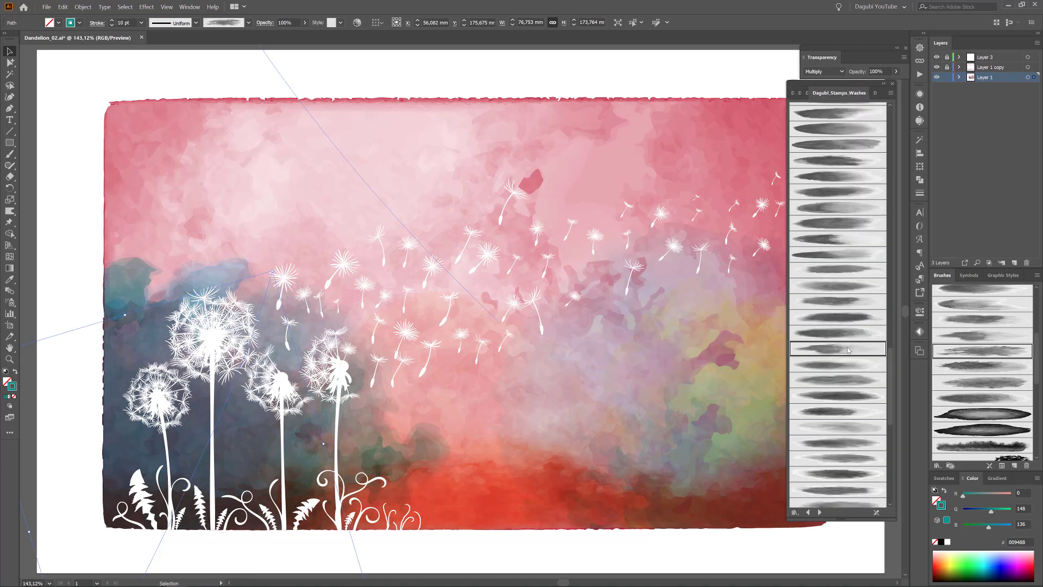
pyautogui.scroll(-3, 847, 337)
pyautogui.click(842, 191)
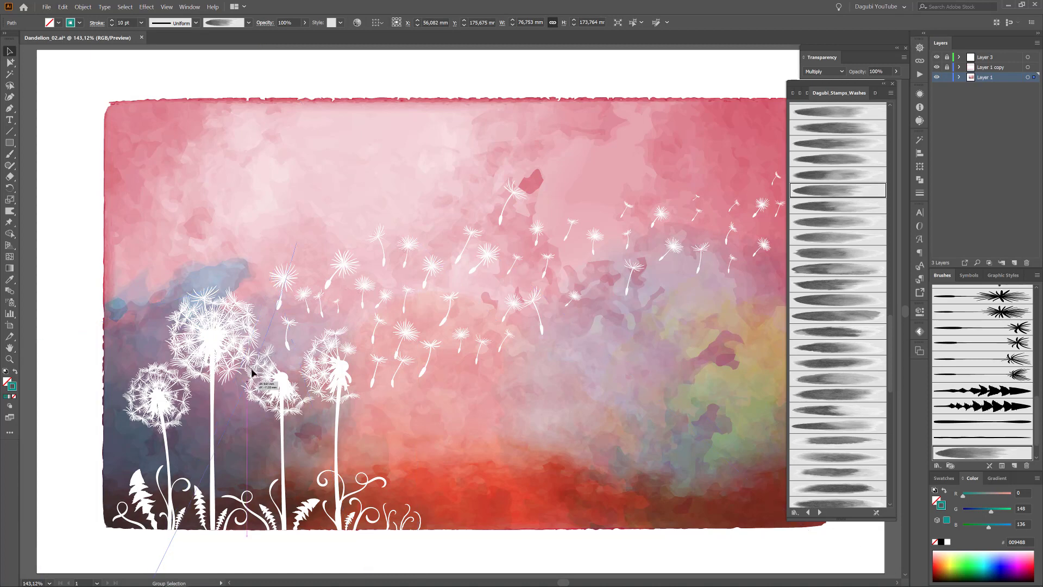
pyautogui.moveTo(256, 367); pyautogui.dragTo(287, 320)
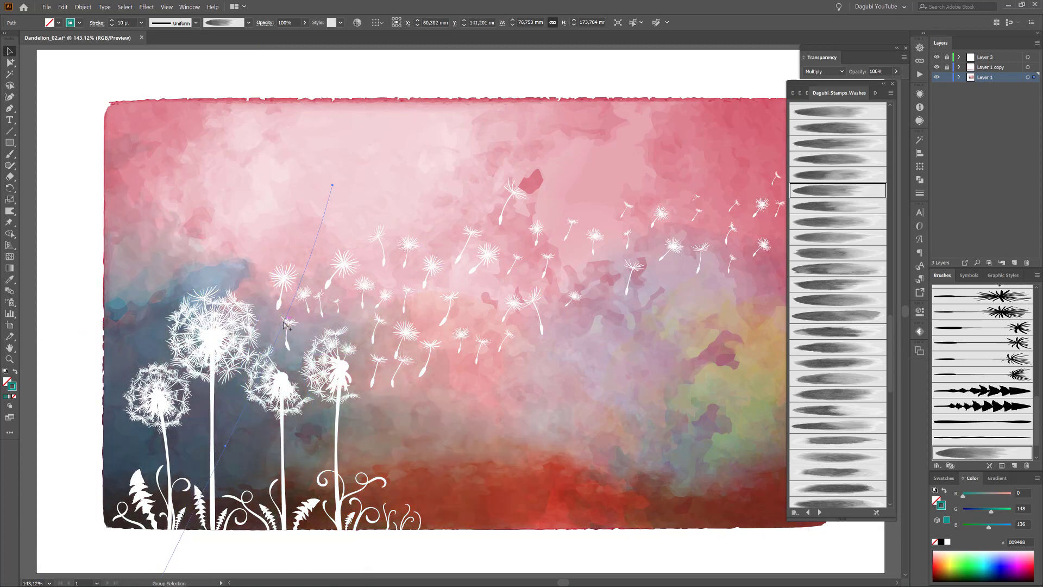
pyautogui.moveTo(333, 185); pyautogui.dragTo(376, 211)
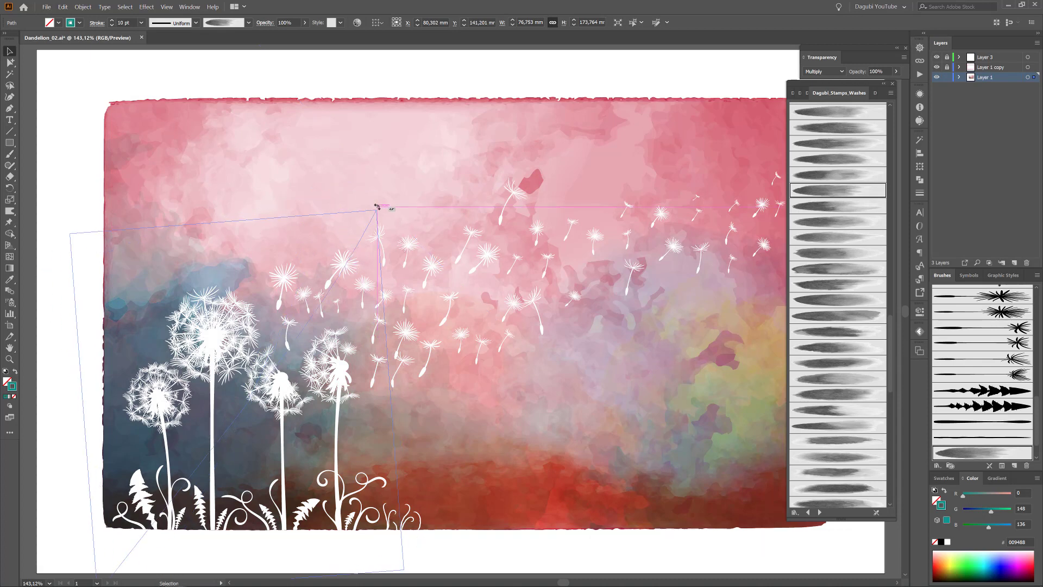
# Check the wash path's visibility in Layer 1, close the brush library, and unlock Layer 1 copy.
pyautogui.click(959, 77)
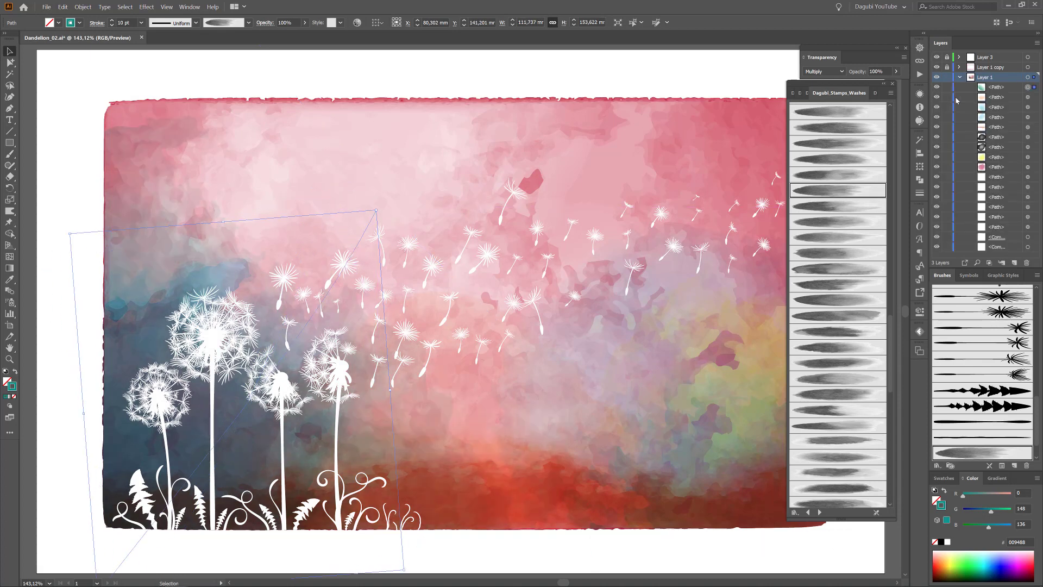
pyautogui.click(937, 88)
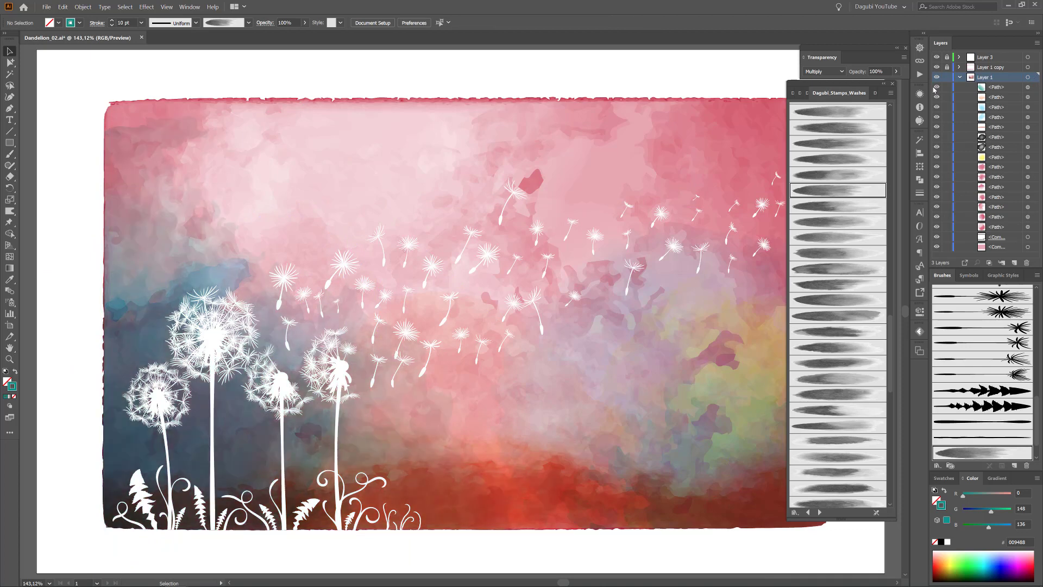
pyautogui.click(892, 84)
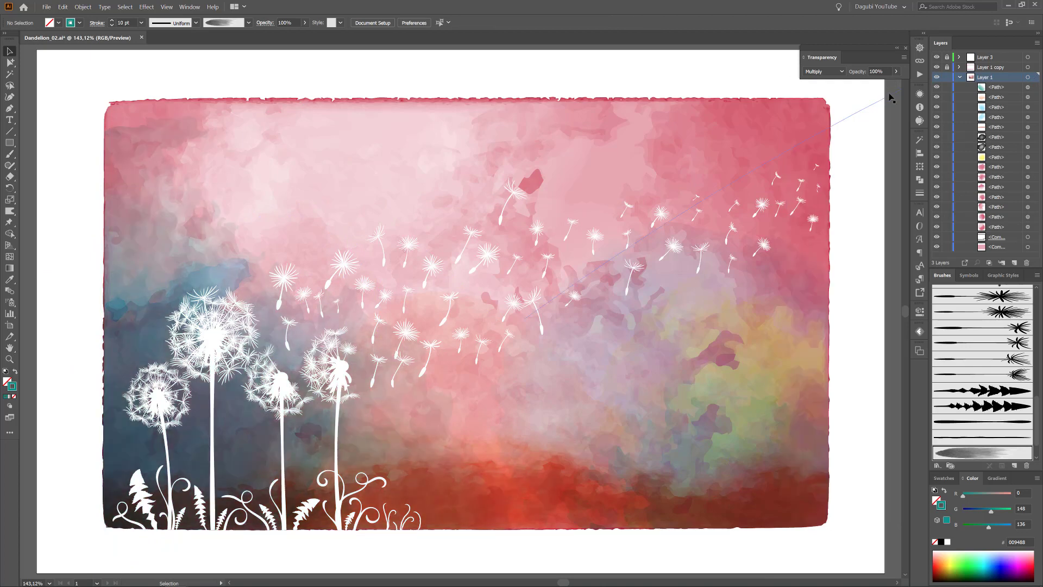
pyautogui.click(960, 78)
pyautogui.click(947, 68)
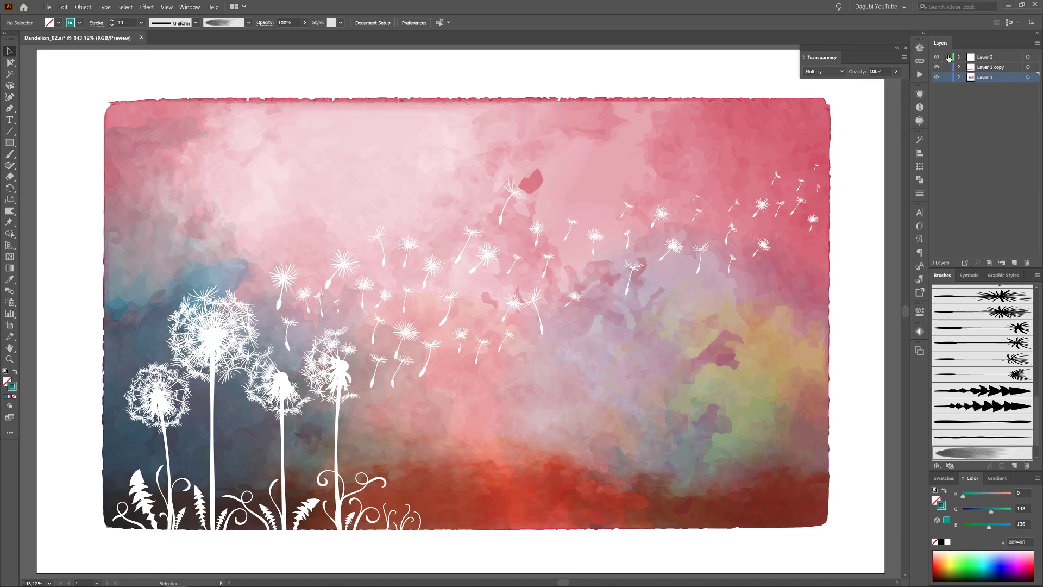
# Delete an unwanted brush from the Brushes panel and lock all three layers.
pyautogui.rightClick(1022, 293)
pyautogui.click(978, 317)
pyautogui.moveTo(1038, 395)
pyautogui.mouseDown()
pyautogui.moveTo(1036, 348)
pyautogui.moveTo(1038, 429)
pyautogui.mouseUp()
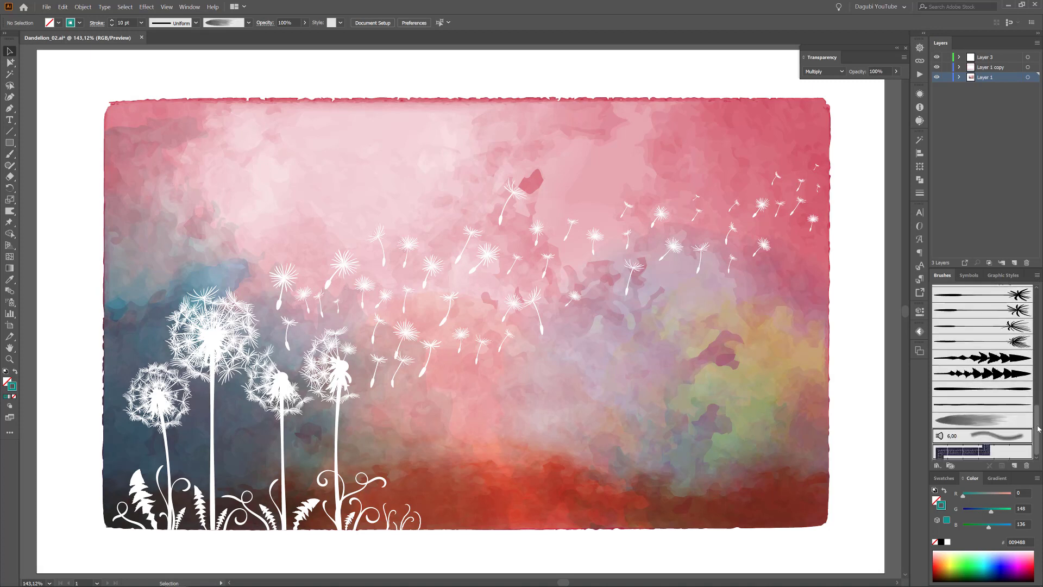
pyautogui.click(1027, 465)
pyautogui.click(524, 309)
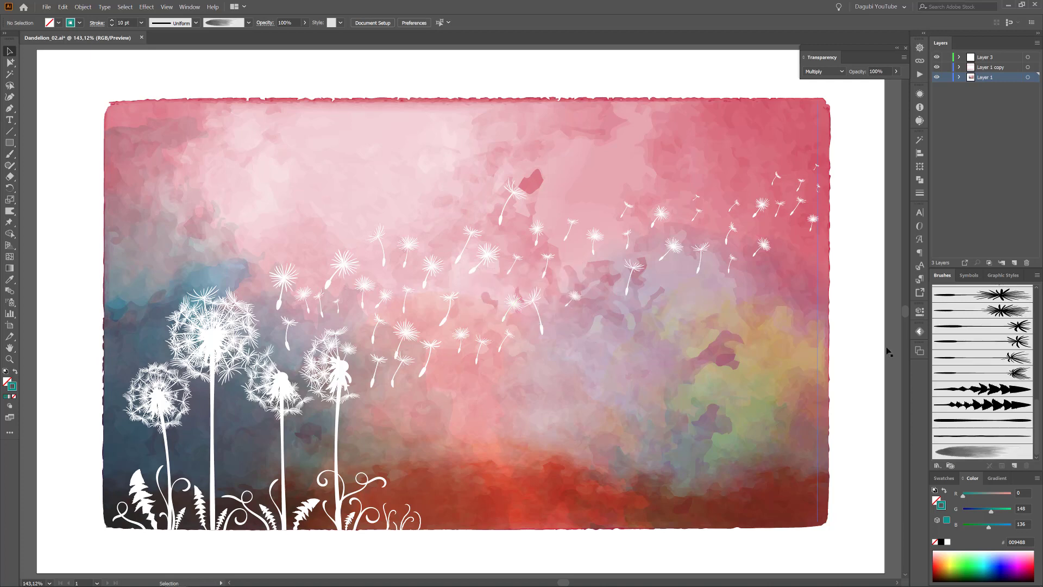
pyautogui.moveTo(1039, 365)
pyautogui.mouseDown()
pyautogui.moveTo(1038, 428)
pyautogui.moveTo(1038, 318)
pyautogui.mouseUp()
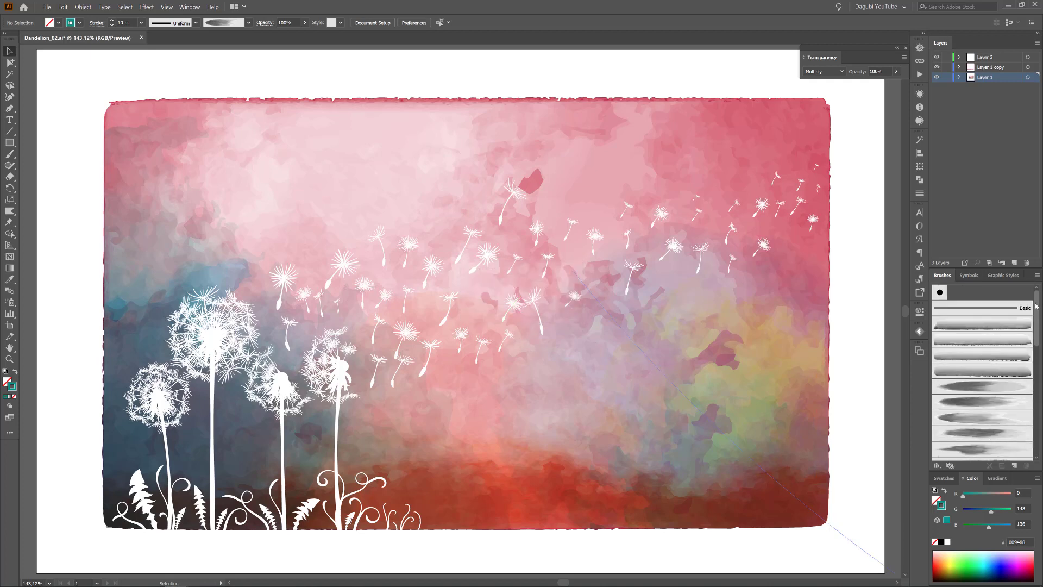
pyautogui.moveTo(947, 77); pyautogui.dragTo(947, 57)
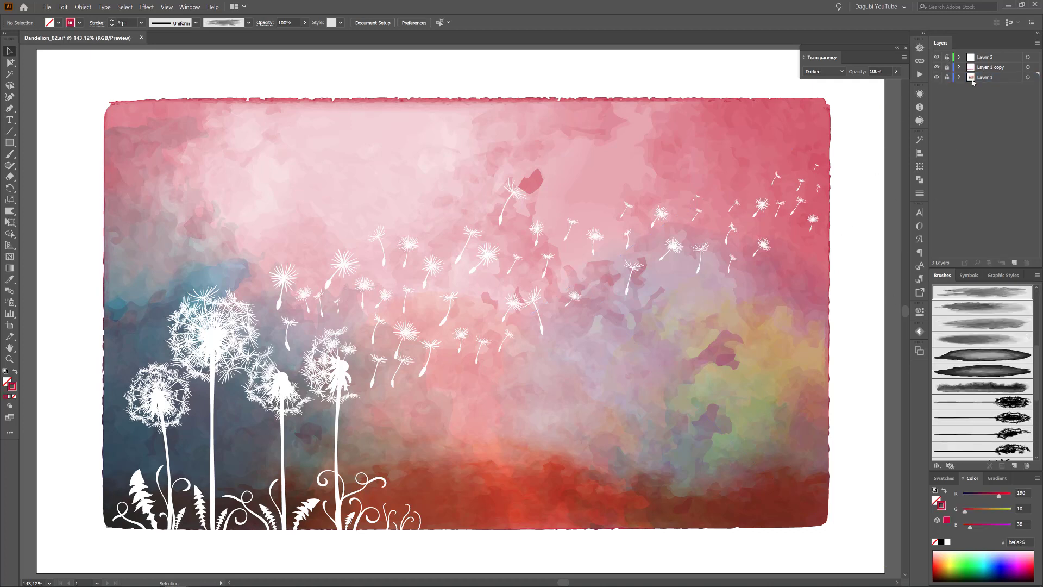
# Unlock Layer 1, rotate the pink wash path across the sky, then relock Layer 1.
pyautogui.click(958, 77)
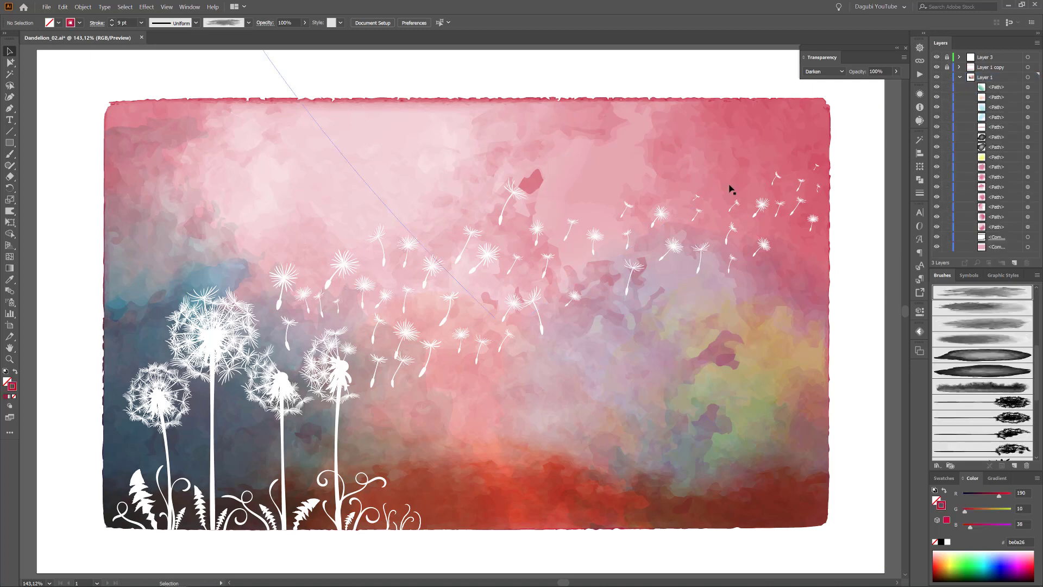
pyautogui.click(936, 168)
pyautogui.click(936, 176)
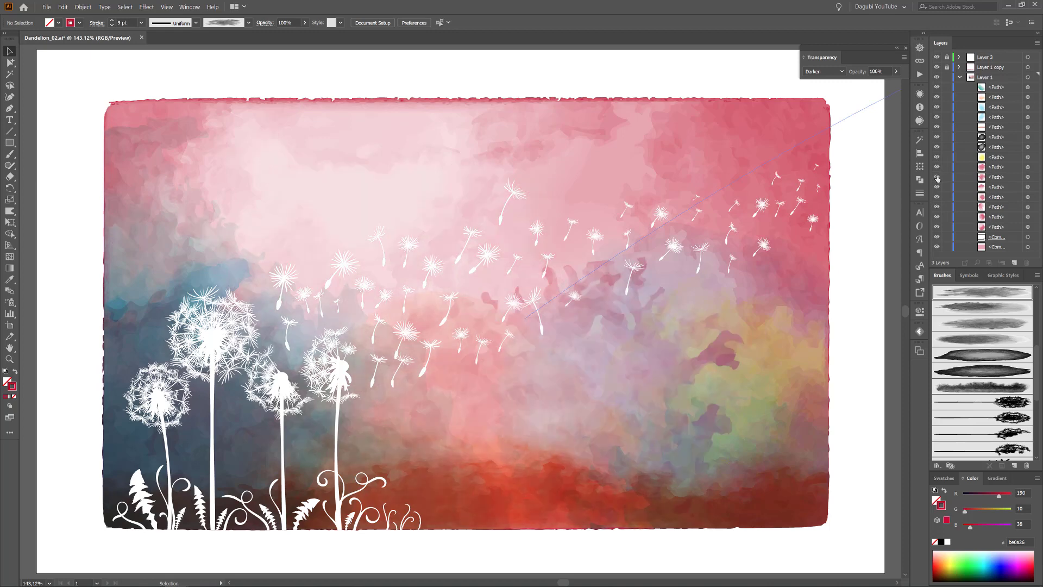
pyautogui.click(1028, 176)
pyautogui.moveTo(505, 414)
pyautogui.mouseDown()
pyautogui.moveTo(527, 345)
pyautogui.moveTo(554, 324)
pyautogui.mouseUp()
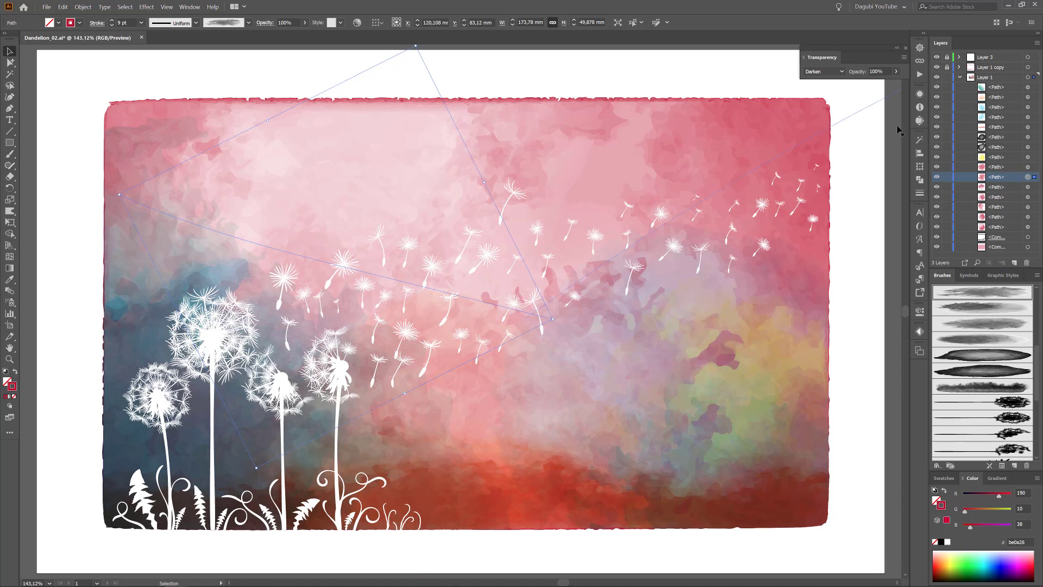
pyautogui.click(948, 78)
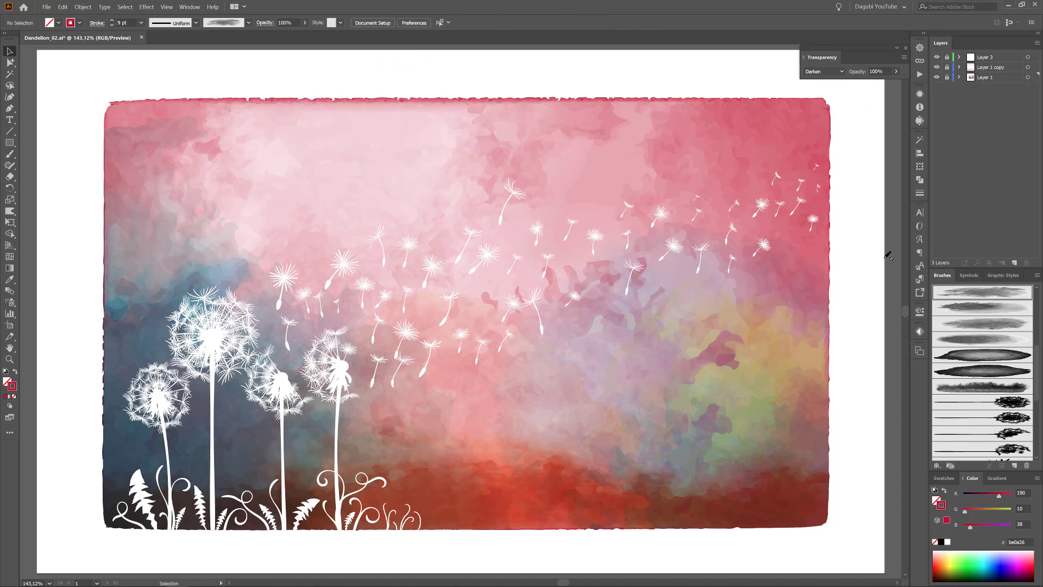